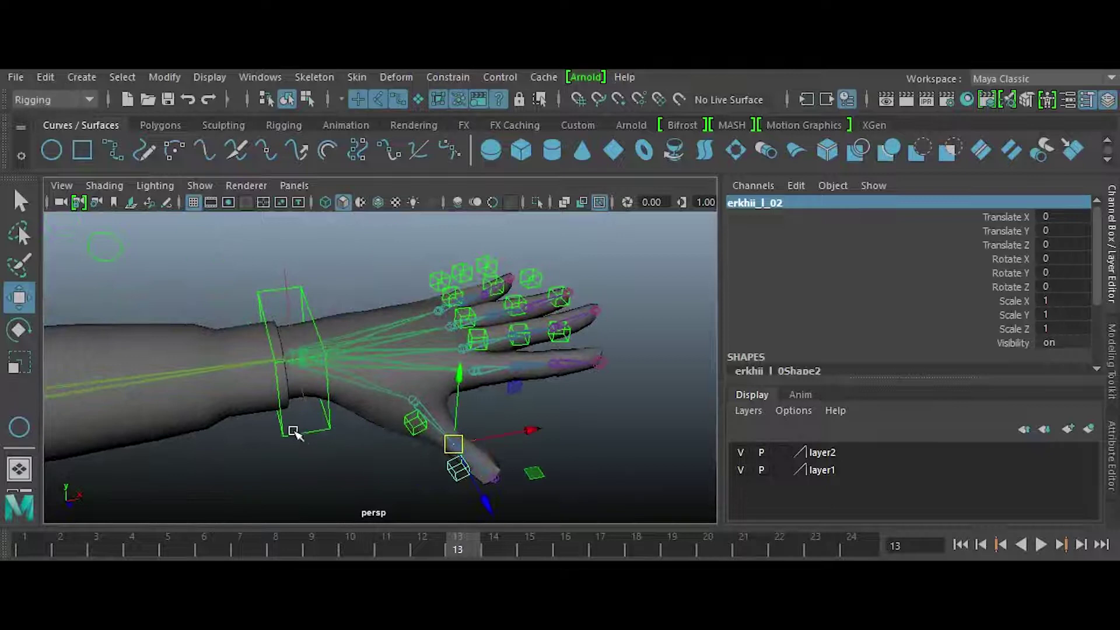
# Rename the box control curve around the wrist as bugui_l_01.
pyautogui.click(289, 432)
pyautogui.doubleClick(769, 206)
pyautogui.write('bugui_l_')
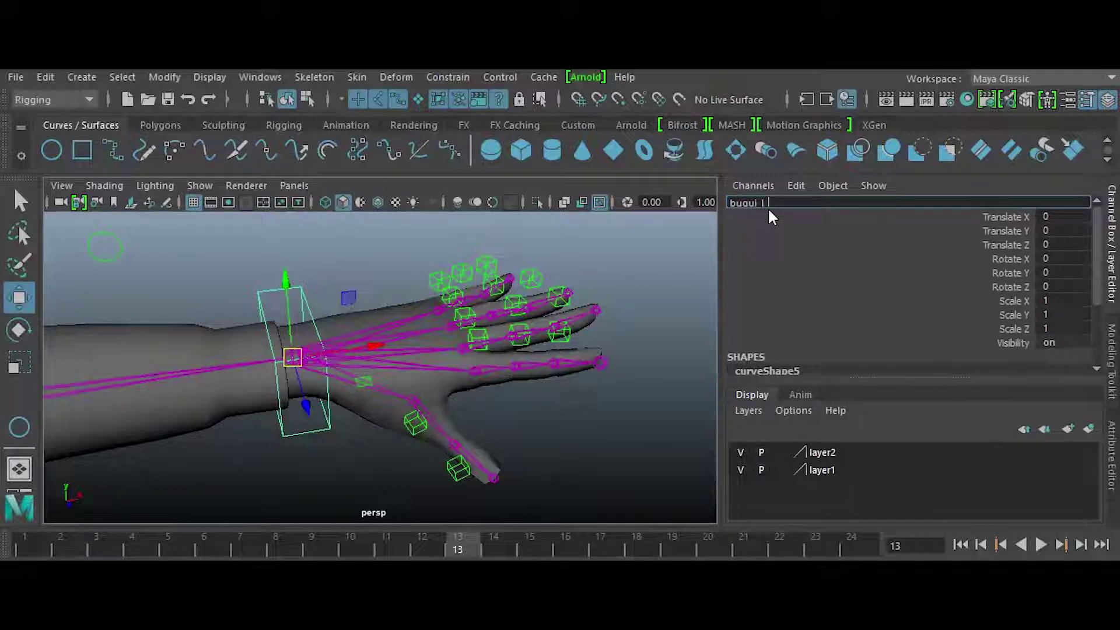
pyautogui.write('01')
pyautogui.press('Return')
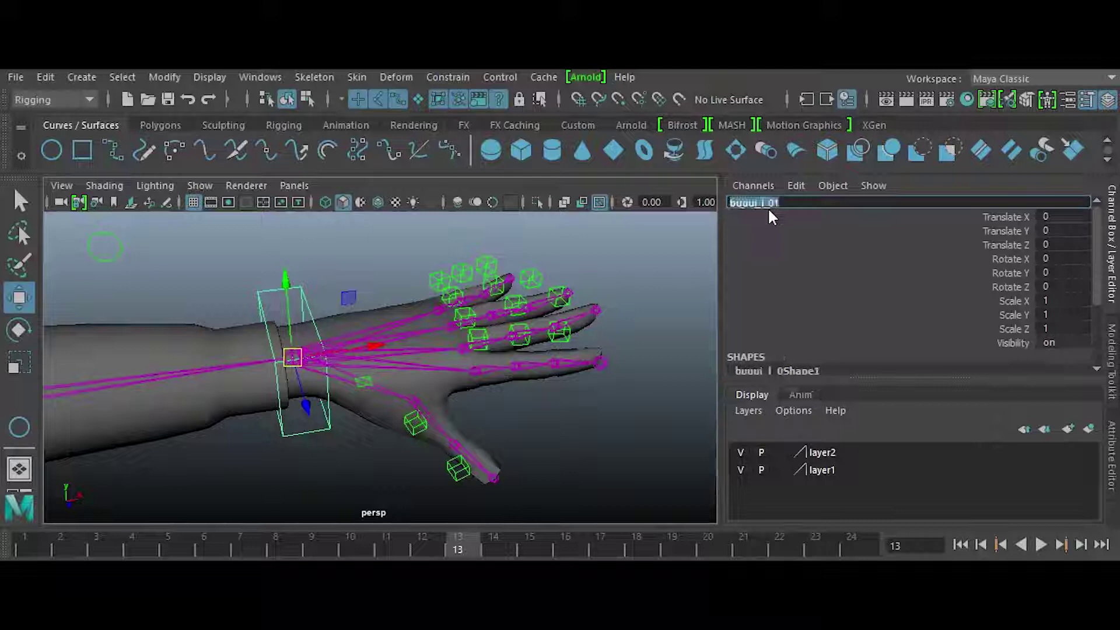
# Orient-constrain the little finger's base joint to its chigchii_l_01 control, with Maintain offset on and all axes constrained.
pyautogui.keyDown('alt'); pyautogui.moveTo(497, 389); pyautogui.dragTo(263, 406); pyautogui.keyUp('alt')
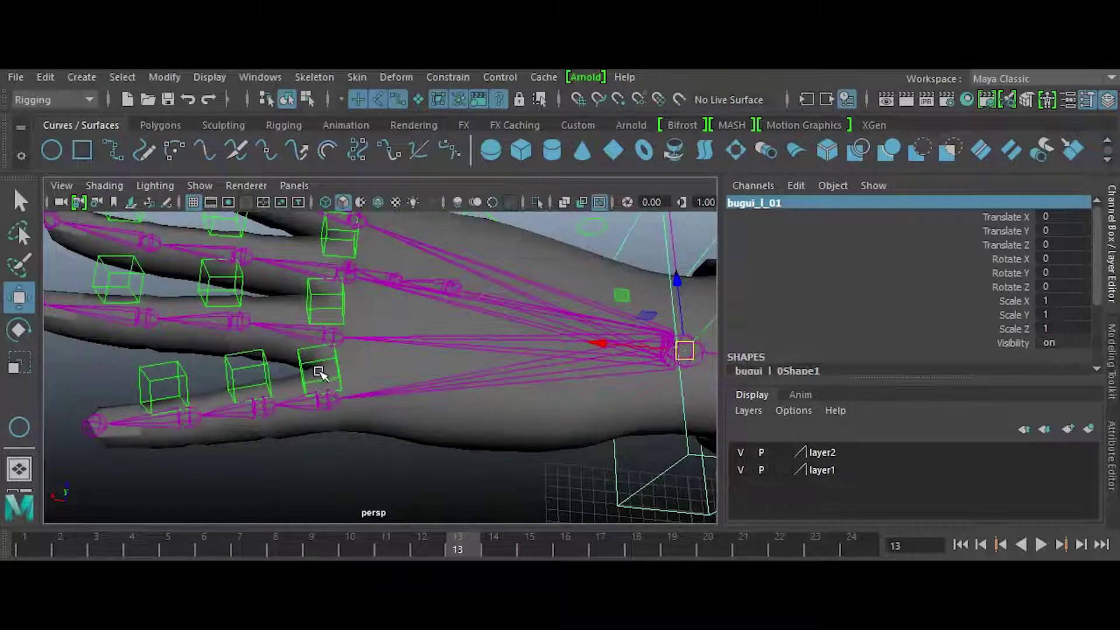
pyautogui.click(321, 379)
pyautogui.press('q')
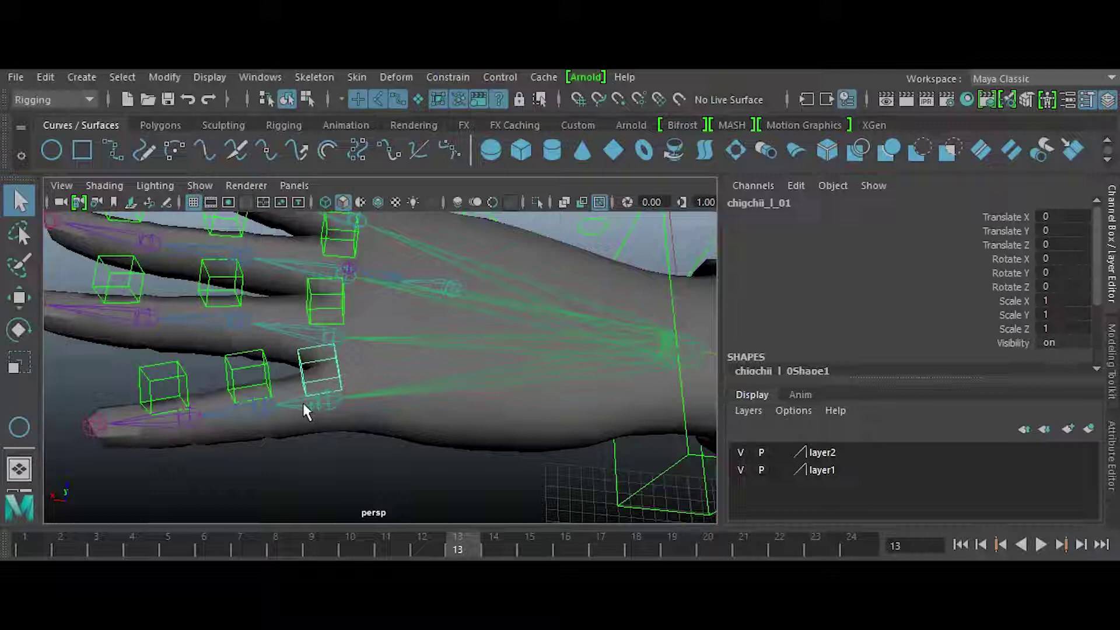
pyautogui.keyDown('shift'); pyautogui.click(299, 404); pyautogui.keyUp('shift')
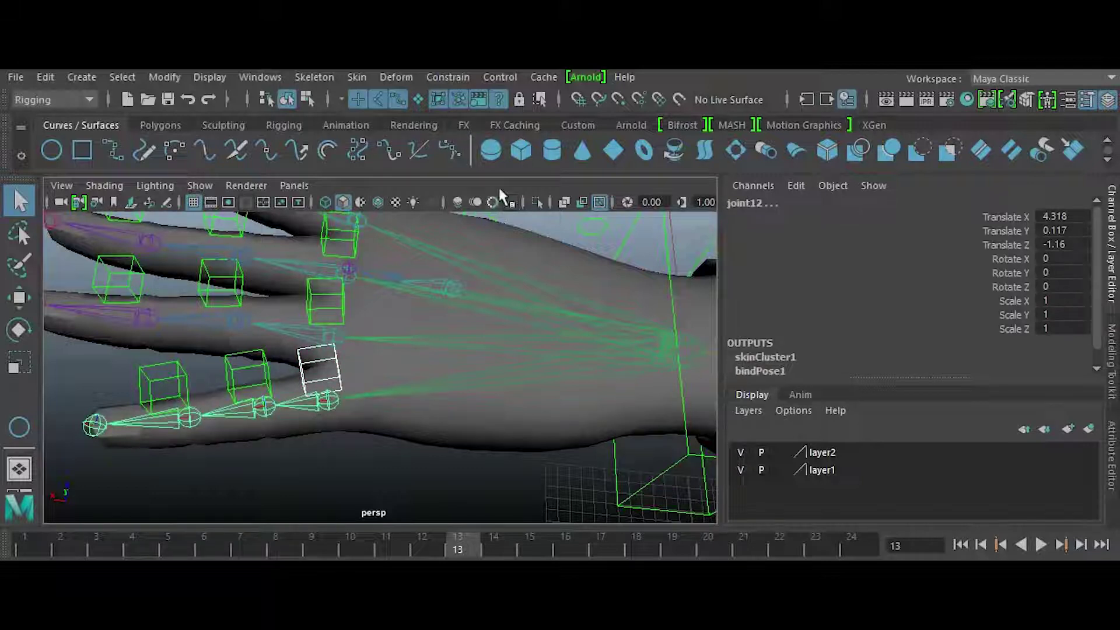
pyautogui.click(463, 83)
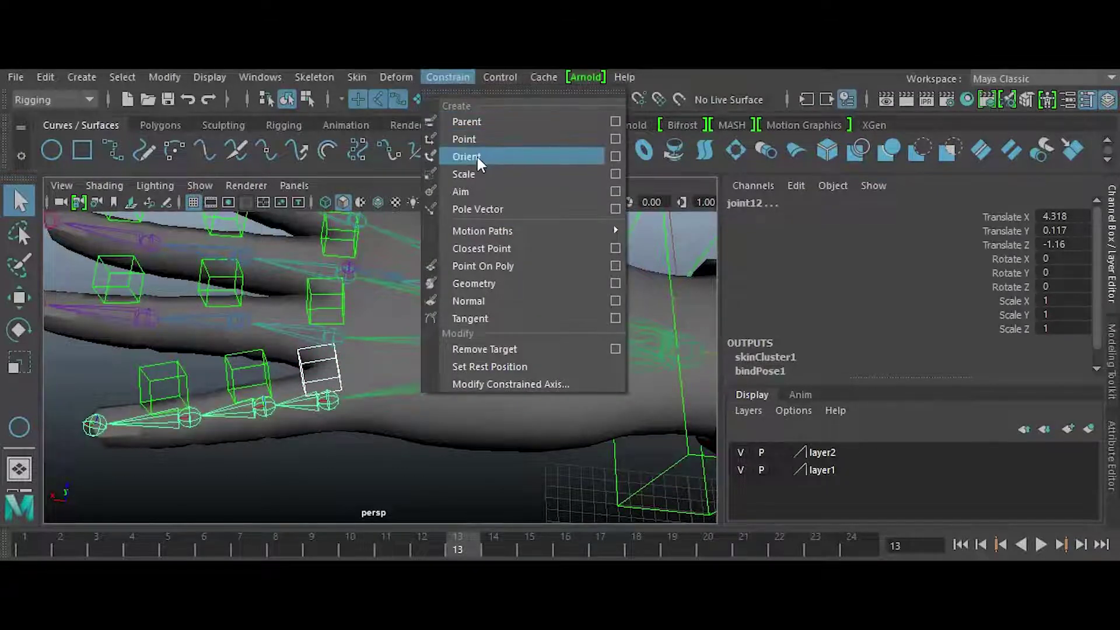
pyautogui.click(615, 157)
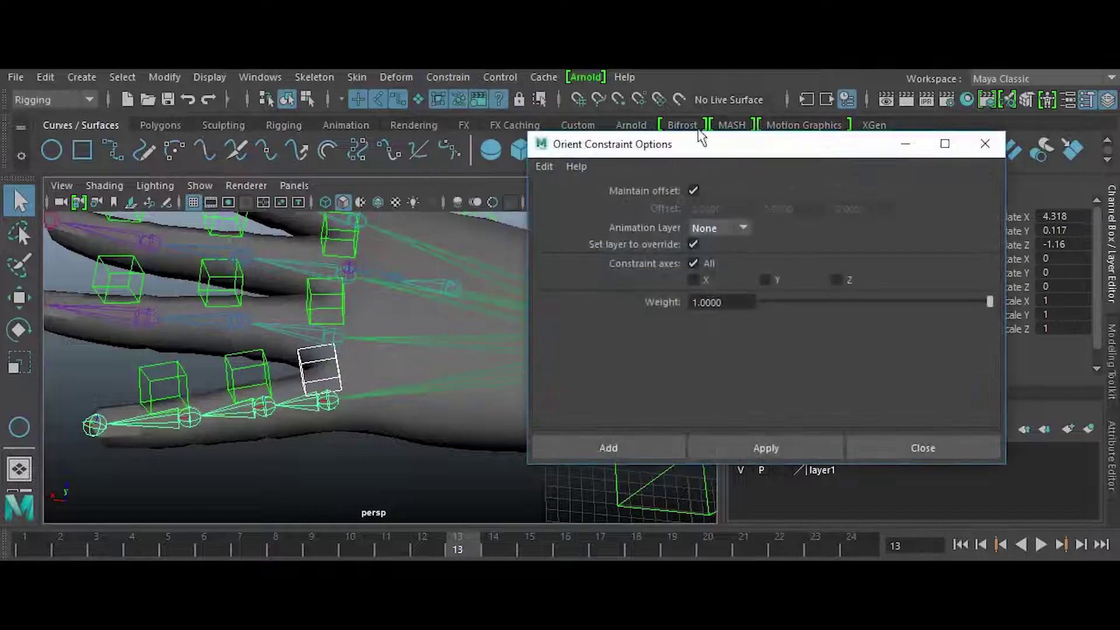
pyautogui.click(764, 448)
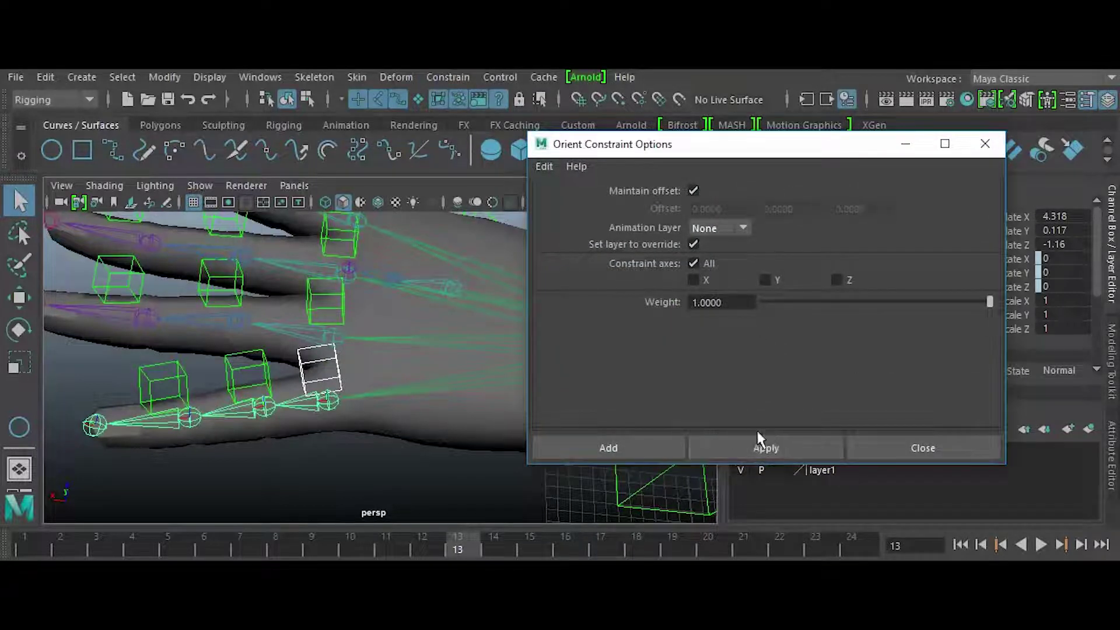
pyautogui.click(897, 447)
# Orient-constrain the little finger's second and third joints to the chigchii_l_02 and chigchii_l_03 controls respectively.
pyautogui.keyDown('alt'); pyautogui.moveTo(390, 446); pyautogui.dragTo(479, 426, button='middle'); pyautogui.keyUp('alt')
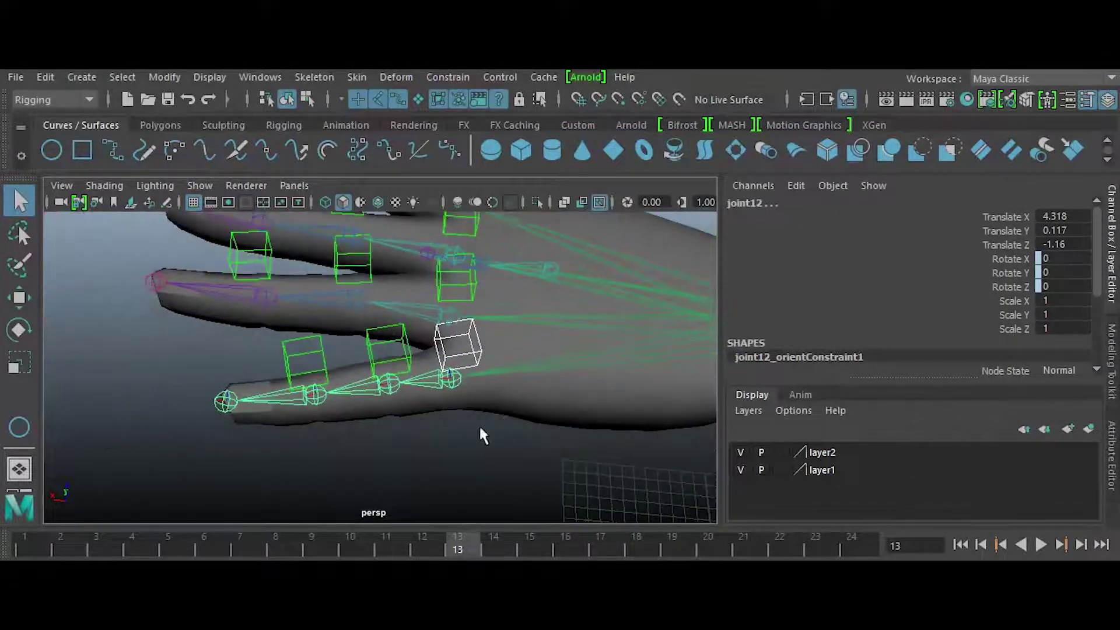
pyautogui.keyDown('alt'); pyautogui.moveTo(339, 437); pyautogui.dragTo(357, 438, button='right'); pyautogui.keyUp('alt')
pyautogui.keyDown('alt'); pyautogui.moveTo(358, 439); pyautogui.dragTo(392, 365); pyautogui.keyUp('alt')
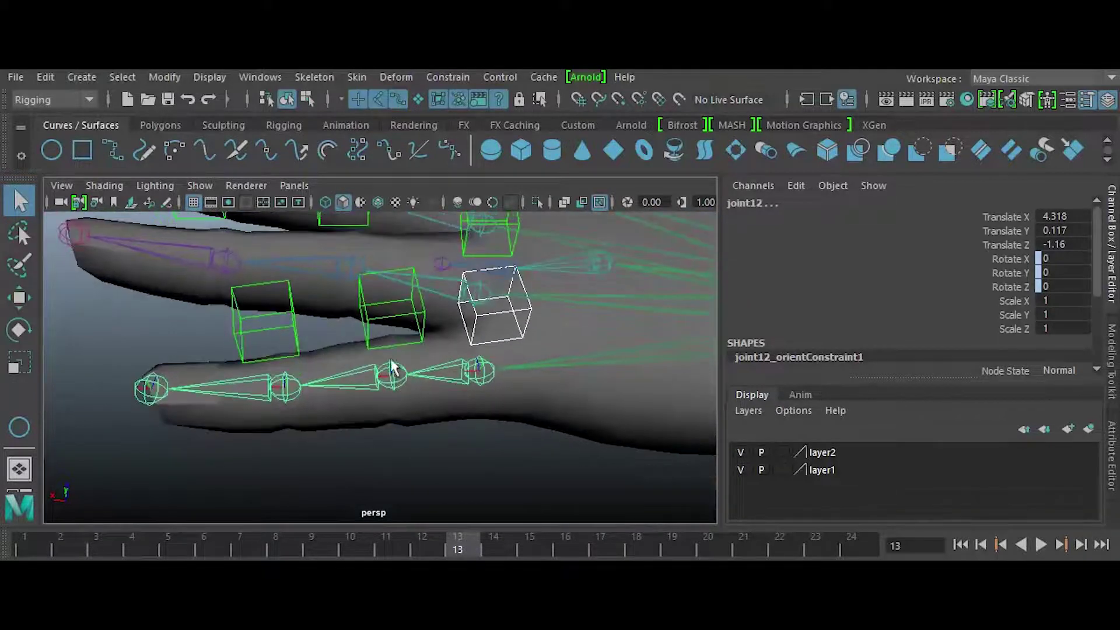
pyautogui.click(371, 311)
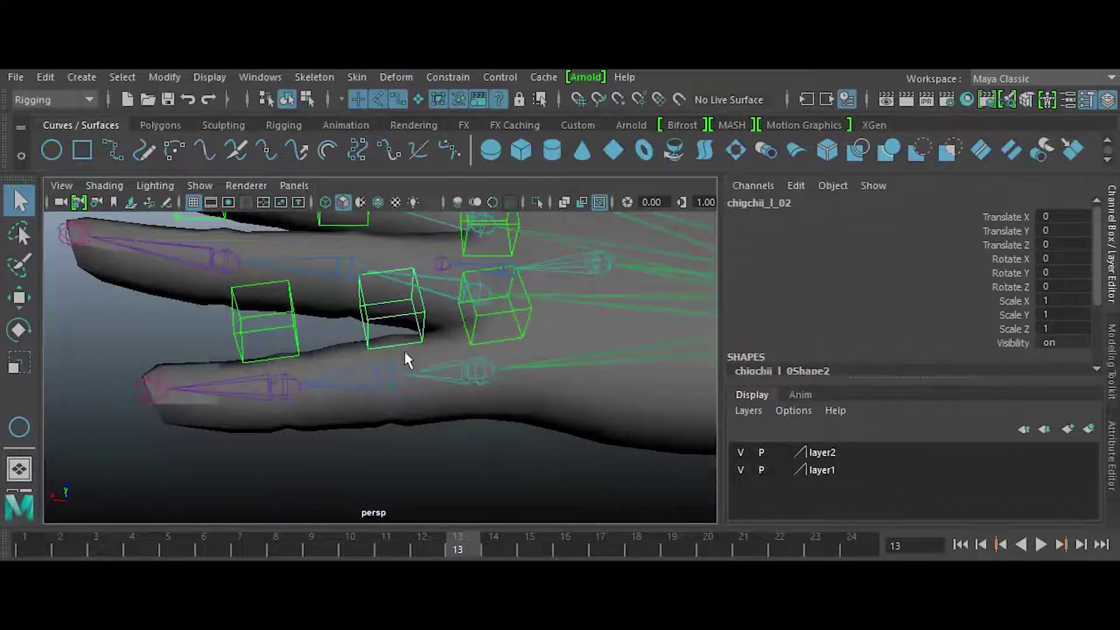
pyautogui.keyDown('shift'); pyautogui.click(367, 387); pyautogui.keyUp('shift')
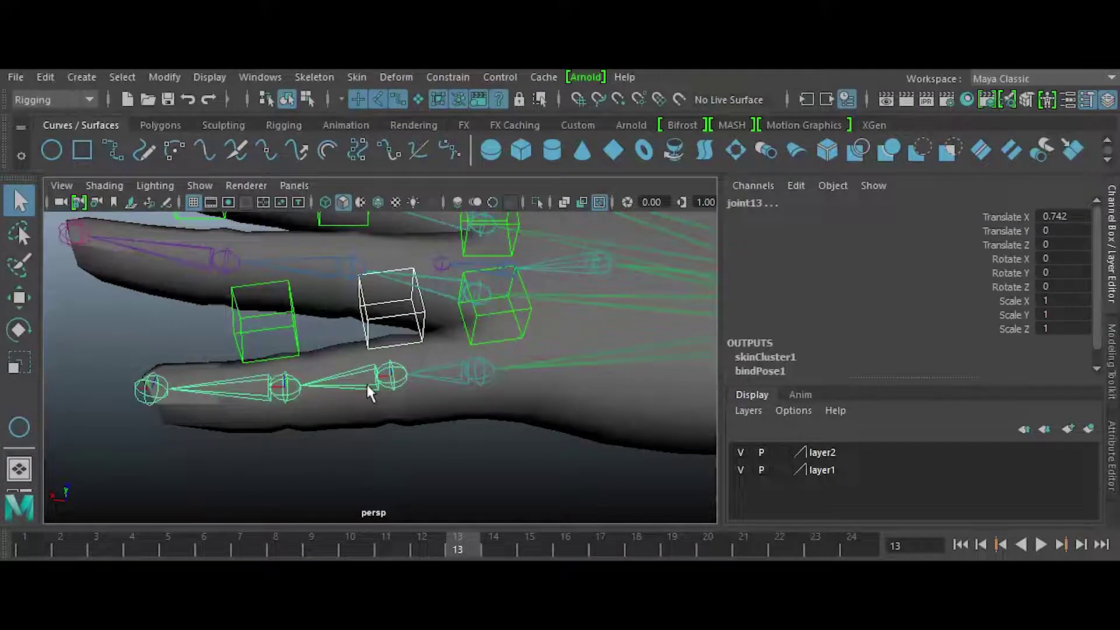
pyautogui.click(287, 333)
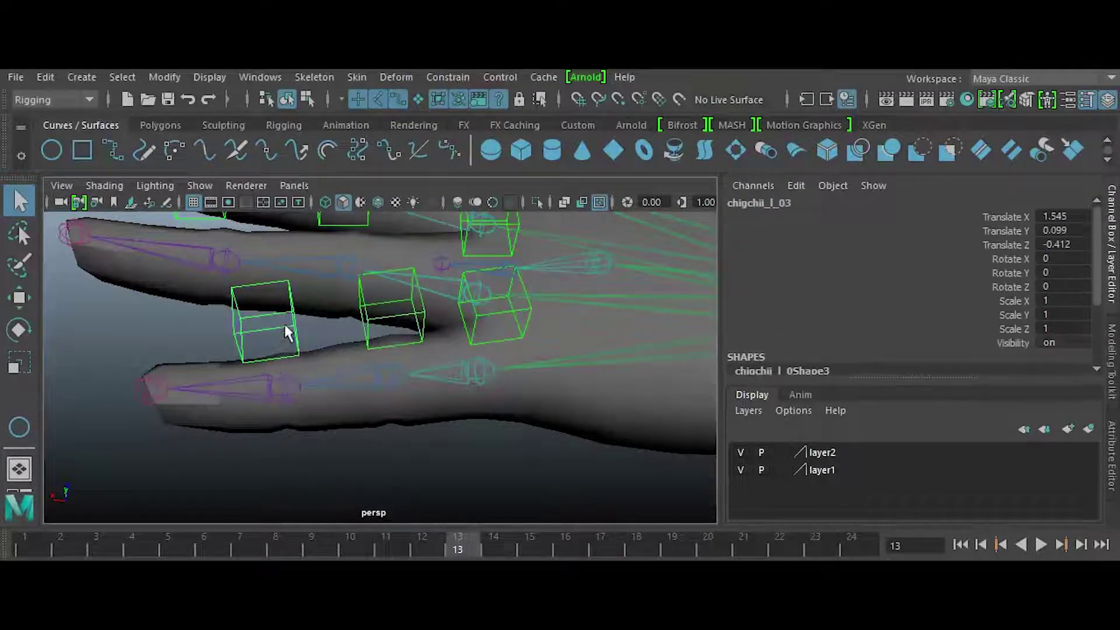
pyautogui.keyDown('shift'); pyautogui.click(264, 393); pyautogui.keyUp('shift')
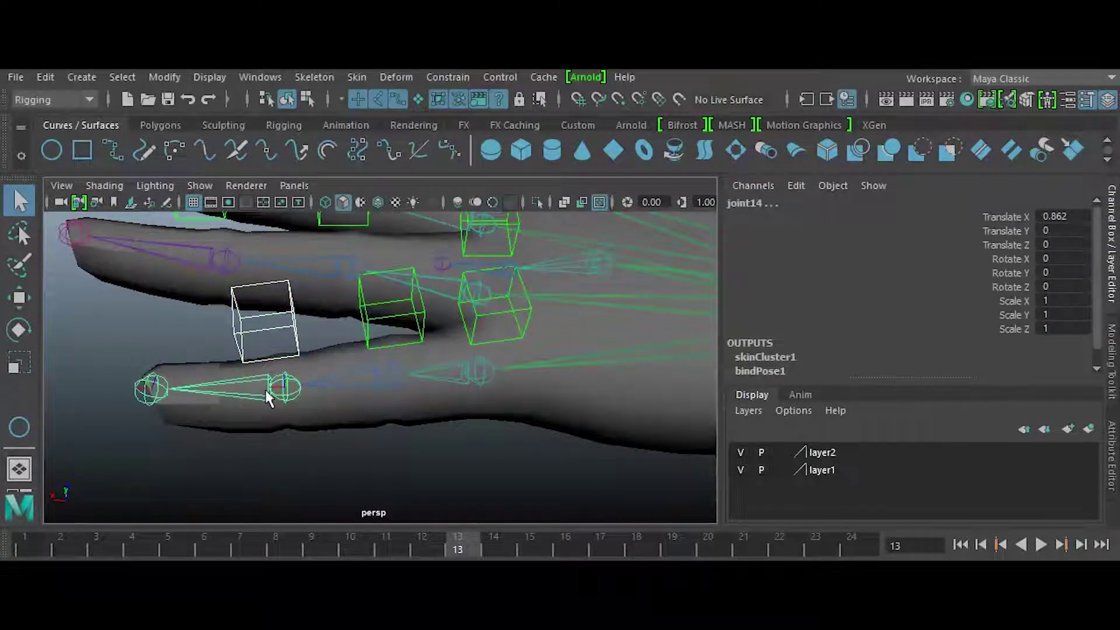
pyautogui.press('g')
# Orient-constrain the ring finger's three joints, from base to tip, each to its matching yadam box control.
pyautogui.keyDown('alt'); pyautogui.moveTo(341, 353); pyautogui.dragTo(294, 458, button='middle'); pyautogui.keyUp('alt')
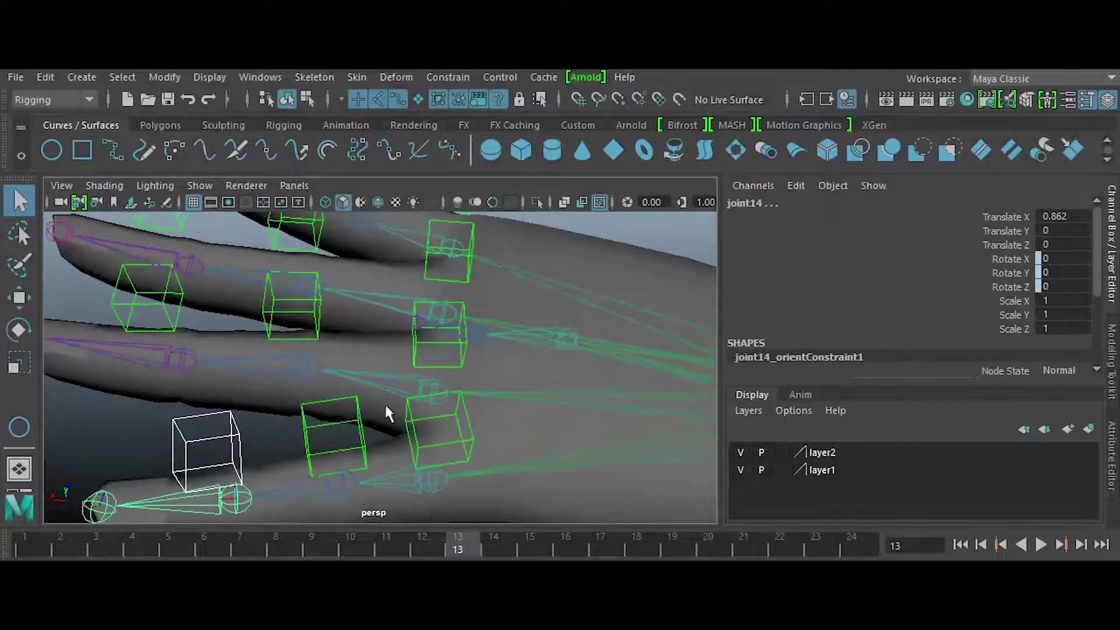
pyautogui.click(422, 362)
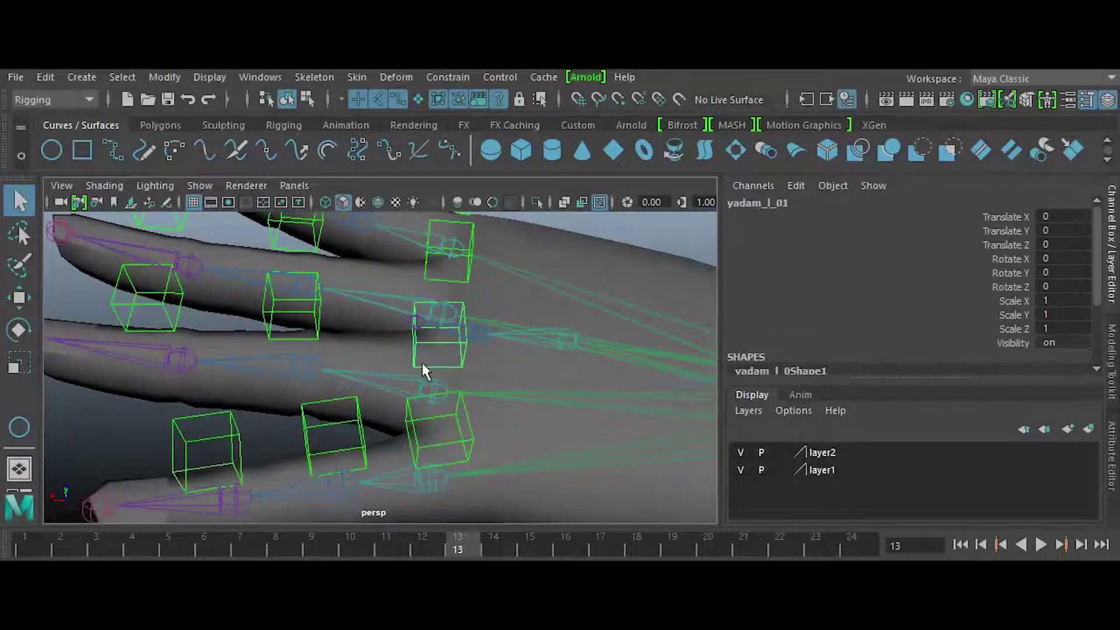
pyautogui.keyDown('shift'); pyautogui.click(380, 376); pyautogui.keyUp('shift')
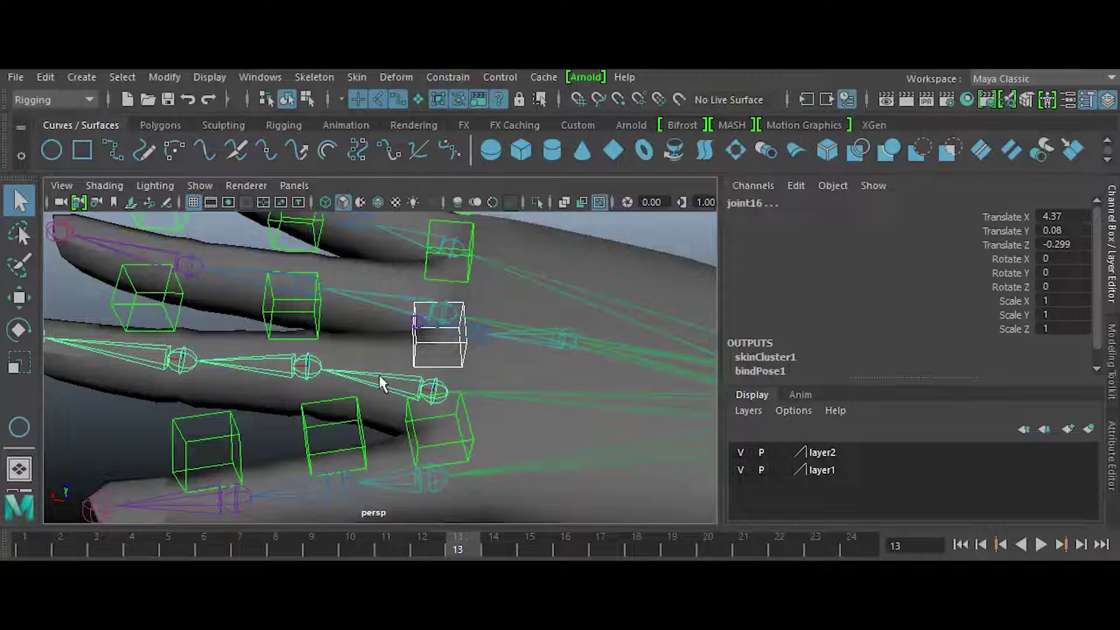
pyautogui.press('g')
pyautogui.click(315, 333)
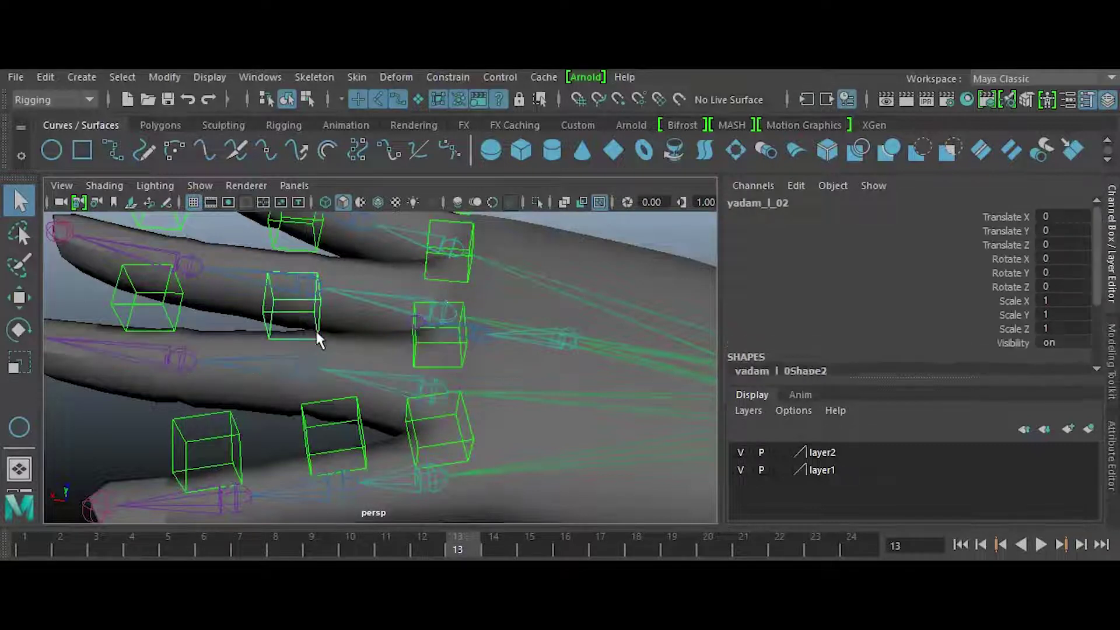
pyautogui.keyDown('shift'); pyautogui.click(274, 357); pyautogui.keyUp('shift')
pyautogui.press('g')
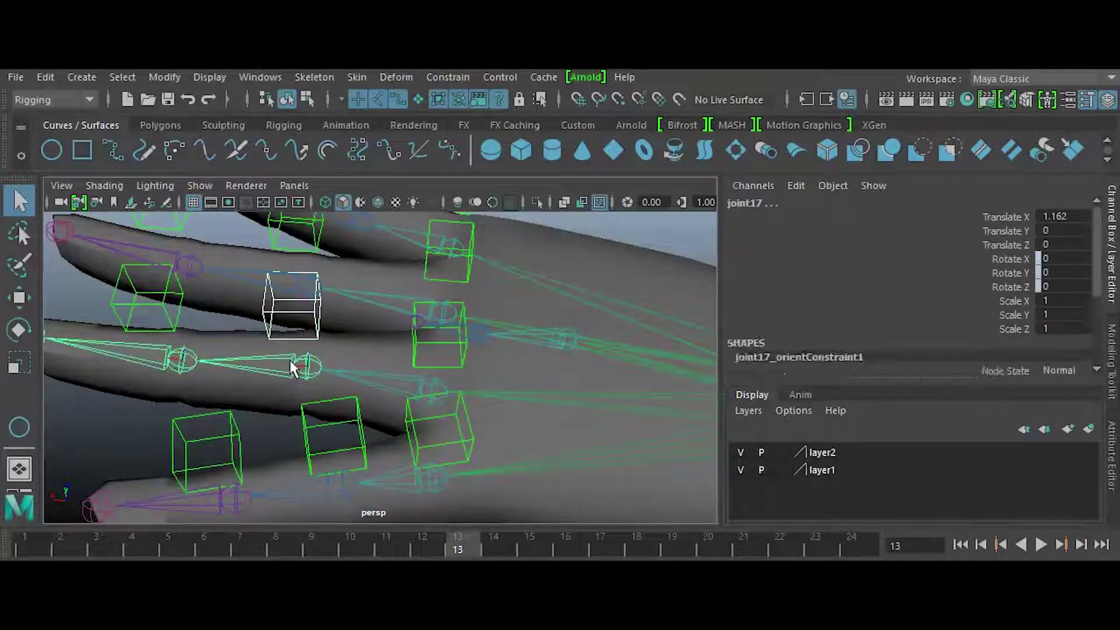
pyautogui.keyDown('alt'); pyautogui.moveTo(291, 367); pyautogui.dragTo(317, 331); pyautogui.keyUp('alt')
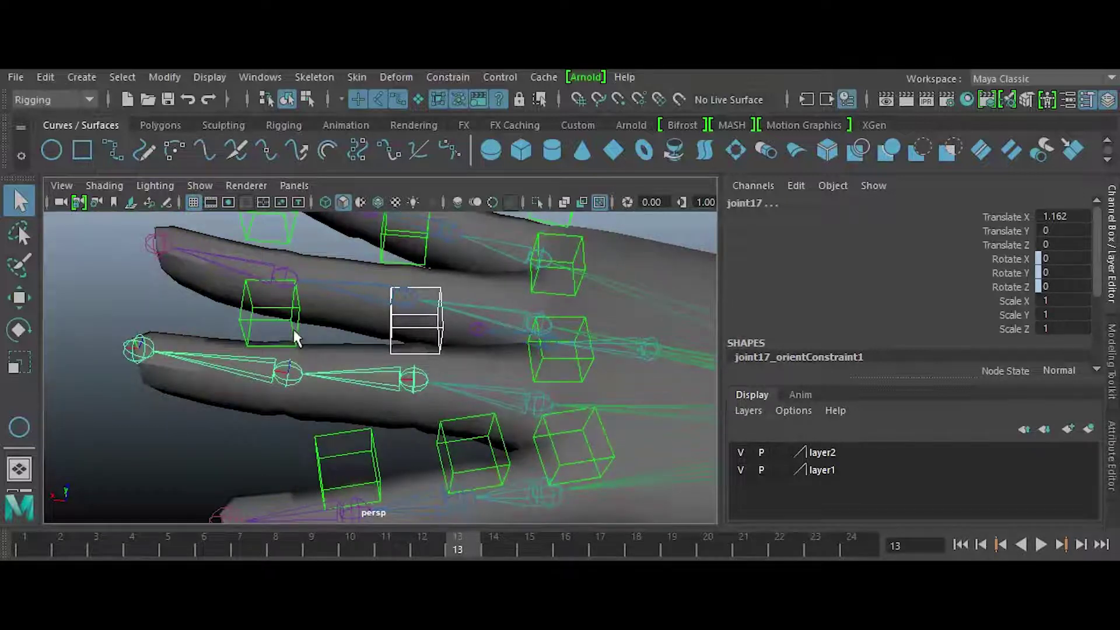
pyautogui.click(264, 362)
pyautogui.keyDown('shift'); pyautogui.click(269, 363); pyautogui.keyUp('shift')
pyautogui.press('g')
# Orient-constrain the middle finger's three joints, from base to tip, each to the box control above it.
pyautogui.keyDown('alt'); pyautogui.moveTo(350, 375); pyautogui.dragTo(355, 421, button='middle'); pyautogui.keyUp('alt')
pyautogui.keyDown('alt'); pyautogui.moveTo(355, 421); pyautogui.dragTo(363, 382); pyautogui.keyUp('alt')
pyautogui.click(381, 368)
pyautogui.keyDown('shift'); pyautogui.click(343, 390); pyautogui.keyUp('shift')
pyautogui.press('g')
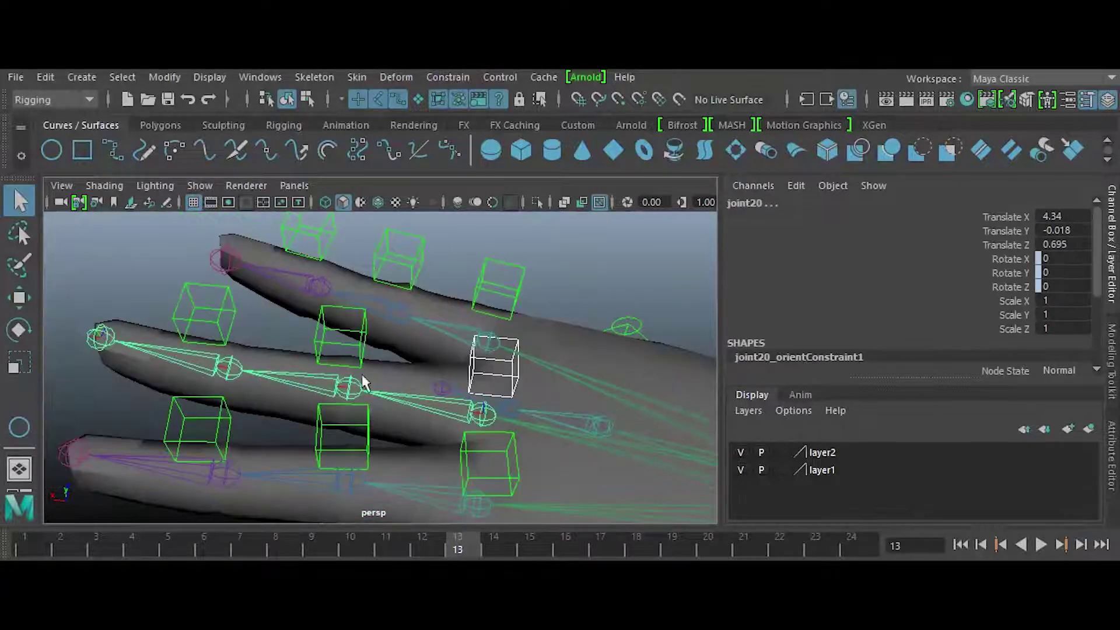
pyautogui.click(359, 345)
pyautogui.keyDown('shift'); pyautogui.click(311, 376); pyautogui.keyUp('shift')
pyautogui.press('g')
pyautogui.keyDown('alt'); pyautogui.moveTo(266, 374); pyautogui.dragTo(415, 413); pyautogui.keyUp('alt')
pyautogui.click(340, 351)
pyautogui.keyDown('shift'); pyautogui.click(316, 390); pyautogui.keyUp('shift')
pyautogui.press('g')
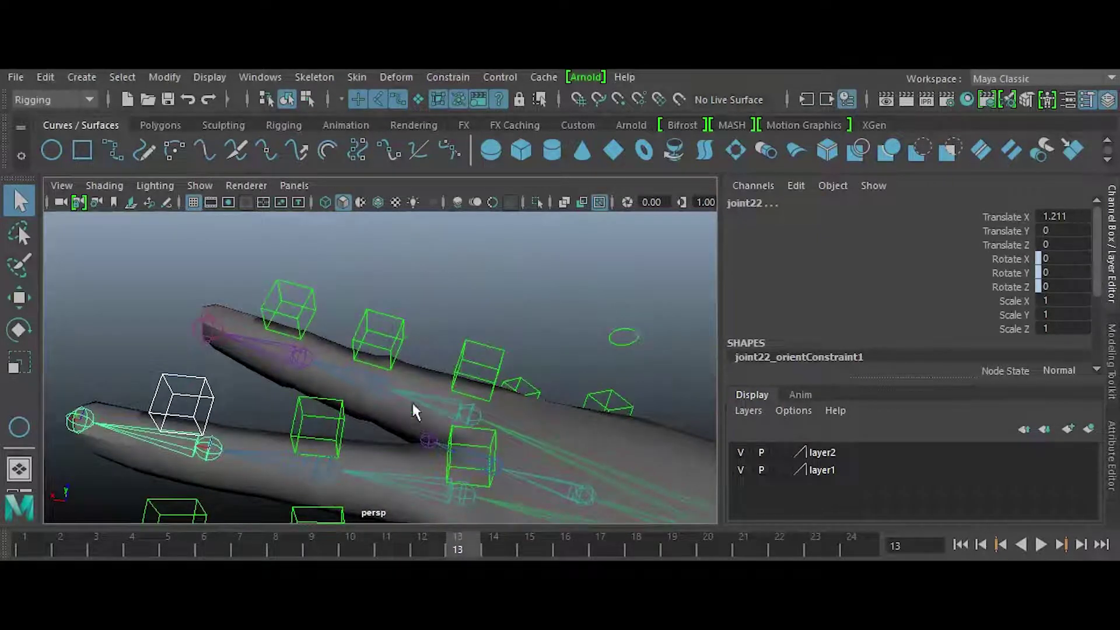
# Orient-constrain the index finger's three joints, joint24 to joint26, each to the box control above it.
pyautogui.click(472, 347)
pyautogui.keyDown('shift'); pyautogui.click(434, 397); pyautogui.keyUp('shift')
pyautogui.press('g')
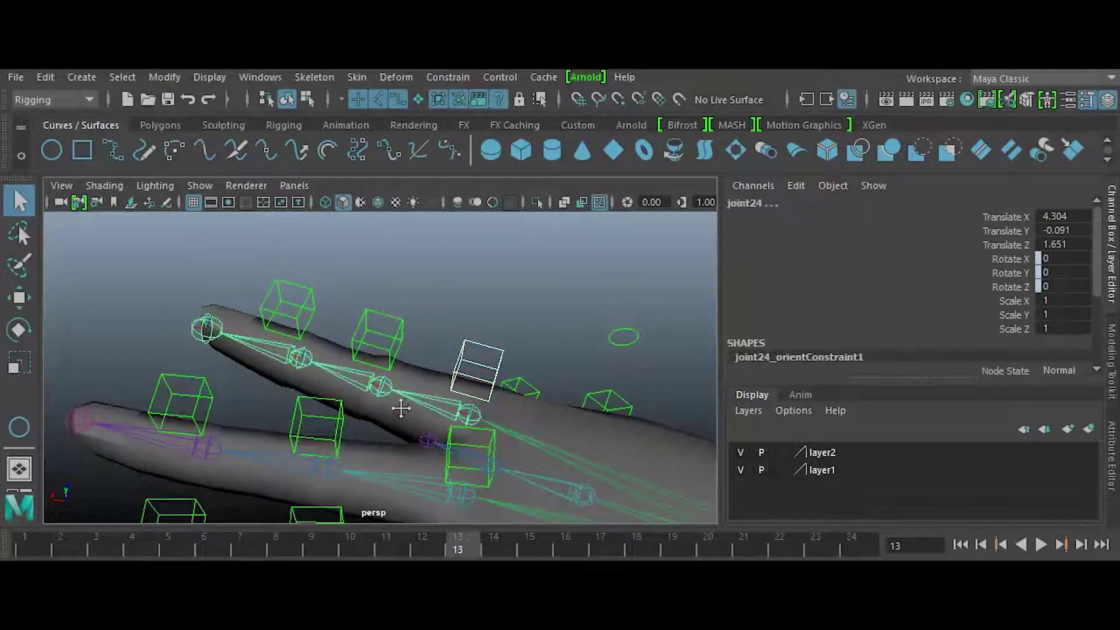
pyautogui.keyDown('alt'); pyautogui.moveTo(402, 408); pyautogui.dragTo(389, 350); pyautogui.keyUp('alt')
pyautogui.click(382, 355)
pyautogui.keyDown('shift'); pyautogui.click(345, 386); pyautogui.keyUp('shift')
pyautogui.press('g')
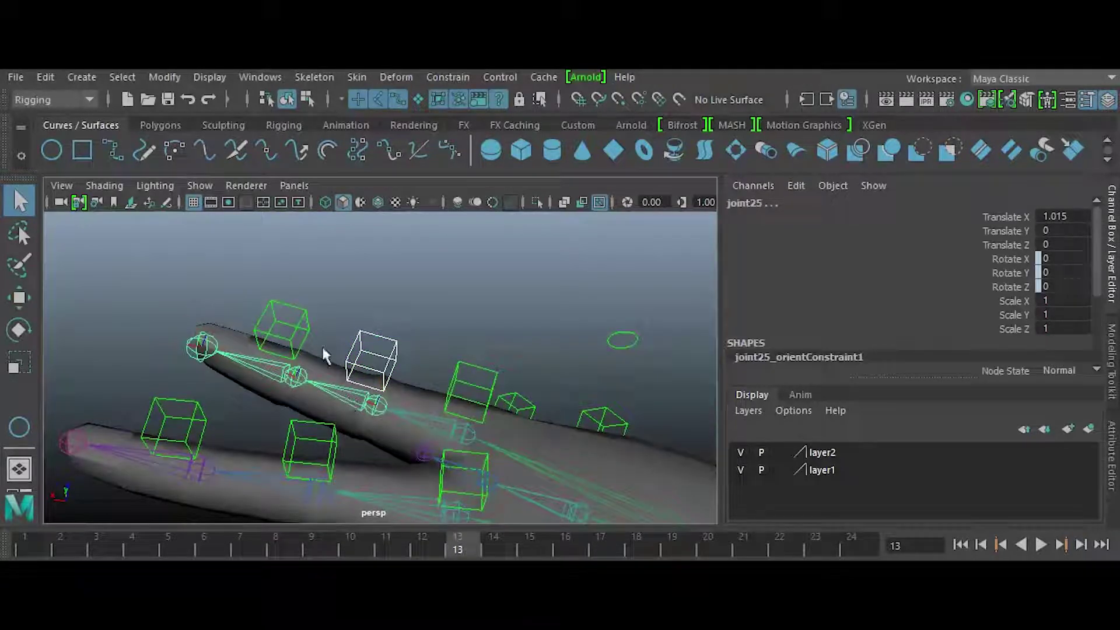
pyautogui.click(307, 325)
pyautogui.keyDown('shift'); pyautogui.click(282, 370); pyautogui.keyUp('shift')
pyautogui.press('g')
# Orient-constrain the thumb's joint28 to its base box control and joint29 to the erkhii_l_02 control.
pyautogui.keyDown('alt'); pyautogui.moveTo(432, 412); pyautogui.dragTo(358, 392); pyautogui.keyUp('alt')
pyautogui.keyDown('alt'); pyautogui.moveTo(357, 384); pyautogui.dragTo(312, 294, button='middle'); pyautogui.keyUp('alt')
pyautogui.keyDown('alt'); pyautogui.moveTo(221, 390); pyautogui.dragTo(331, 351, button='right'); pyautogui.keyUp('alt')
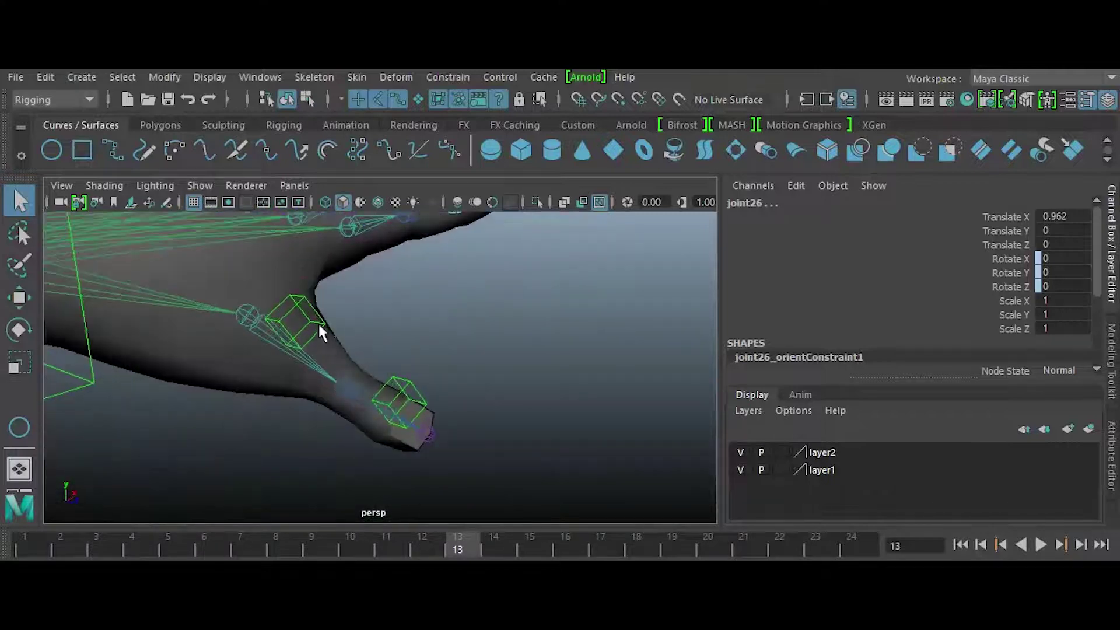
pyautogui.click(318, 325)
pyautogui.keyDown('shift'); pyautogui.click(305, 358); pyautogui.keyUp('shift')
pyautogui.press('g')
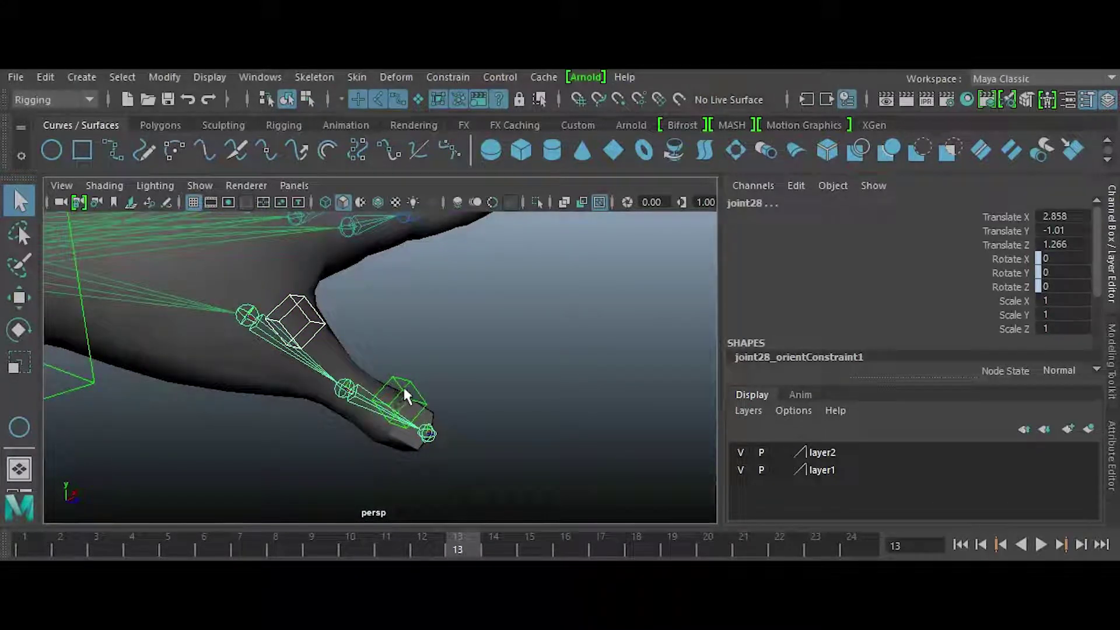
pyautogui.click(402, 389)
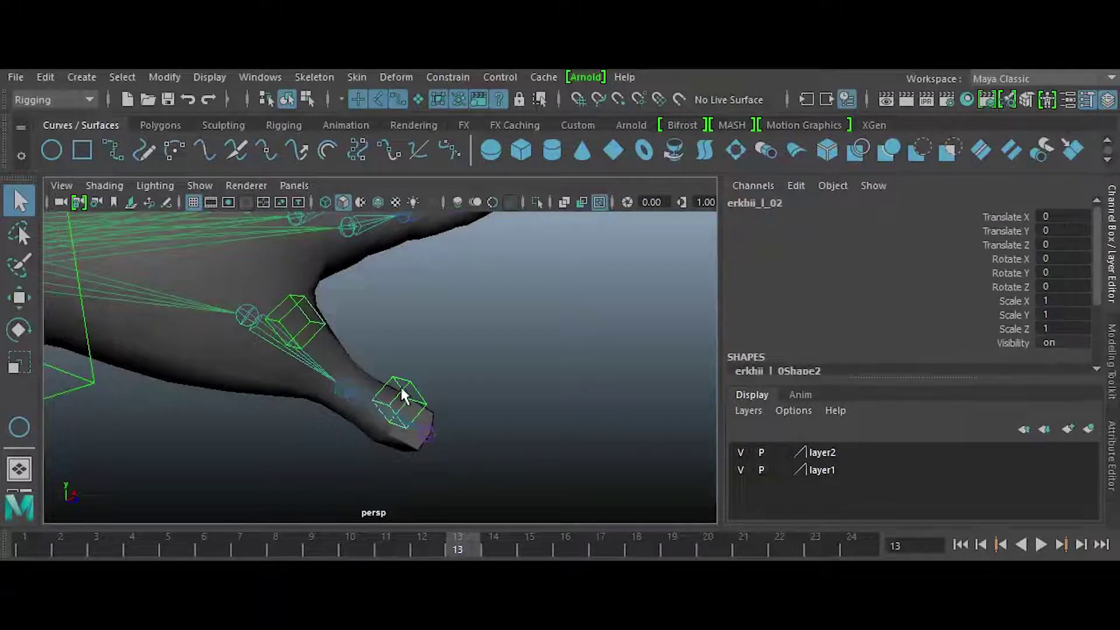
pyautogui.keyDown('shift'); pyautogui.click(363, 399); pyautogui.keyUp('shift')
pyautogui.press('g')
# Parent the little finger's chigchii_l_03 control under the chigchii_l_02 control.
pyautogui.keyDown('alt'); pyautogui.moveTo(475, 430); pyautogui.dragTo(407, 415, button='right'); pyautogui.keyUp('alt')
pyautogui.keyDown('alt'); pyautogui.moveTo(406, 415); pyautogui.dragTo(319, 447); pyautogui.keyUp('alt')
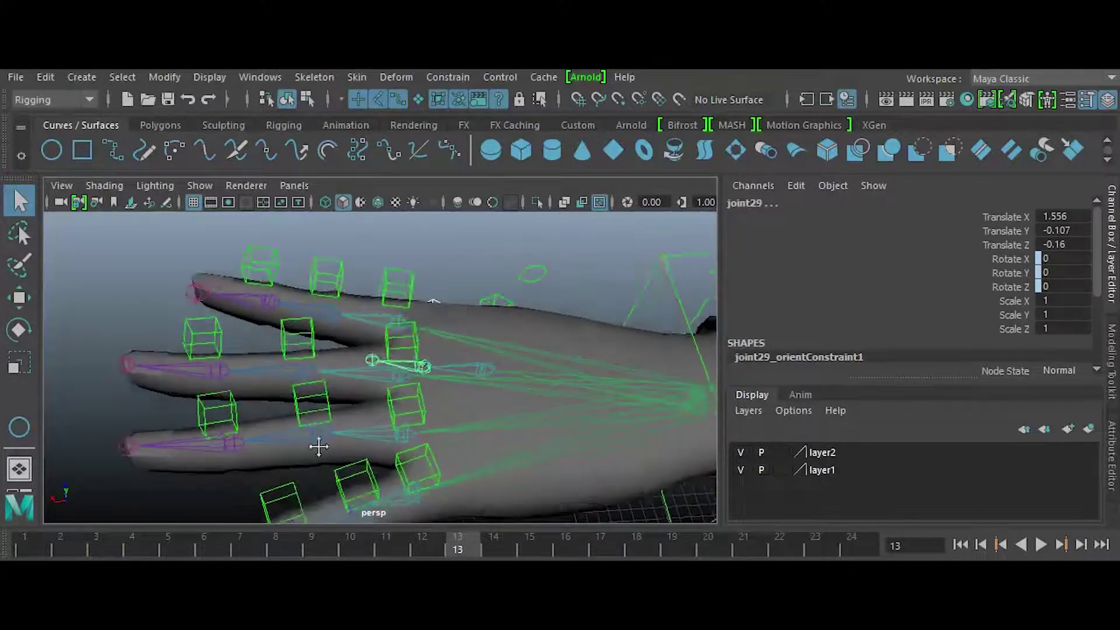
pyautogui.keyDown('alt'); pyautogui.moveTo(318, 447); pyautogui.dragTo(365, 422, button='middle'); pyautogui.keyUp('alt')
pyautogui.keyDown('alt'); pyautogui.moveTo(365, 423); pyautogui.dragTo(290, 366); pyautogui.keyUp('alt')
pyautogui.scroll(3, 156, 431)
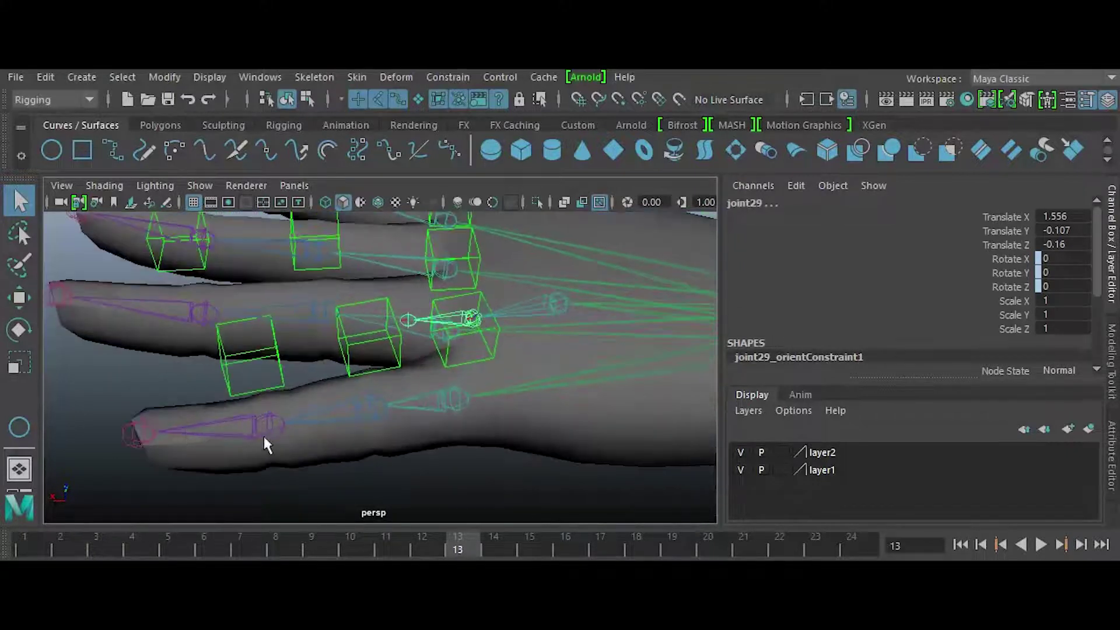
pyautogui.keyDown('alt'); pyautogui.moveTo(264, 438); pyautogui.dragTo(276, 459, button='middle'); pyautogui.keyUp('alt')
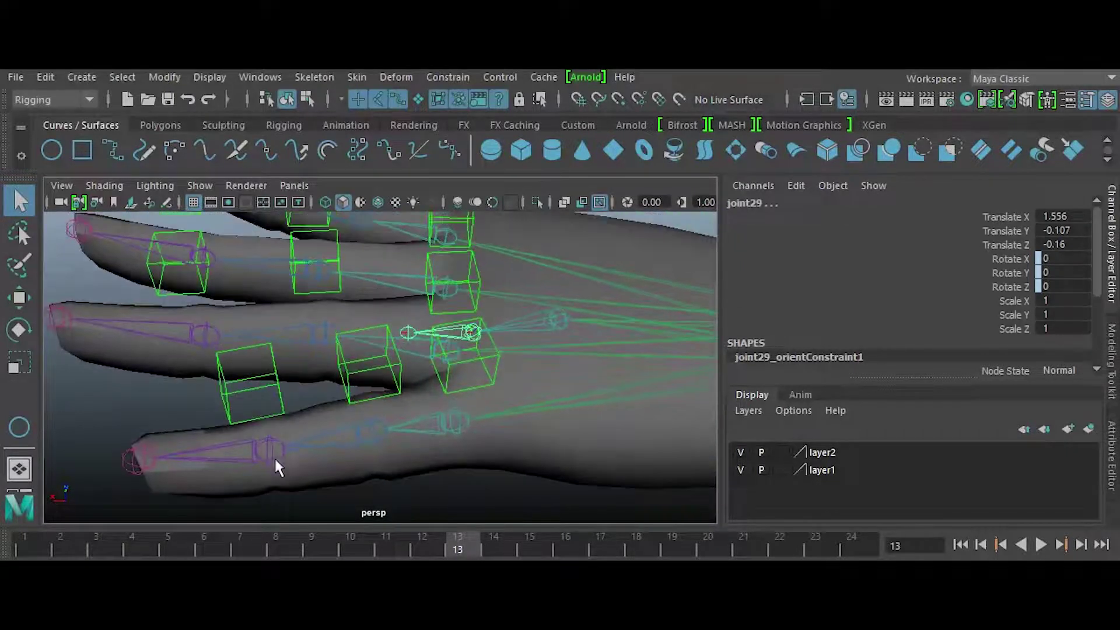
pyautogui.click(278, 407)
pyautogui.keyDown('shift'); pyautogui.click(347, 393); pyautogui.keyUp('shift')
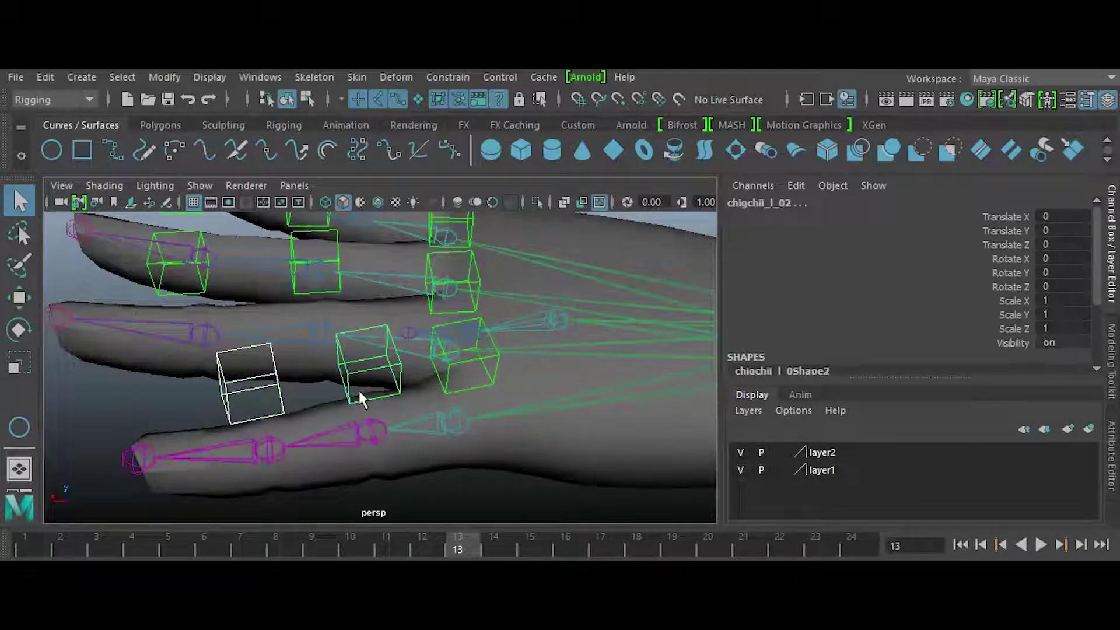
pyautogui.click(46, 78)
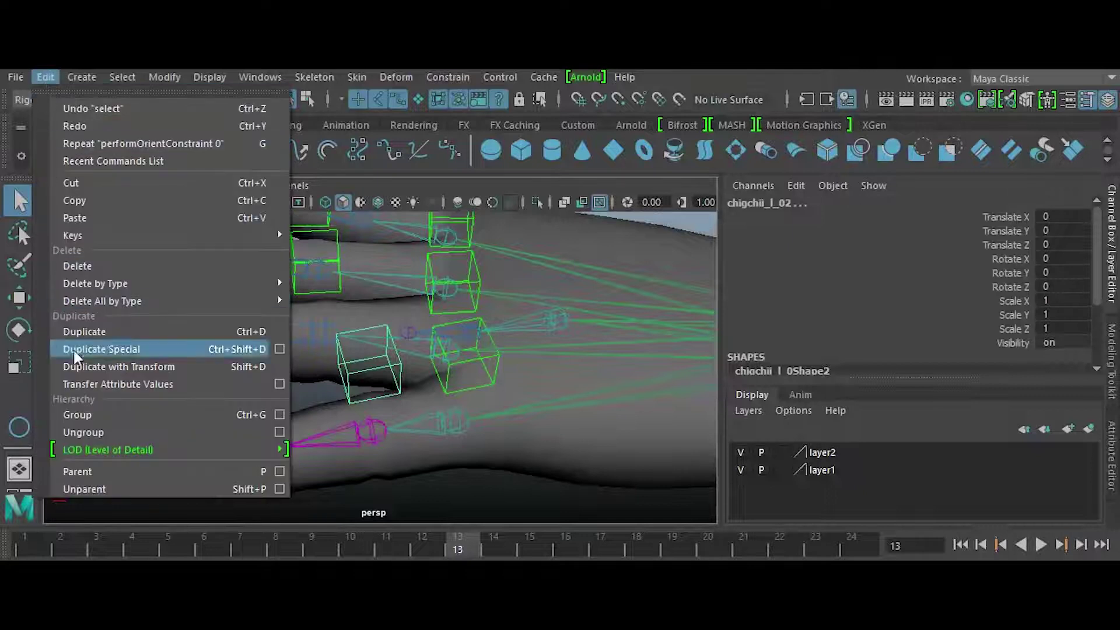
pyautogui.click(128, 470)
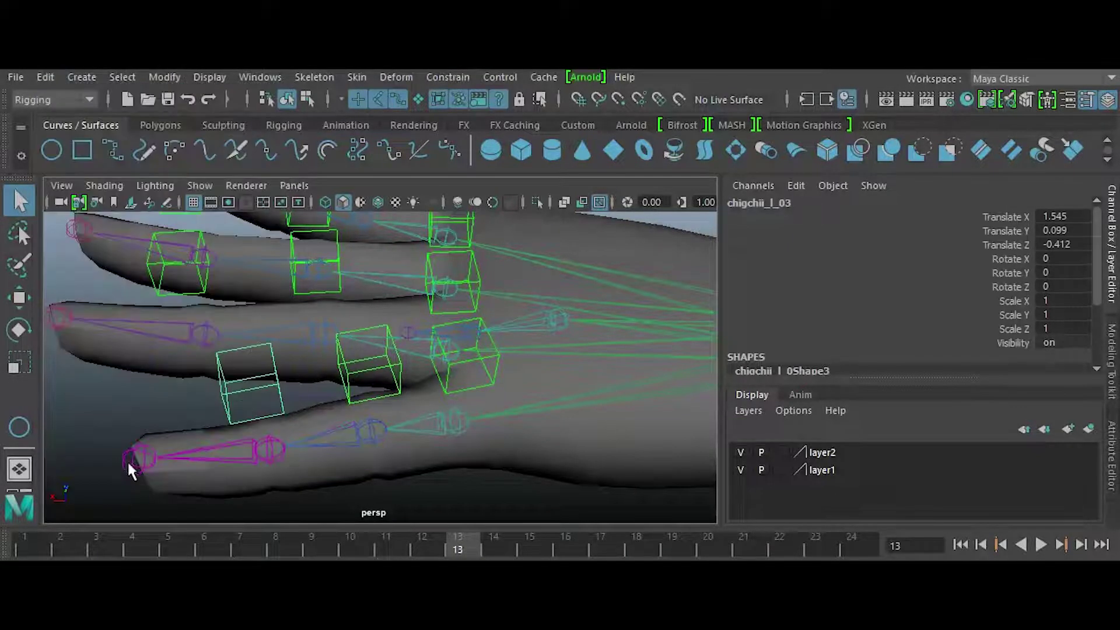
# Parent the little finger's chigchii_l_02 control under its base control chigchii_l_01.
pyautogui.click(448, 378)
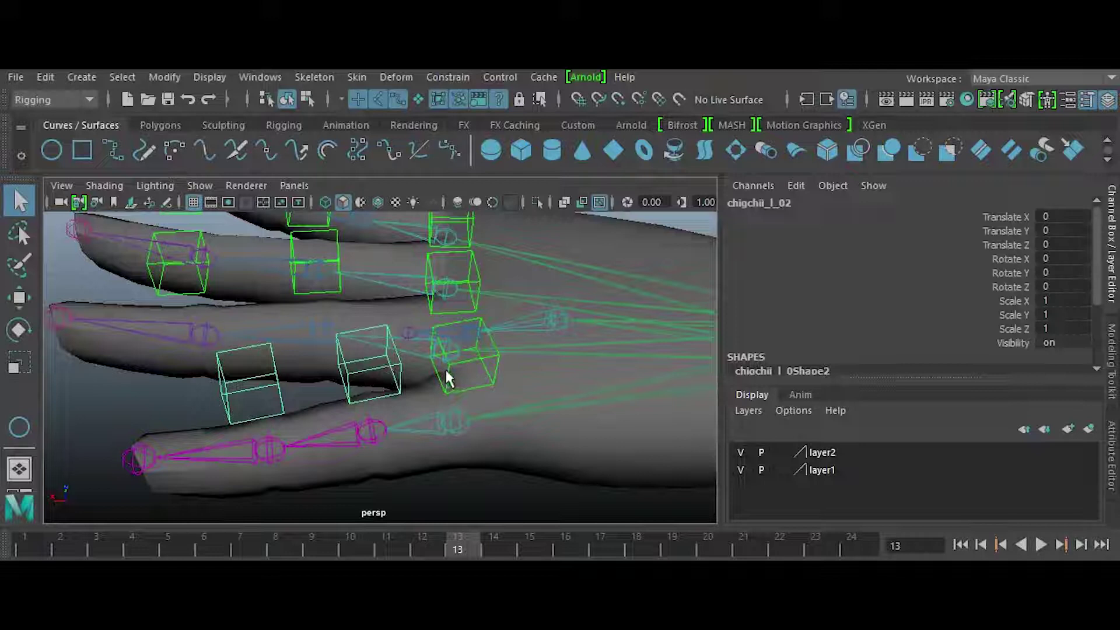
pyautogui.keyDown('shift'); pyautogui.click(447, 378); pyautogui.keyUp('shift')
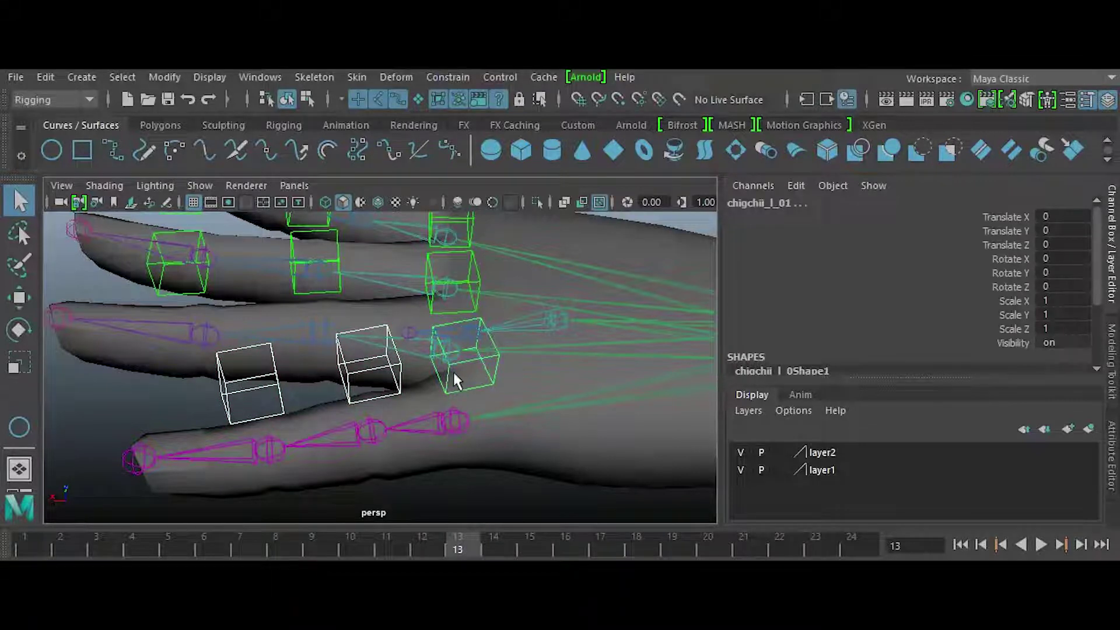
pyautogui.click(453, 374)
# Parent the ring finger's controls into a chain, the tip control under yadam_l_02 and yadam_l_02 under yadam_l_01.
pyautogui.keyDown('alt'); pyautogui.moveTo(388, 332); pyautogui.dragTo(372, 449); pyautogui.keyUp('alt')
pyautogui.keyDown('alt'); pyautogui.moveTo(372, 449); pyautogui.dragTo(375, 463, button='middle'); pyautogui.keyUp('alt')
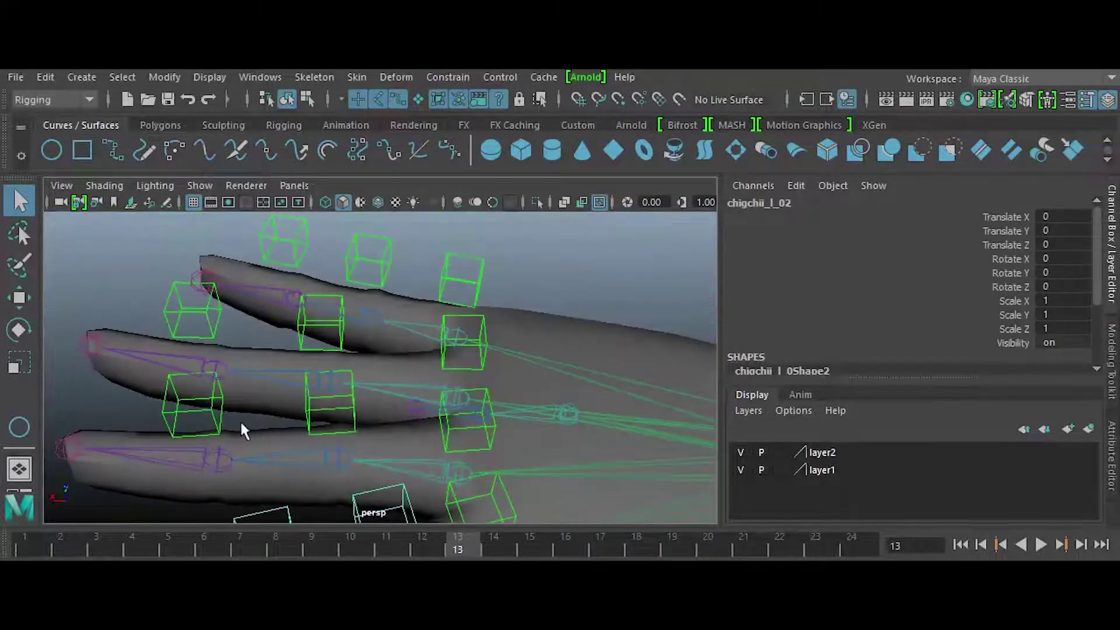
pyautogui.click(325, 432)
pyautogui.keyDown('shift'); pyautogui.click(311, 429); pyautogui.keyUp('shift')
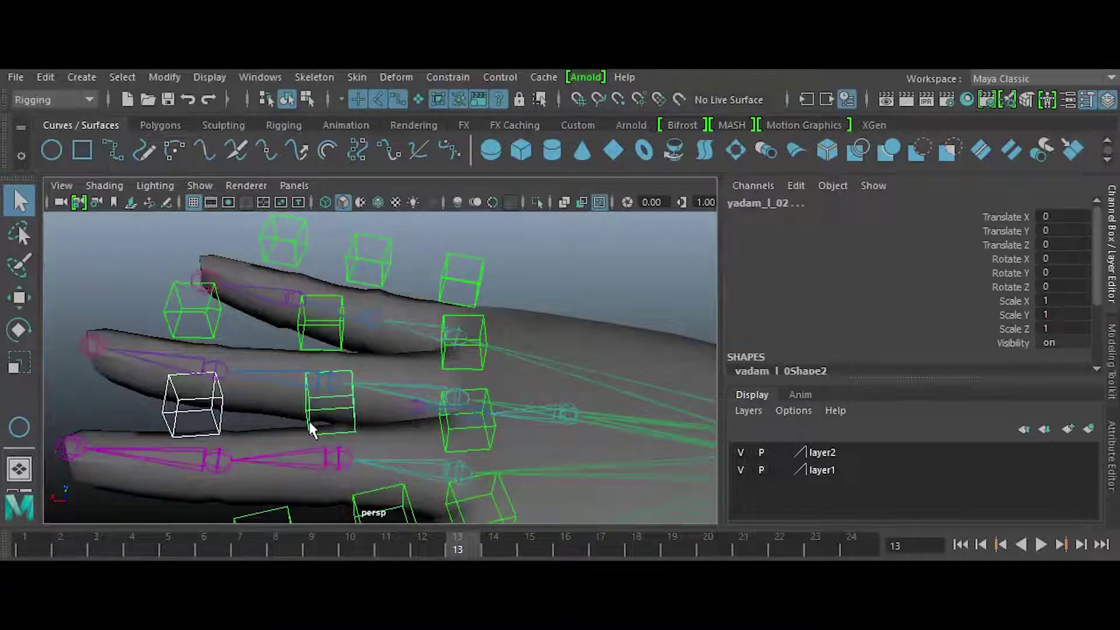
pyautogui.click(311, 428)
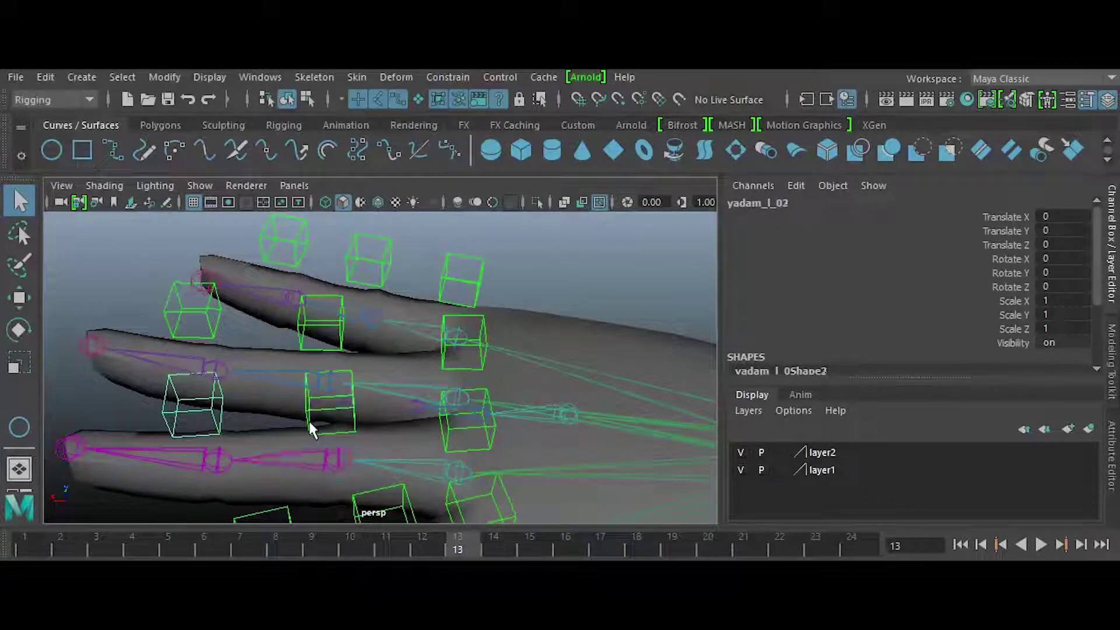
pyautogui.keyDown('shift'); pyautogui.click(455, 434); pyautogui.keyUp('shift')
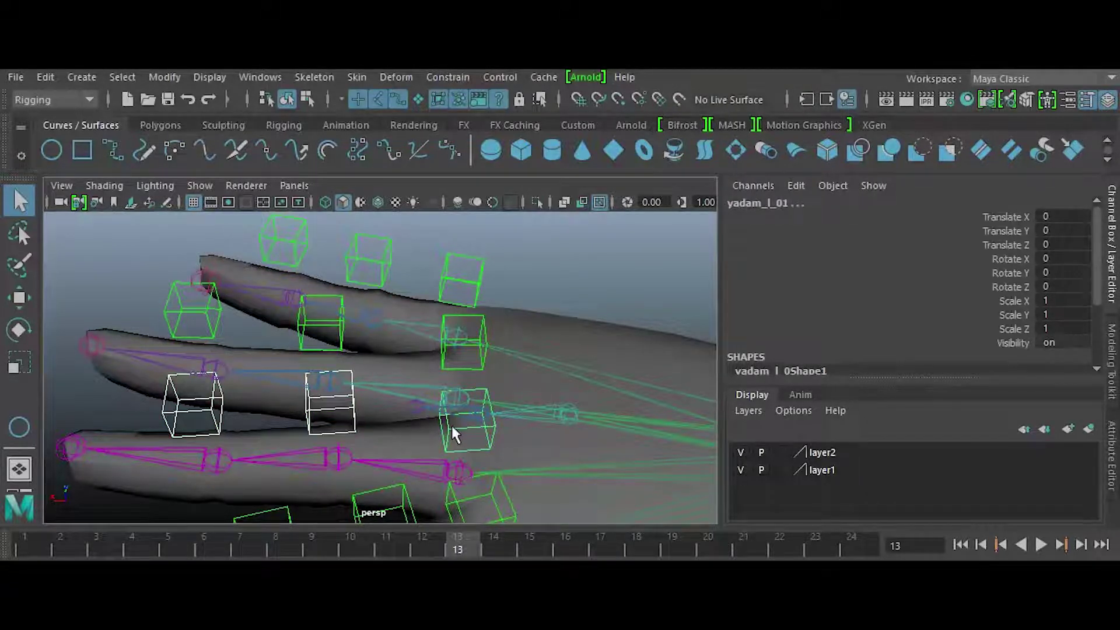
pyautogui.hotkey('ctrl', 'z')
# Parent the middle finger's tip control under dund_l_02 and dund_l_02 under dund_l_01.
pyautogui.click(178, 314)
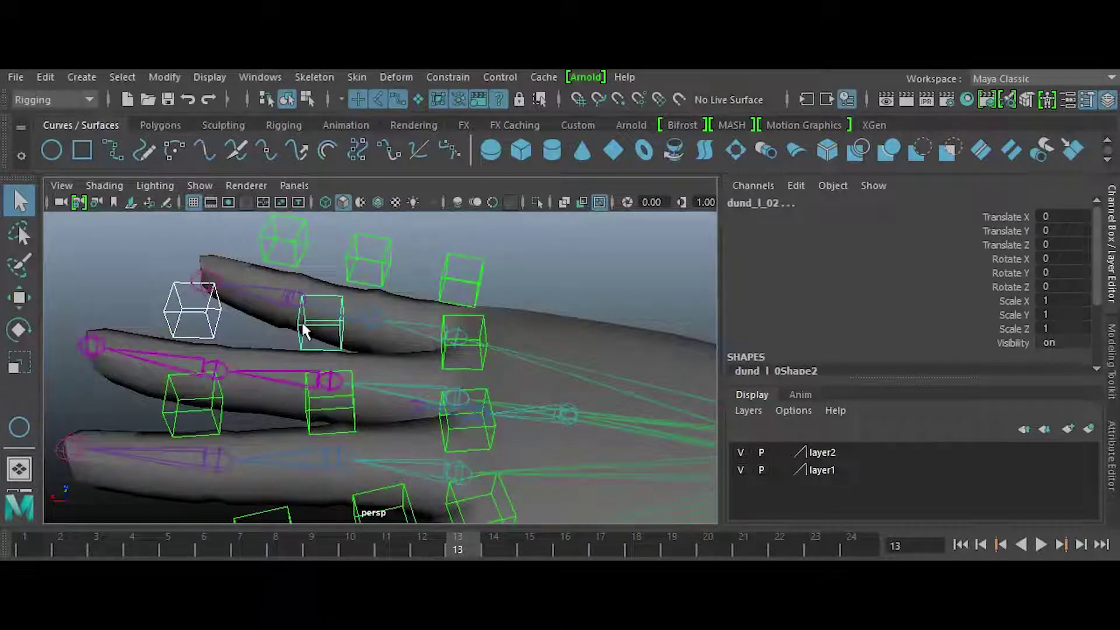
pyautogui.keyDown('shift'); pyautogui.click(303, 325); pyautogui.keyUp('shift')
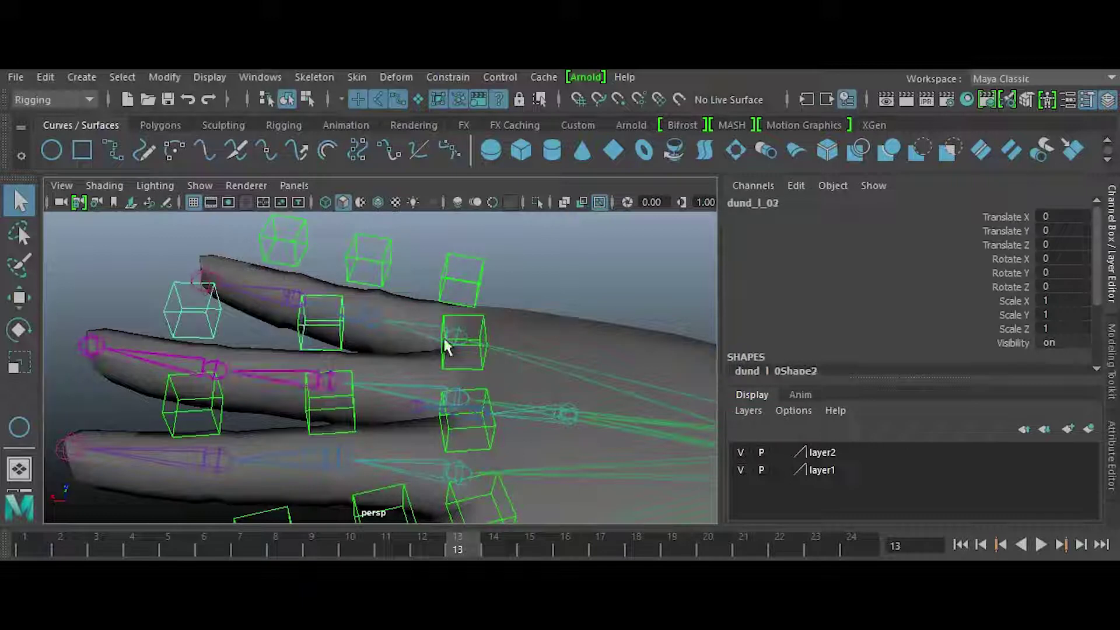
pyautogui.keyDown('shift'); pyautogui.click(443, 355); pyautogui.keyUp('shift')
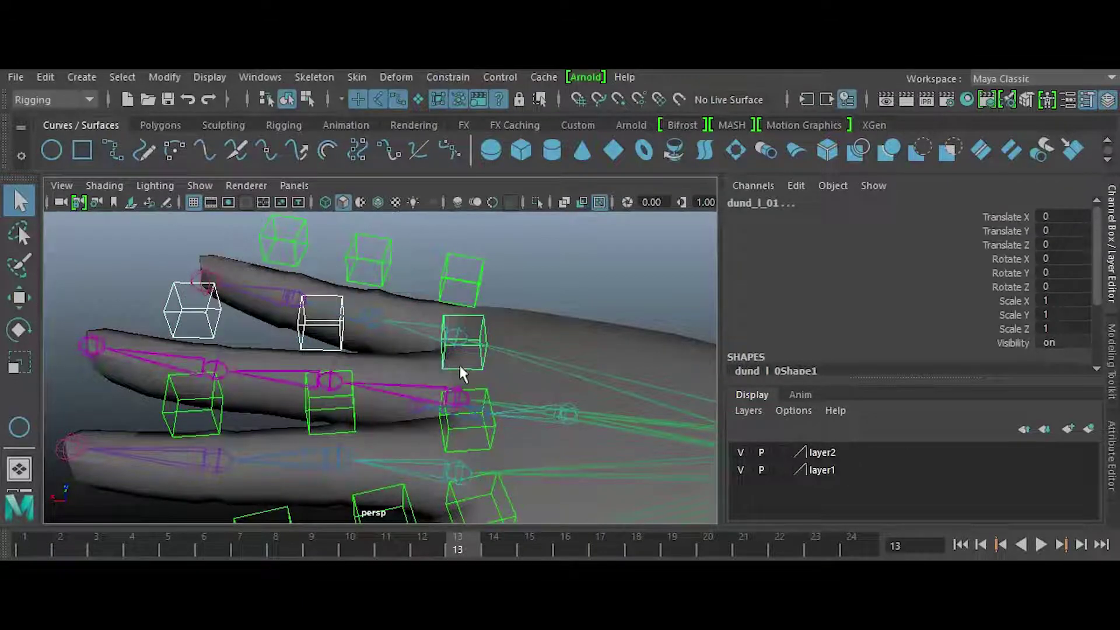
pyautogui.press('p')
# Parent the index finger's tip control under doloovor_l_02 and doloovor_l_02 under the finger's base control.
pyautogui.keyDown('alt'); pyautogui.moveTo(272, 330); pyautogui.dragTo(285, 378, button='middle'); pyautogui.keyUp('alt')
pyautogui.keyDown('shift'); pyautogui.click(286, 385); pyautogui.keyUp('shift')
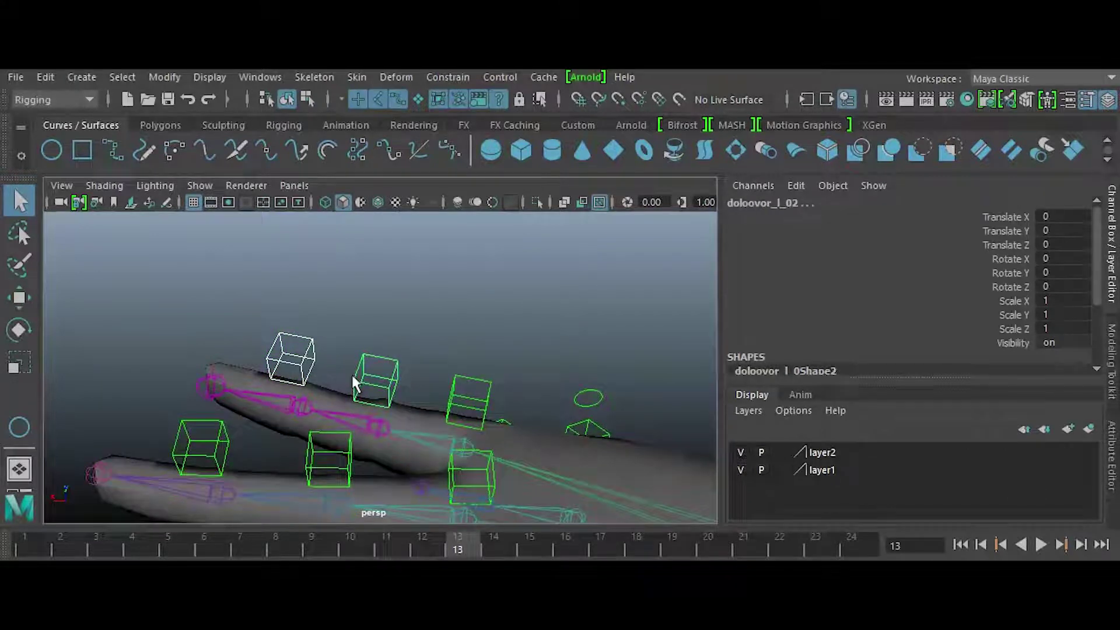
pyautogui.press('p')
pyautogui.click(365, 365)
pyautogui.keyDown('shift'); pyautogui.click(451, 403); pyautogui.keyUp('shift')
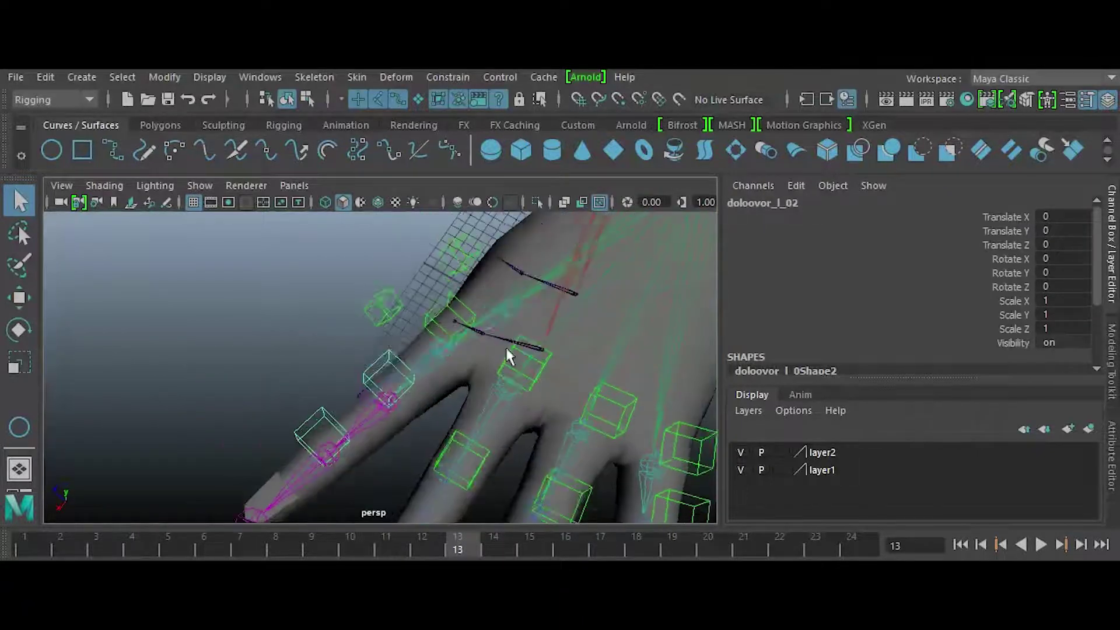
# Parent the thumb's outer box control under its base control erkhii_l_01.
pyautogui.keyDown('alt'); pyautogui.moveTo(506, 349); pyautogui.dragTo(458, 414); pyautogui.keyUp('alt')
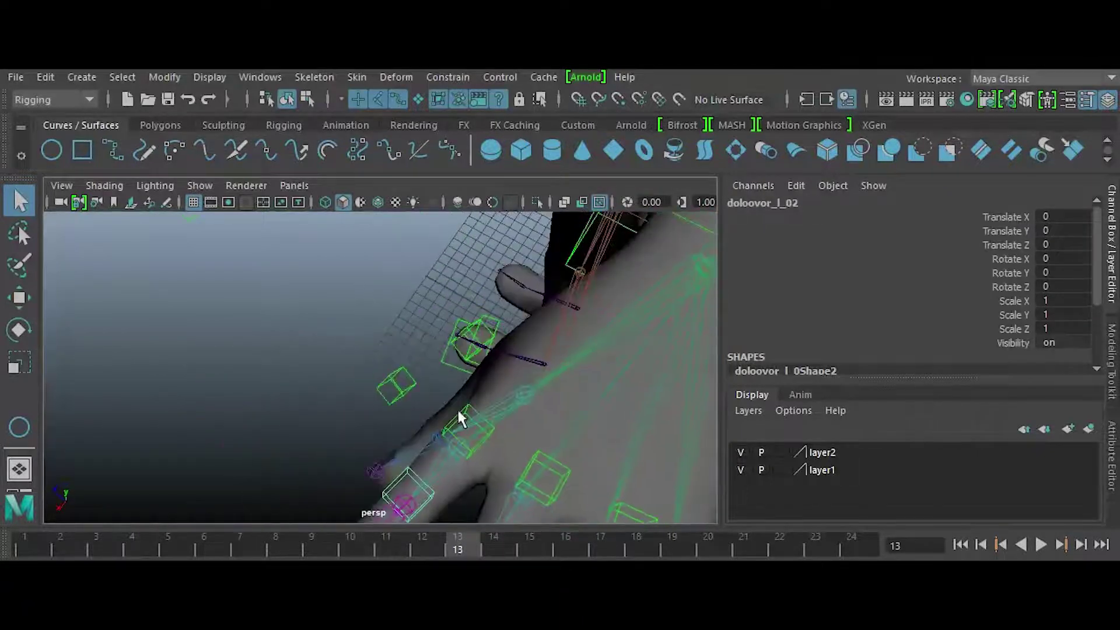
pyautogui.keyDown('alt'); pyautogui.moveTo(337, 437); pyautogui.dragTo(369, 448); pyautogui.keyUp('alt')
pyautogui.click(384, 339)
pyautogui.keyDown('alt'); pyautogui.moveTo(385, 339); pyautogui.dragTo(432, 386); pyautogui.keyUp('alt')
pyautogui.keyDown('shift'); pyautogui.click(448, 371); pyautogui.keyUp('shift')
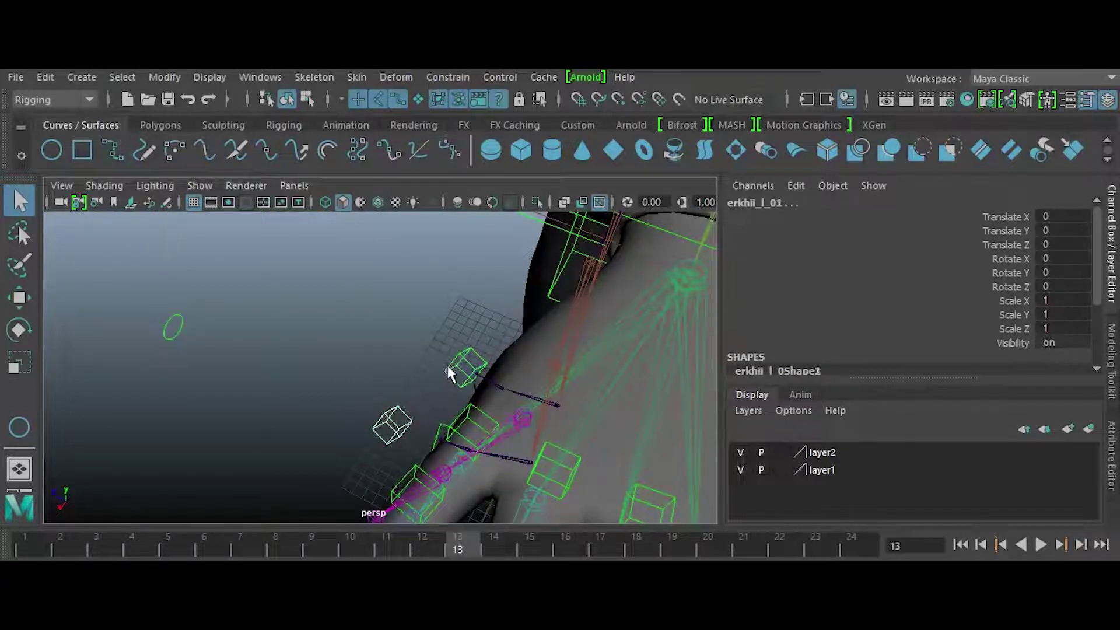
pyautogui.hotkey('ctrl', 'z')
# Parent the base controls of all five fingers under the wrist control bugui_l_01 and clear the selection.
pyautogui.keyDown('alt'); pyautogui.moveTo(449, 373); pyautogui.dragTo(345, 437); pyautogui.keyUp('alt')
pyautogui.click(285, 425)
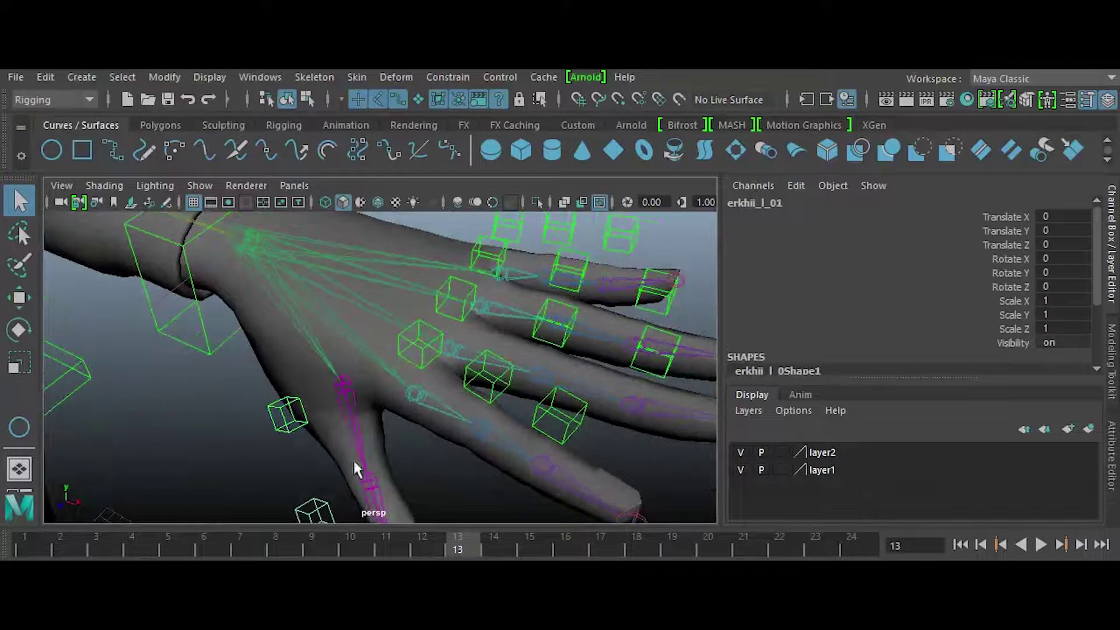
pyautogui.keyDown('alt'); pyautogui.moveTo(354, 460); pyautogui.dragTo(272, 452, button='right'); pyautogui.keyUp('alt')
pyautogui.keyDown('alt'); pyautogui.moveTo(273, 451); pyautogui.dragTo(319, 400); pyautogui.keyUp('alt')
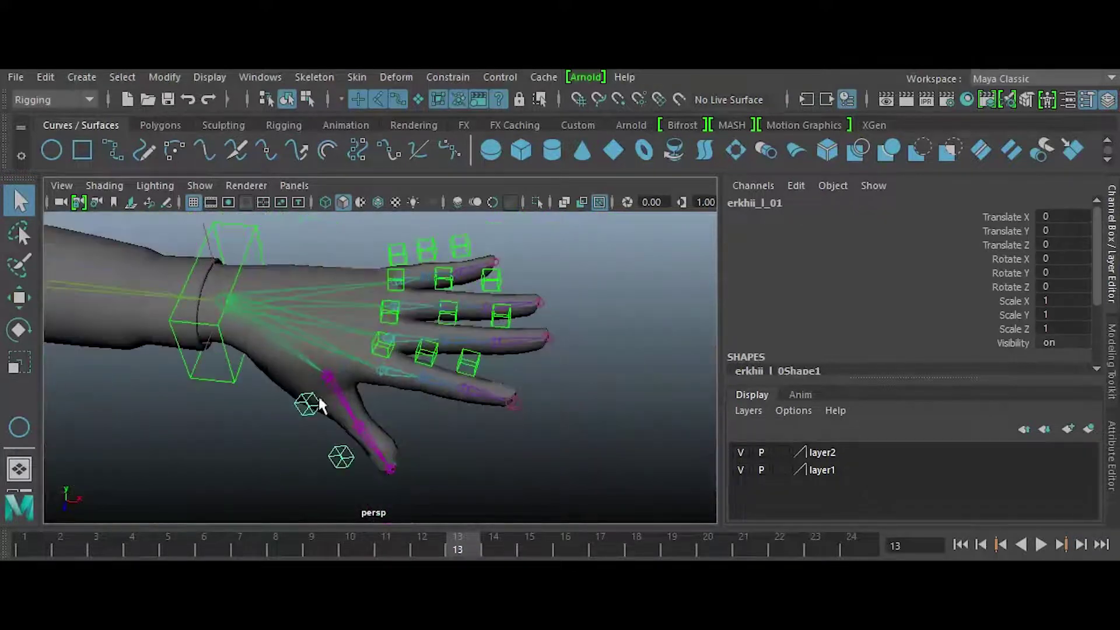
pyautogui.keyDown('shift'); pyautogui.click(373, 353); pyautogui.keyUp('shift')
pyautogui.keyDown('shift'); pyautogui.click(385, 320); pyautogui.keyUp('shift')
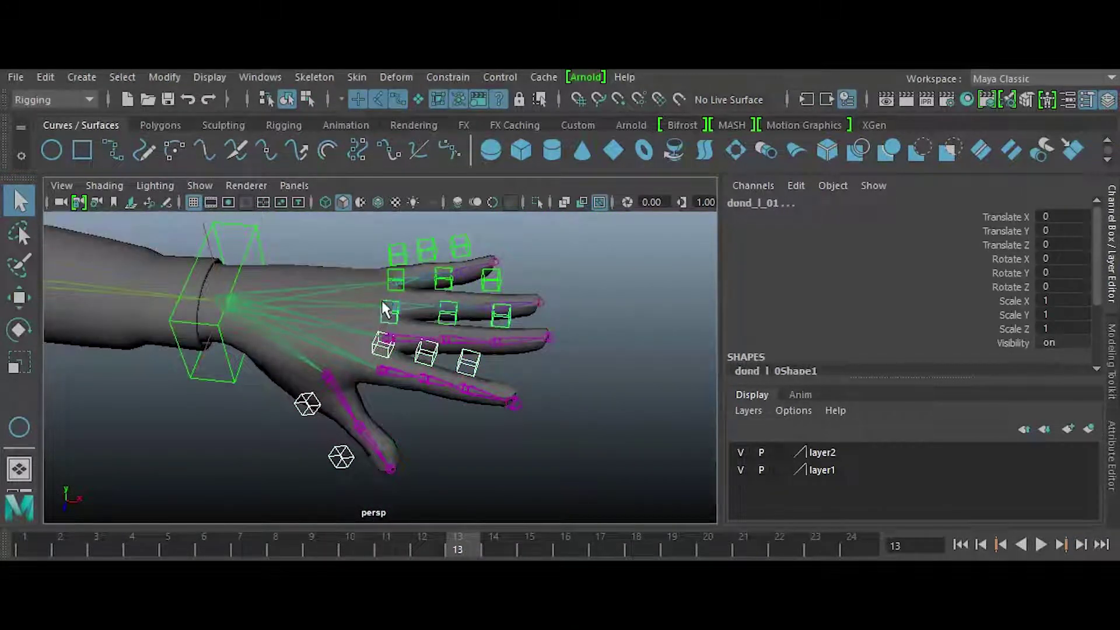
pyautogui.keyDown('shift'); pyautogui.click(388, 280); pyautogui.keyUp('shift')
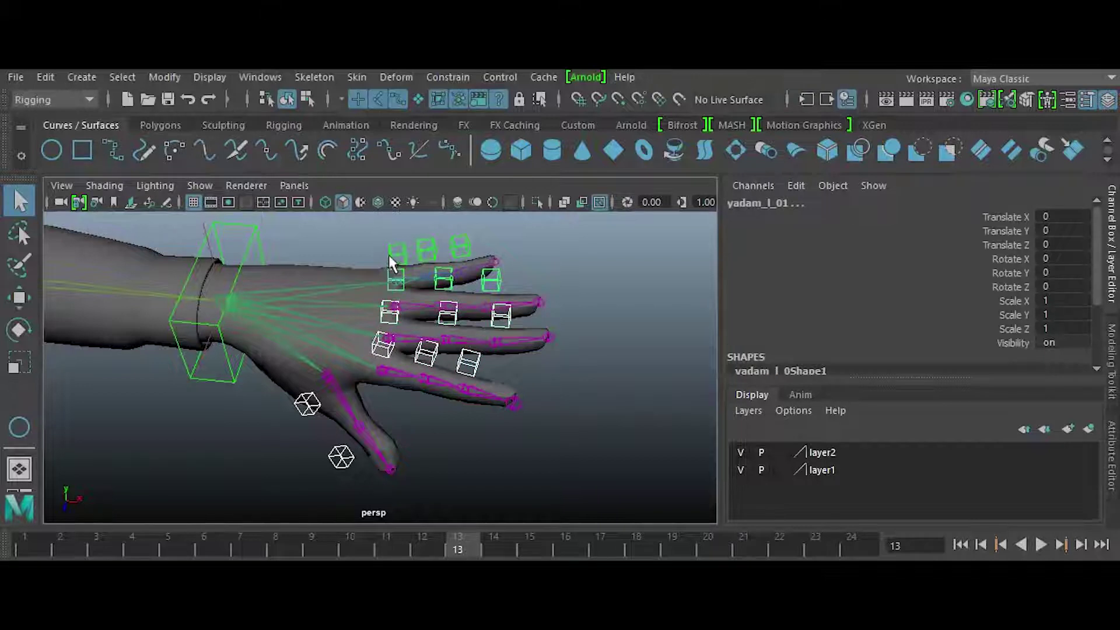
pyautogui.keyDown('shift'); pyautogui.click(251, 240); pyautogui.keyUp('shift')
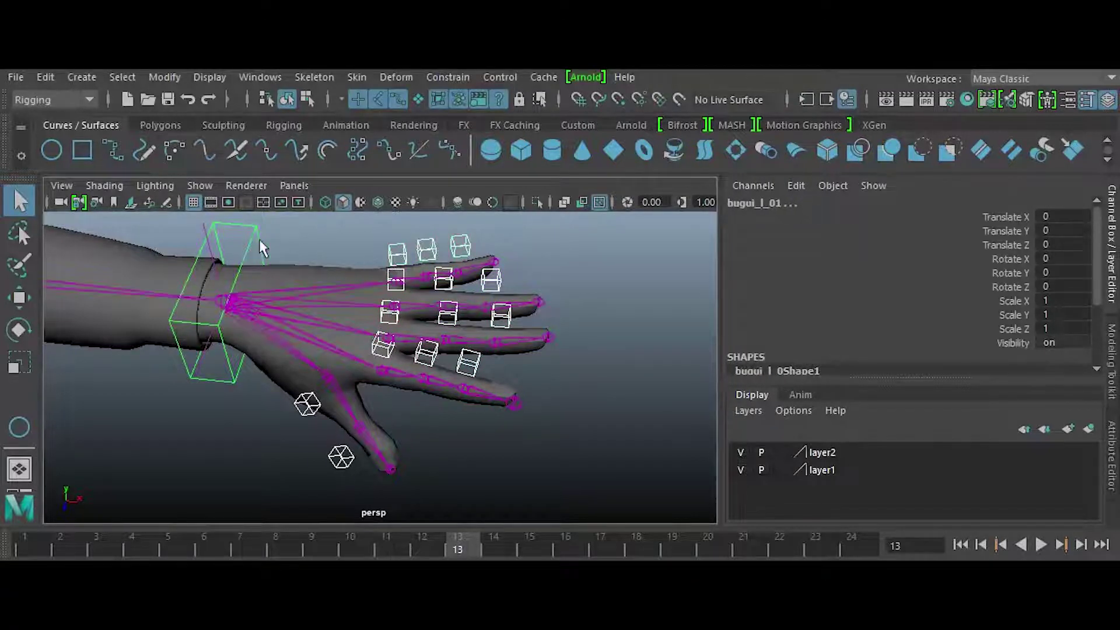
pyautogui.keyDown('shift'); pyautogui.click(259, 239); pyautogui.keyUp('shift')
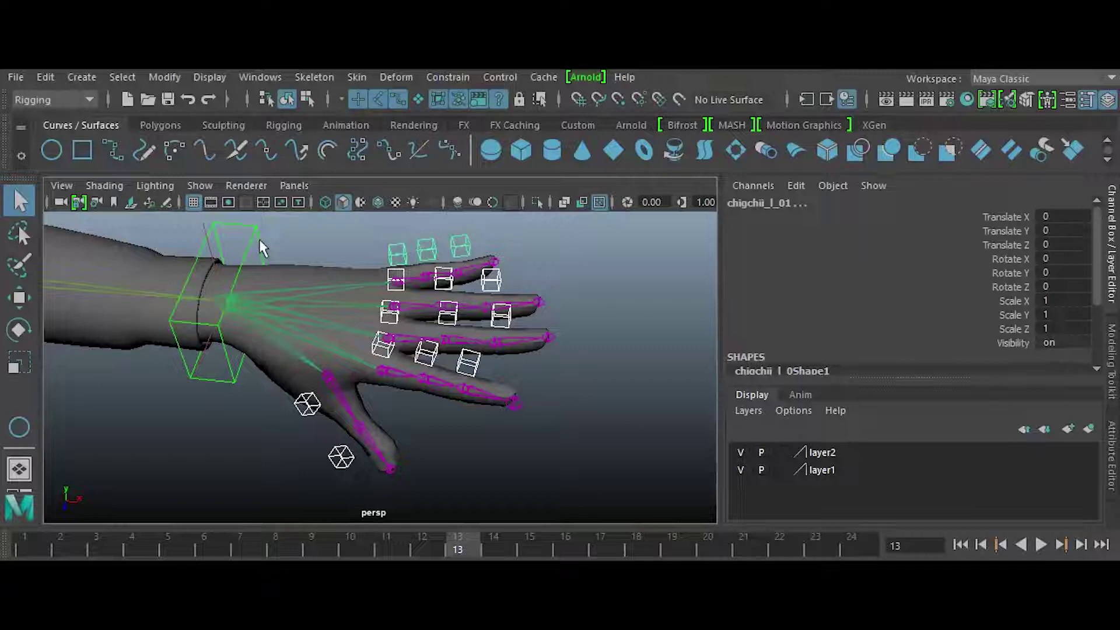
pyautogui.click(234, 436)
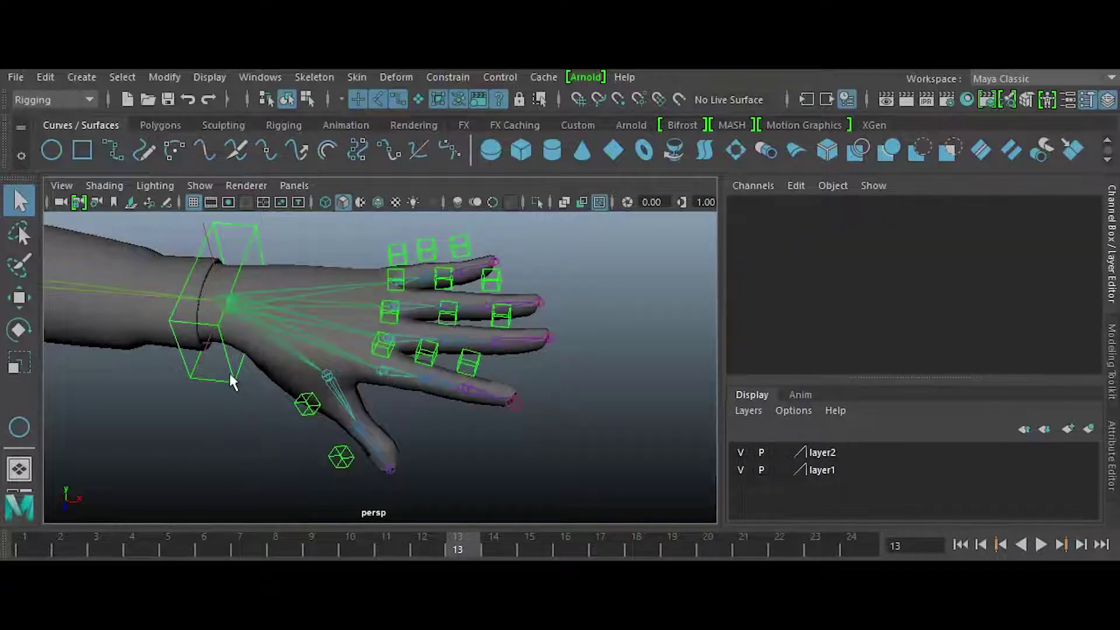
# Check the wrist and little finger controls with the Rotate tool, test-rotate the ring finger's yadam_l_01 control, and undo the rotation.
pyautogui.click(230, 373)
pyautogui.press('e')
pyautogui.moveTo(279, 281); pyautogui.dragTo(297, 321)
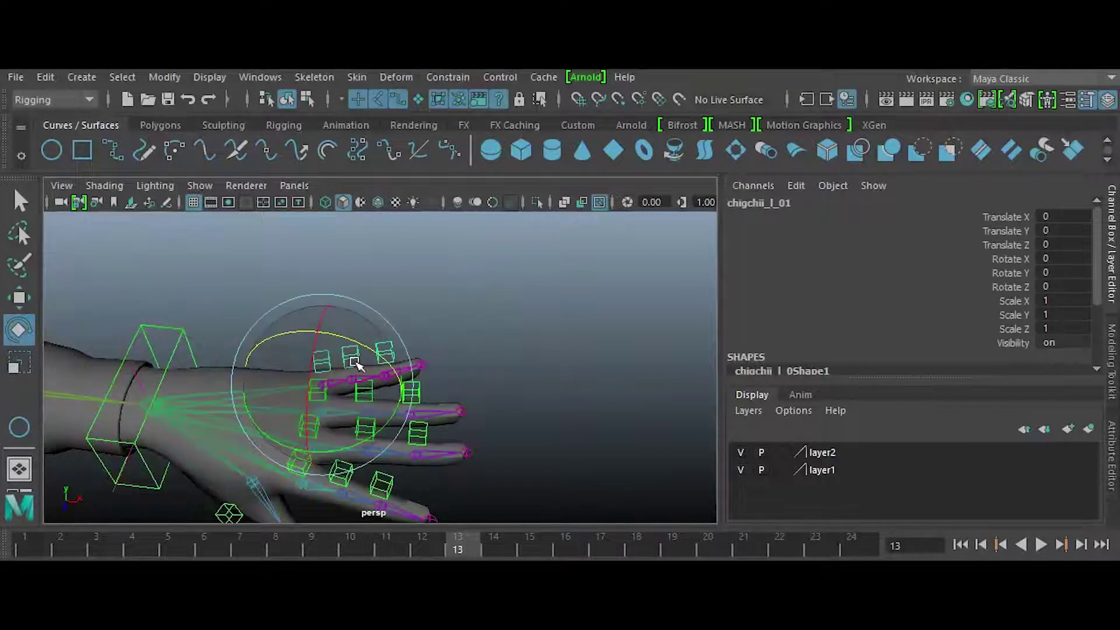
pyautogui.moveTo(348, 327)
pyautogui.mouseDown()
pyautogui.moveTo(388, 358)
pyautogui.moveTo(333, 328)
pyautogui.moveTo(290, 368)
pyautogui.moveTo(353, 352)
pyautogui.moveTo(339, 316)
pyautogui.mouseUp()
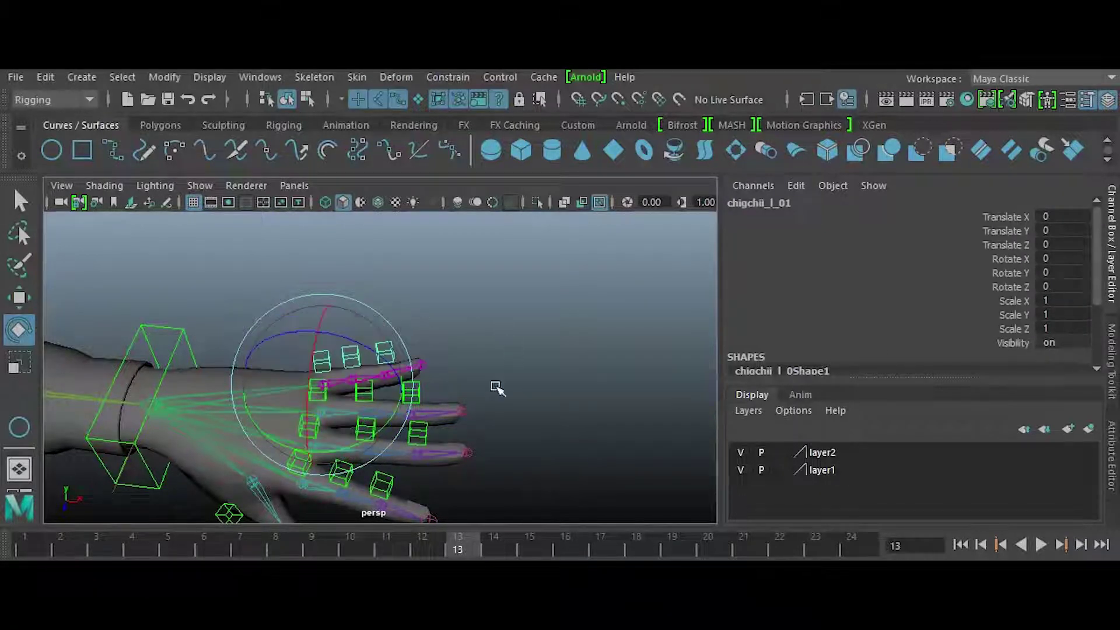
pyautogui.click(475, 404)
pyautogui.click(320, 405)
pyautogui.moveTo(327, 387); pyautogui.dragTo(335, 357)
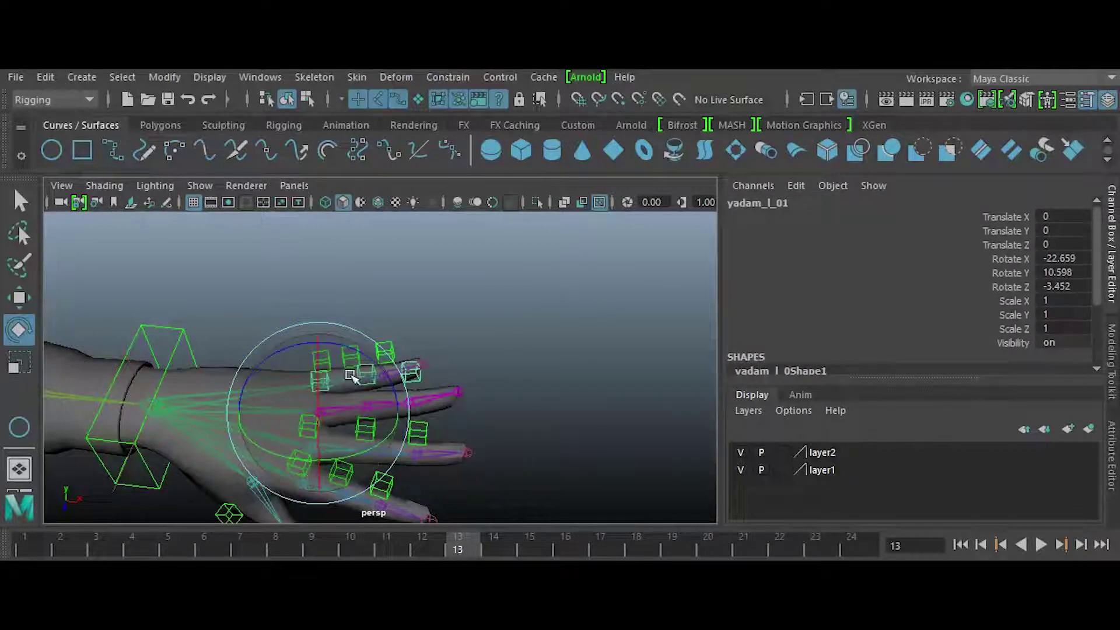
pyautogui.hotkey('ctrl', 'z')
# Test-rotate the middle finger's base control dund_l_01 and undo the rotation.
pyautogui.keyDown('alt'); pyautogui.moveTo(453, 417); pyautogui.dragTo(442, 333, button='middle'); pyautogui.keyUp('alt')
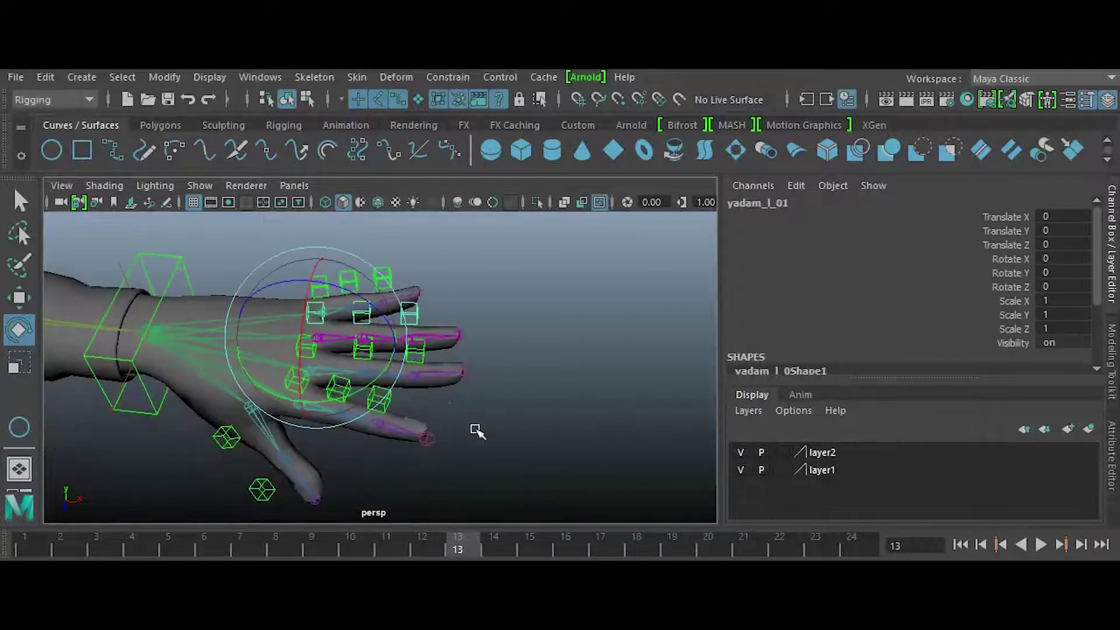
pyautogui.keyDown('alt'); pyautogui.moveTo(477, 430); pyautogui.dragTo(498, 430); pyautogui.keyUp('alt')
pyautogui.click(497, 430)
pyautogui.keyDown('alt'); pyautogui.moveTo(285, 446); pyautogui.dragTo(314, 427); pyautogui.keyUp('alt')
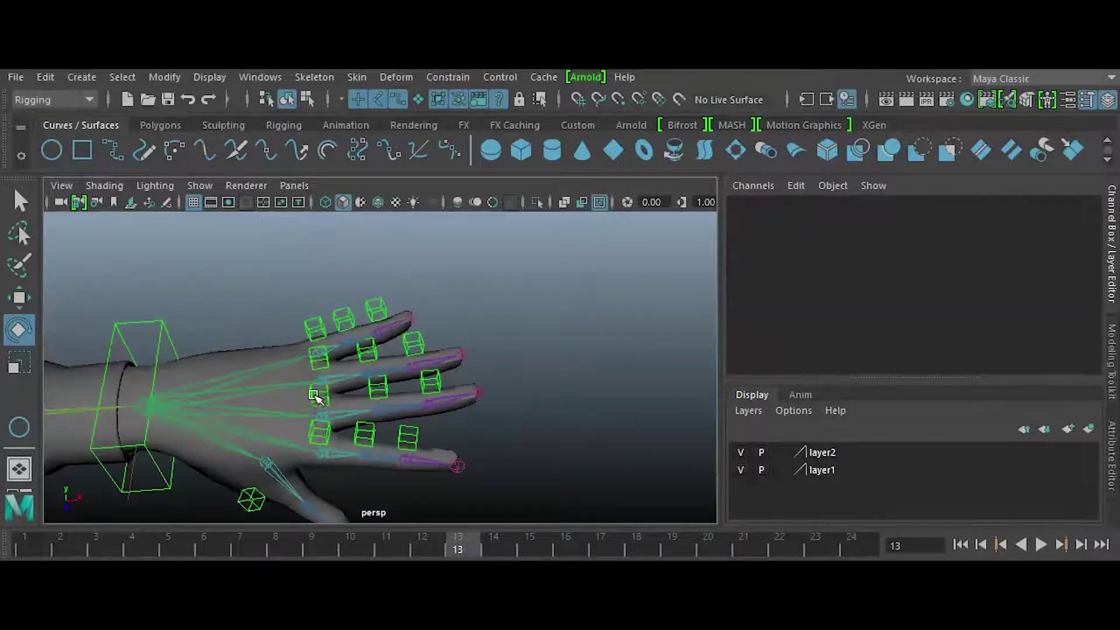
pyautogui.click(314, 395)
pyautogui.moveTo(357, 388)
pyautogui.mouseDown()
pyautogui.moveTo(379, 425)
pyautogui.moveTo(344, 398)
pyautogui.mouseUp()
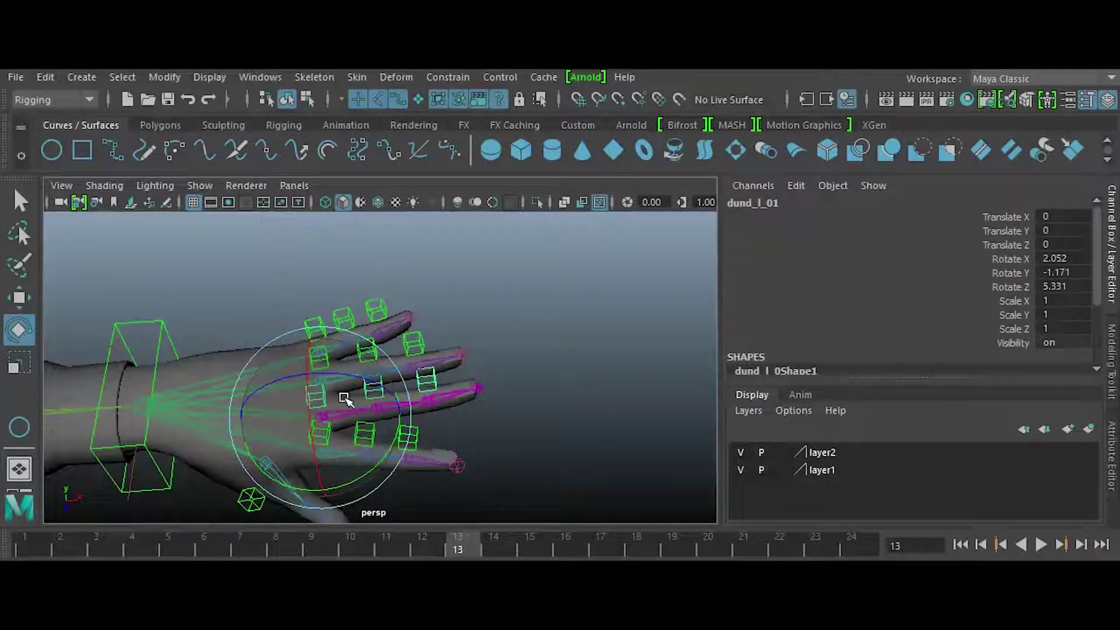
pyautogui.hotkey('ctrl', 'z')
# Examine the control curves on both hands and the whole character from several angles.
pyautogui.keyDown('alt'); pyautogui.moveTo(362, 477); pyautogui.dragTo(495, 450); pyautogui.keyUp('alt')
pyautogui.keyDown('alt'); pyautogui.moveTo(496, 449); pyautogui.dragTo(358, 420, button='right'); pyautogui.keyUp('alt')
pyautogui.keyDown('alt'); pyautogui.moveTo(357, 420); pyautogui.dragTo(327, 438); pyautogui.keyUp('alt')
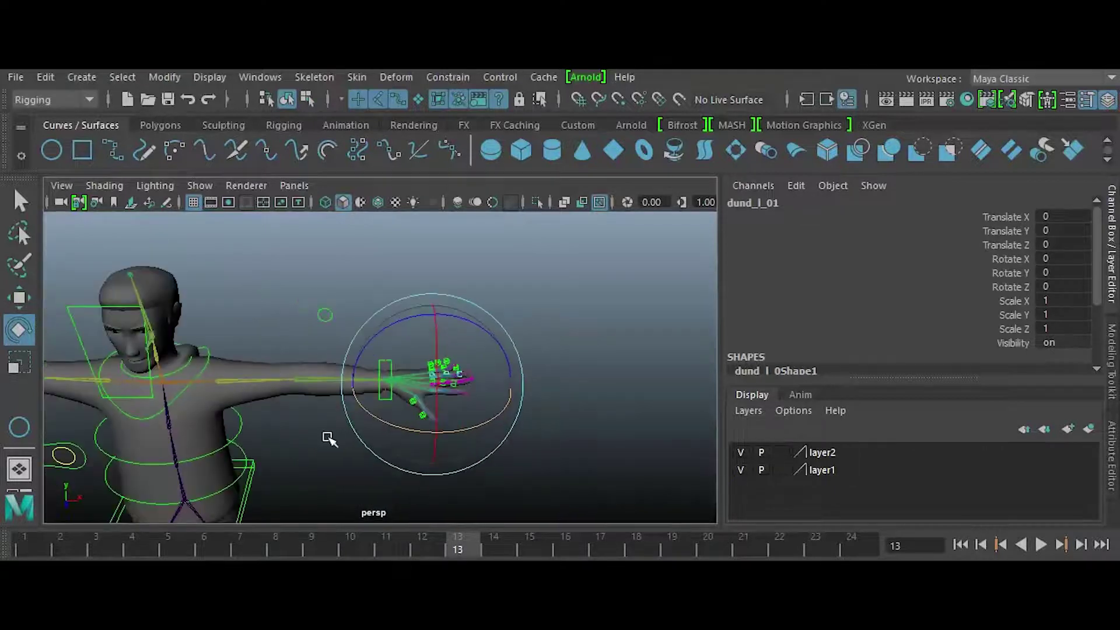
pyautogui.keyDown('alt'); pyautogui.moveTo(346, 424); pyautogui.dragTo(360, 356, button='middle'); pyautogui.keyUp('alt')
pyautogui.keyDown('alt'); pyautogui.moveTo(360, 357); pyautogui.dragTo(322, 372); pyautogui.keyUp('alt')
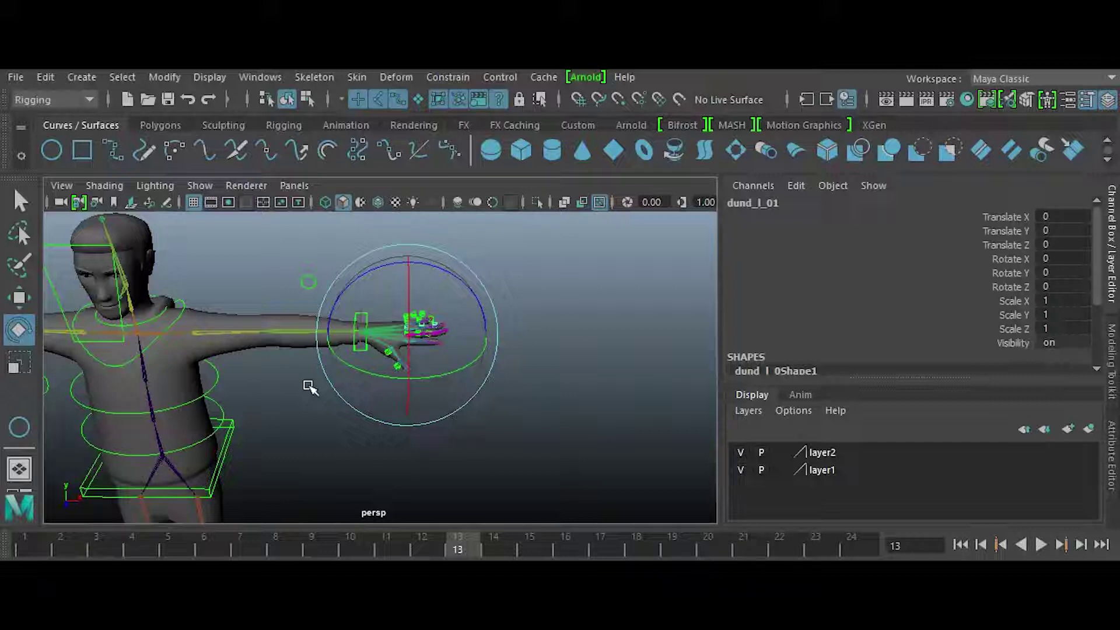
pyautogui.keyDown('alt'); pyautogui.moveTo(305, 400); pyautogui.dragTo(360, 328); pyautogui.keyUp('alt')
pyautogui.keyDown('alt'); pyautogui.moveTo(325, 392); pyautogui.dragTo(310, 420); pyautogui.keyUp('alt')
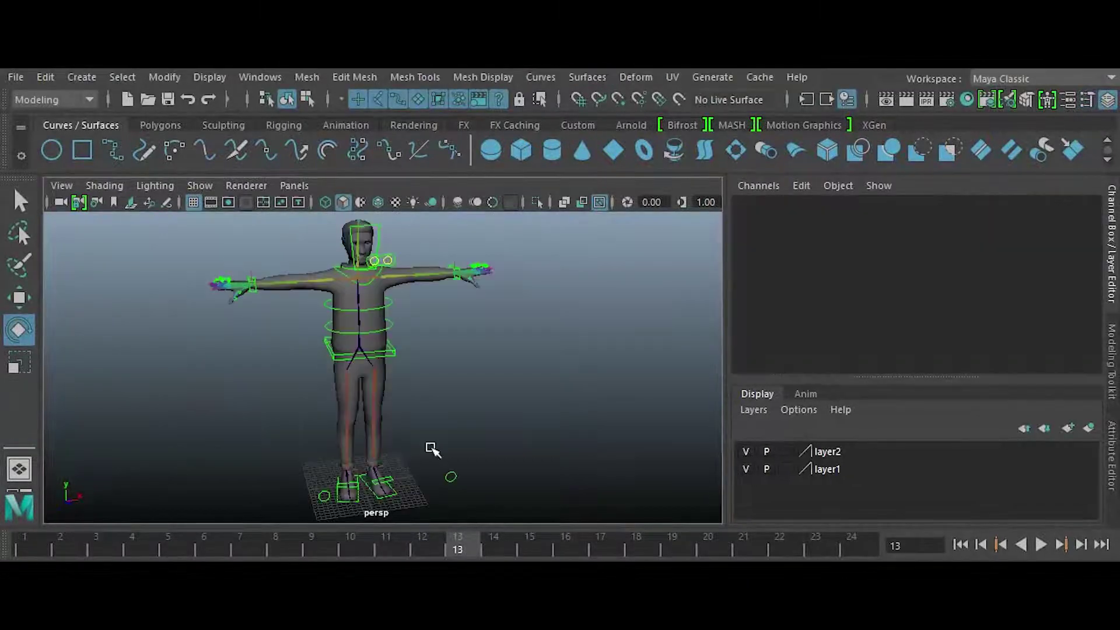
pyautogui.keyDown('alt'); pyautogui.moveTo(300, 425); pyautogui.dragTo(437, 417); pyautogui.keyUp('alt')
pyautogui.keyDown('alt'); pyautogui.moveTo(437, 417); pyautogui.dragTo(360, 403, button='middle'); pyautogui.keyUp('alt')
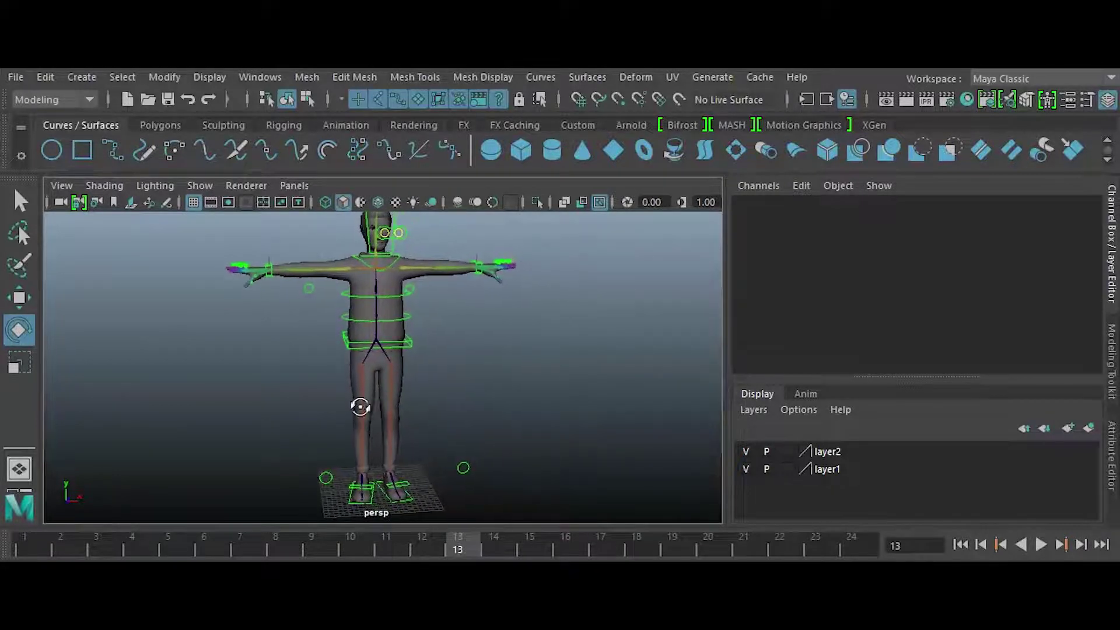
pyautogui.keyDown('alt'); pyautogui.moveTo(360, 403); pyautogui.dragTo(381, 413); pyautogui.keyUp('alt')
pyautogui.keyDown('alt'); pyautogui.moveTo(418, 406); pyautogui.dragTo(369, 410, button='right'); pyautogui.keyUp('alt')
pyautogui.keyDown('alt'); pyautogui.moveTo(382, 394); pyautogui.dragTo(382, 399, button='middle'); pyautogui.keyUp('alt')
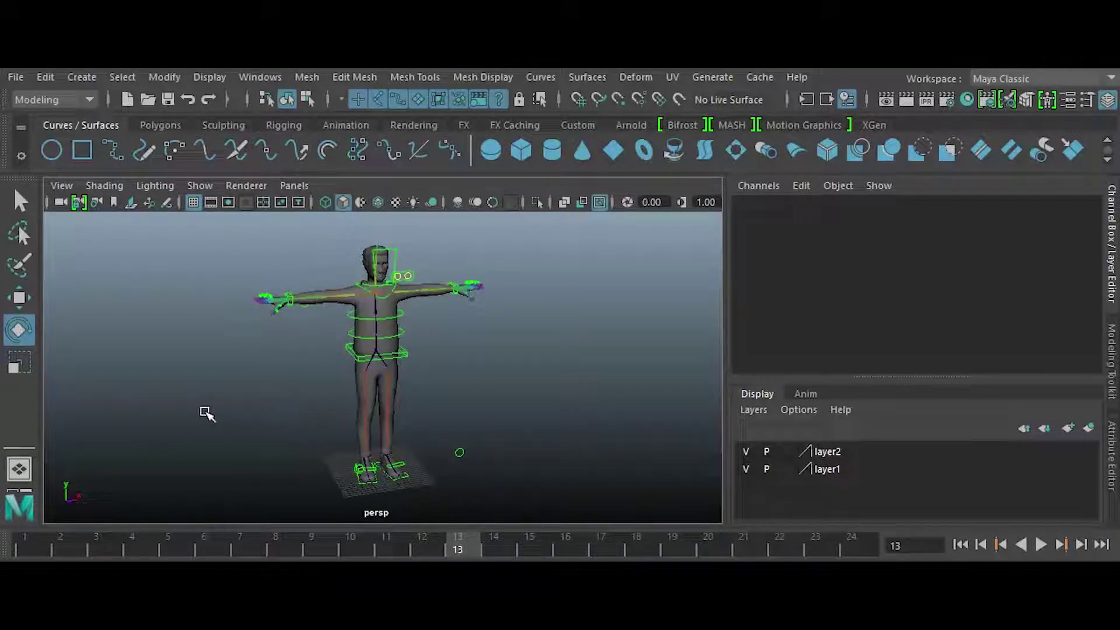
pyautogui.keyDown('alt'); pyautogui.moveTo(207, 414); pyautogui.dragTo(442, 393, button='right'); pyautogui.keyUp('alt')
pyautogui.keyDown('alt'); pyautogui.moveTo(442, 393); pyautogui.dragTo(361, 435, button='middle'); pyautogui.keyUp('alt')
# Parent the lower torso circle nurbsCircle5 under the hip box control curve3.
pyautogui.keyDown('alt'); pyautogui.moveTo(238, 436); pyautogui.dragTo(319, 429, button='right'); pyautogui.keyUp('alt')
pyautogui.keyDown('alt'); pyautogui.moveTo(319, 429); pyautogui.dragTo(294, 395, button='middle'); pyautogui.keyUp('alt')
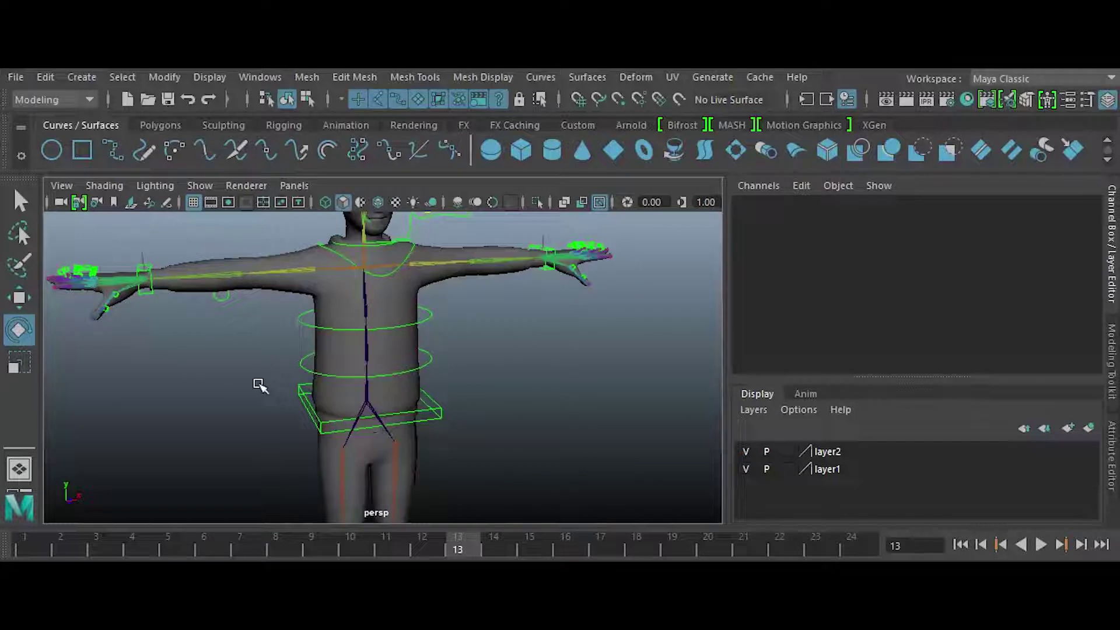
pyautogui.click(300, 364)
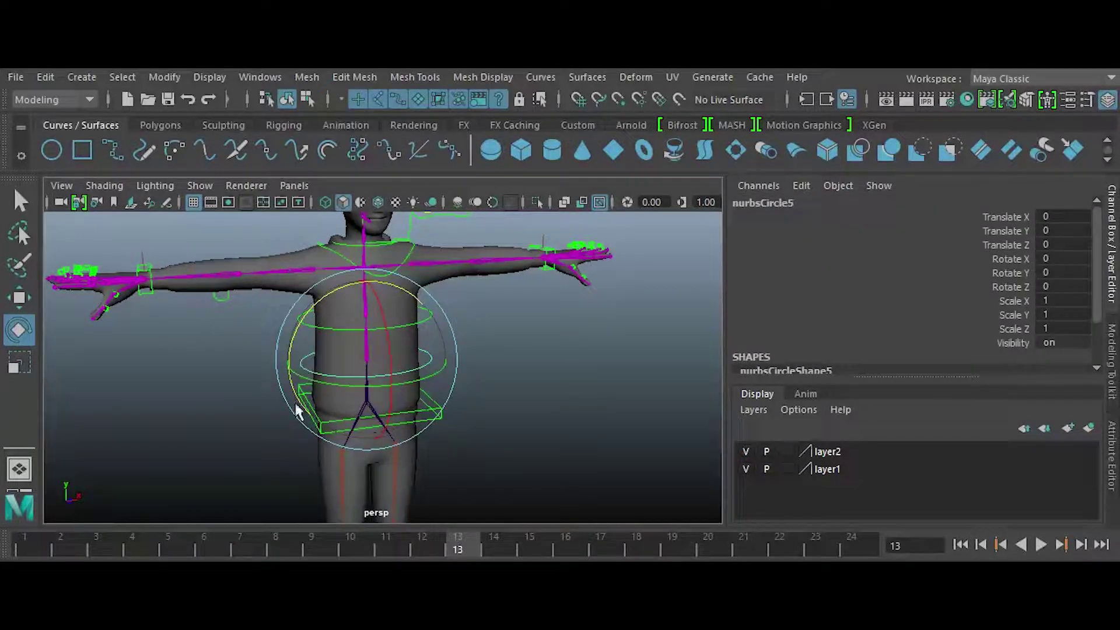
pyautogui.press('q')
pyautogui.keyDown('shift'); pyautogui.click(305, 407); pyautogui.keyUp('shift')
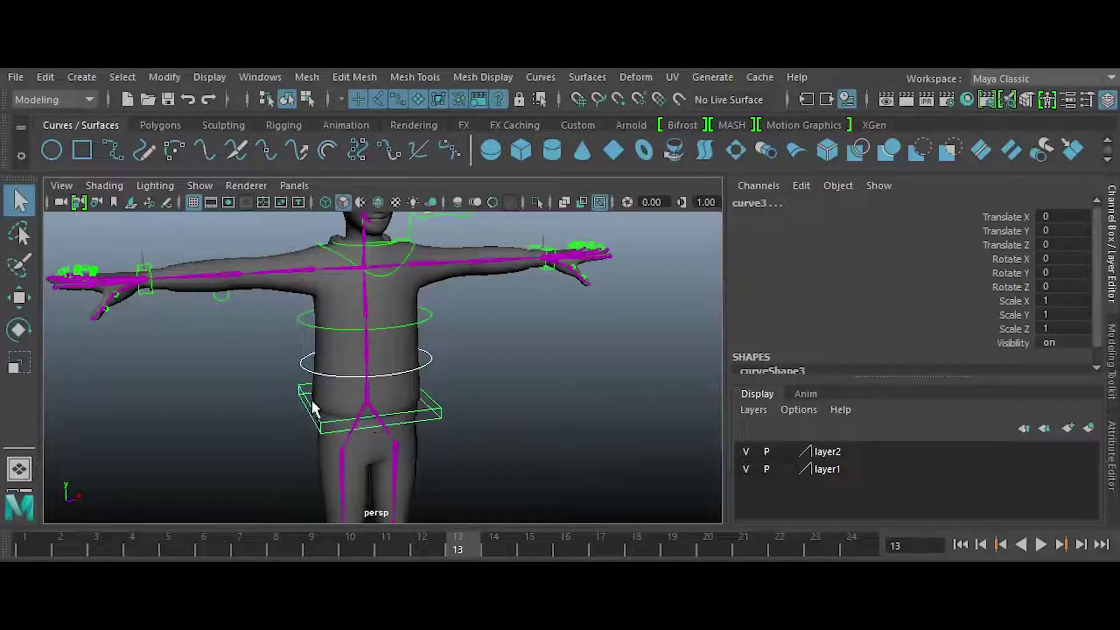
pyautogui.keyDown('shift'); pyautogui.click(310, 398); pyautogui.keyUp('shift')
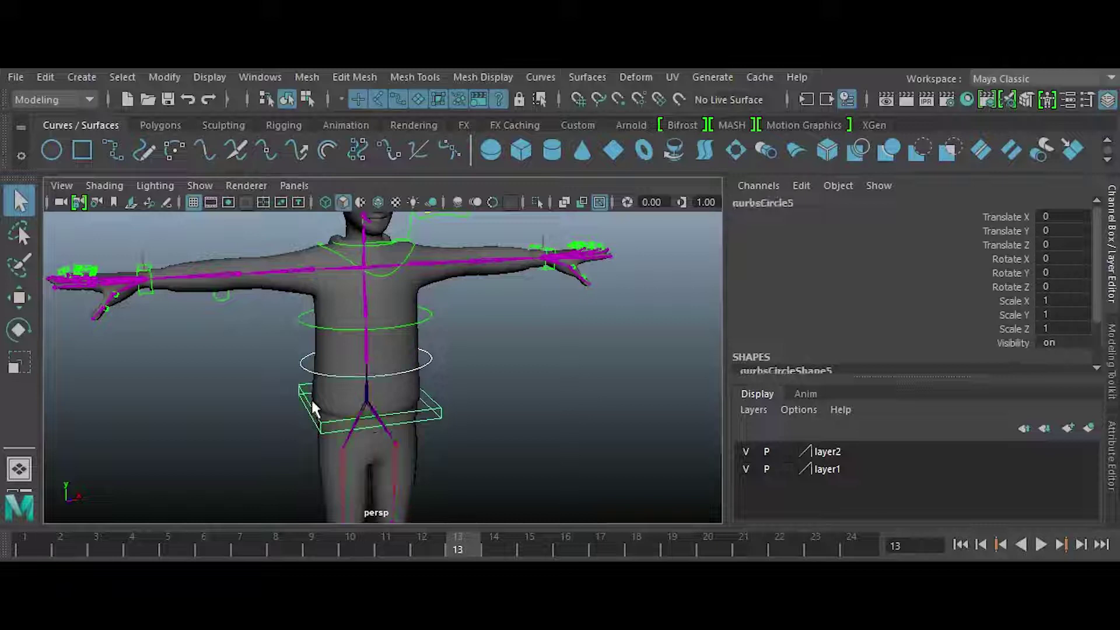
# Parent the upper torso circle nurbsCircle6 under the lower torso circle nurbsCircle5.
pyautogui.click(299, 318)
pyautogui.keyDown('shift'); pyautogui.click(299, 363); pyautogui.keyUp('shift')
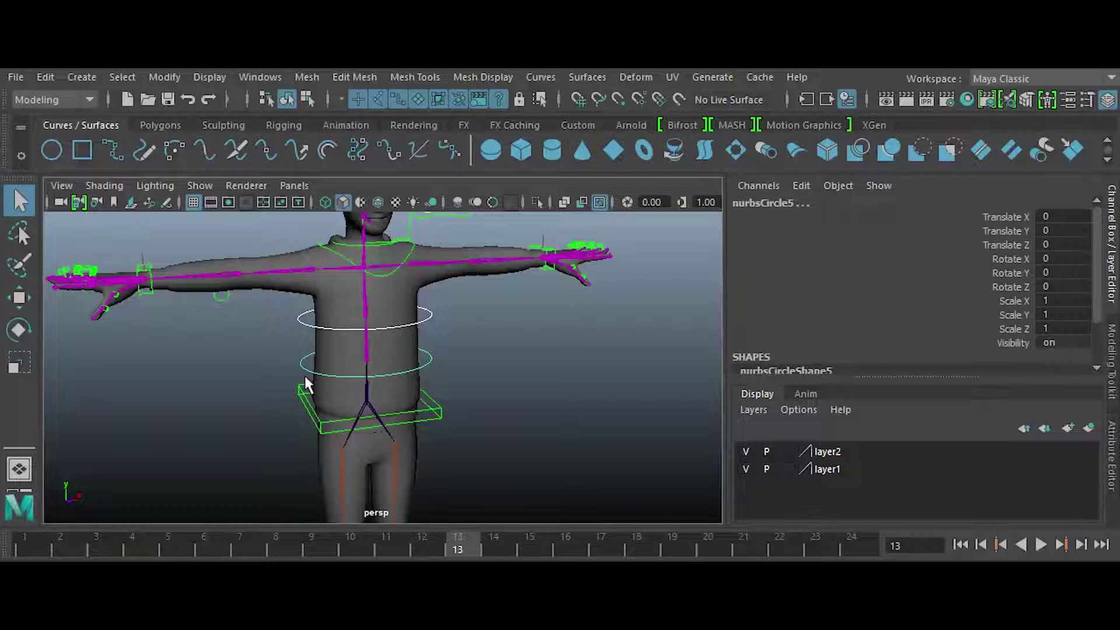
pyautogui.press('p')
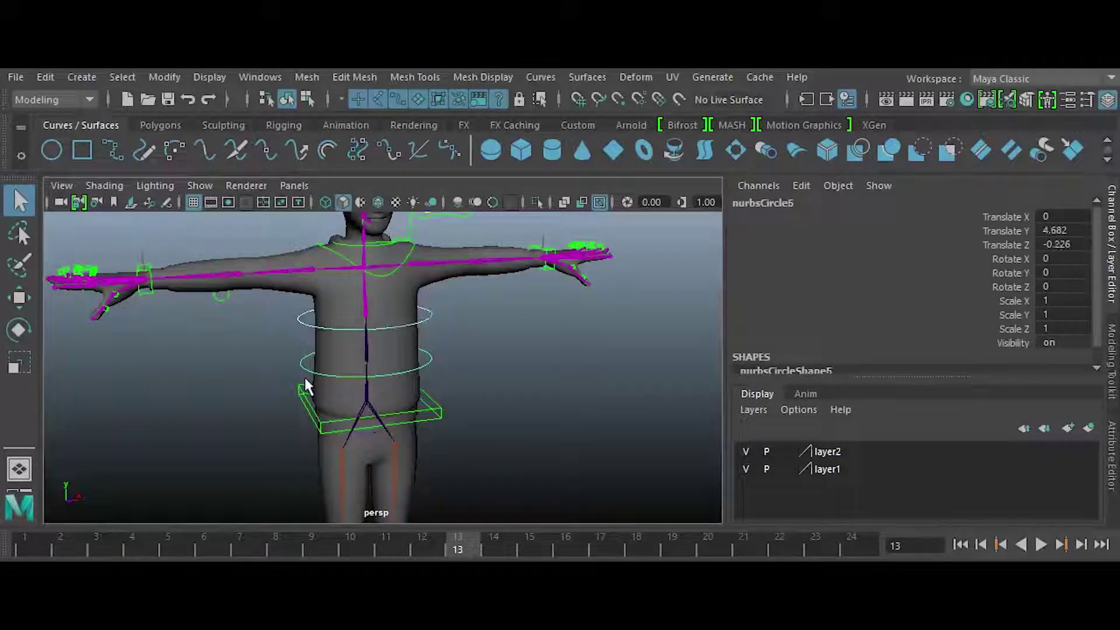
# Parent the chest collar control nurbsCircle7 under the upper torso circle nurbsCircle6.
pyautogui.keyDown('alt'); pyautogui.moveTo(284, 364); pyautogui.dragTo(260, 427, button='middle'); pyautogui.keyUp('alt')
pyautogui.click(307, 321)
pyautogui.keyDown('shift'); pyautogui.click(289, 392); pyautogui.keyUp('shift')
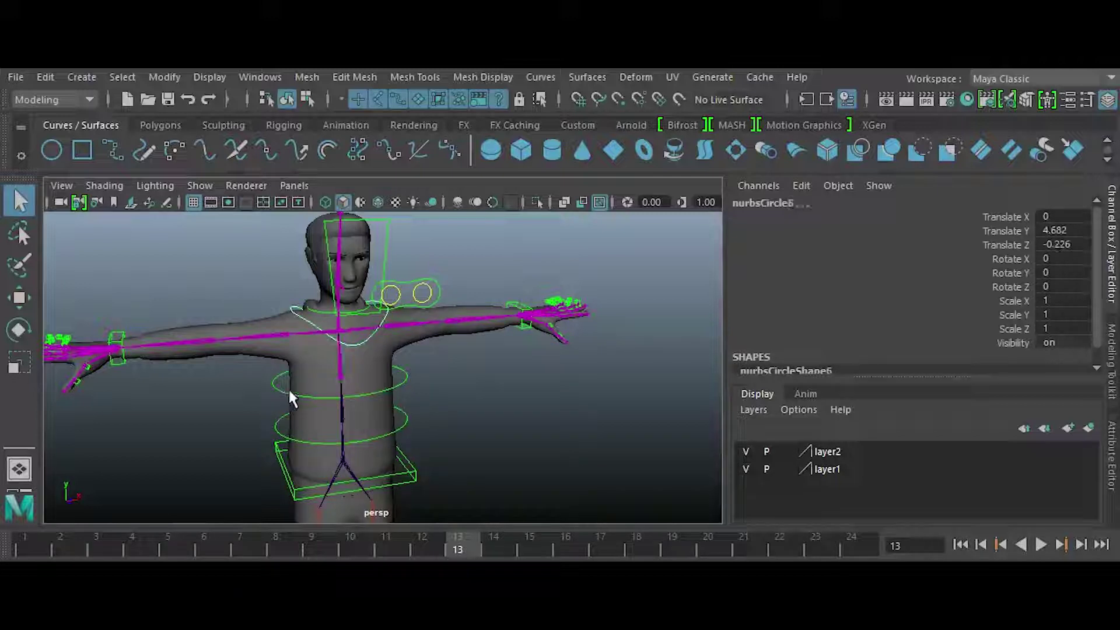
pyautogui.press('p')
pyautogui.press('p')
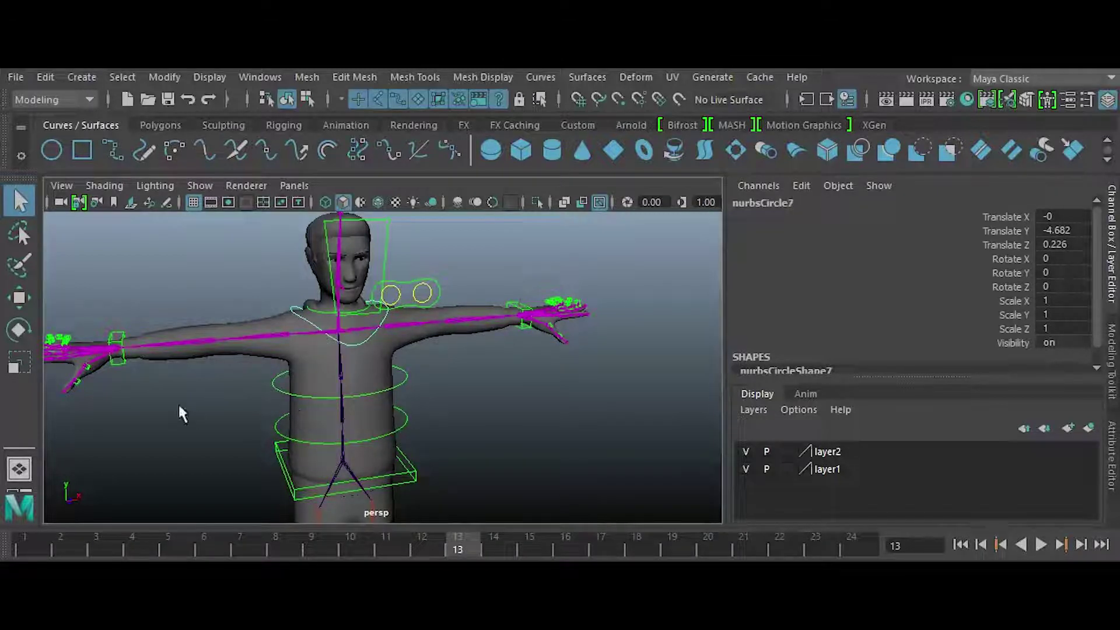
# Parent the neck circle nurbsCircle8 under the chest collar control nurbsCircle7.
pyautogui.scroll(3, 320, 372)
pyautogui.keyDown('alt'); pyautogui.moveTo(320, 373); pyautogui.dragTo(314, 443, button='middle'); pyautogui.keyUp('alt')
pyautogui.scroll(2, 287, 407)
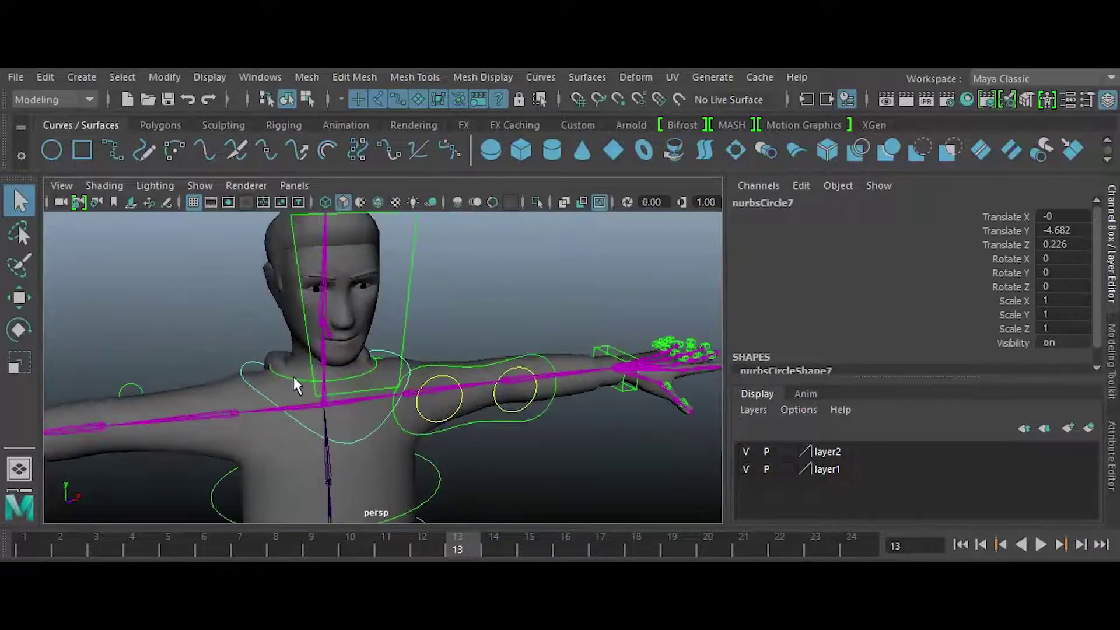
pyautogui.click(288, 385)
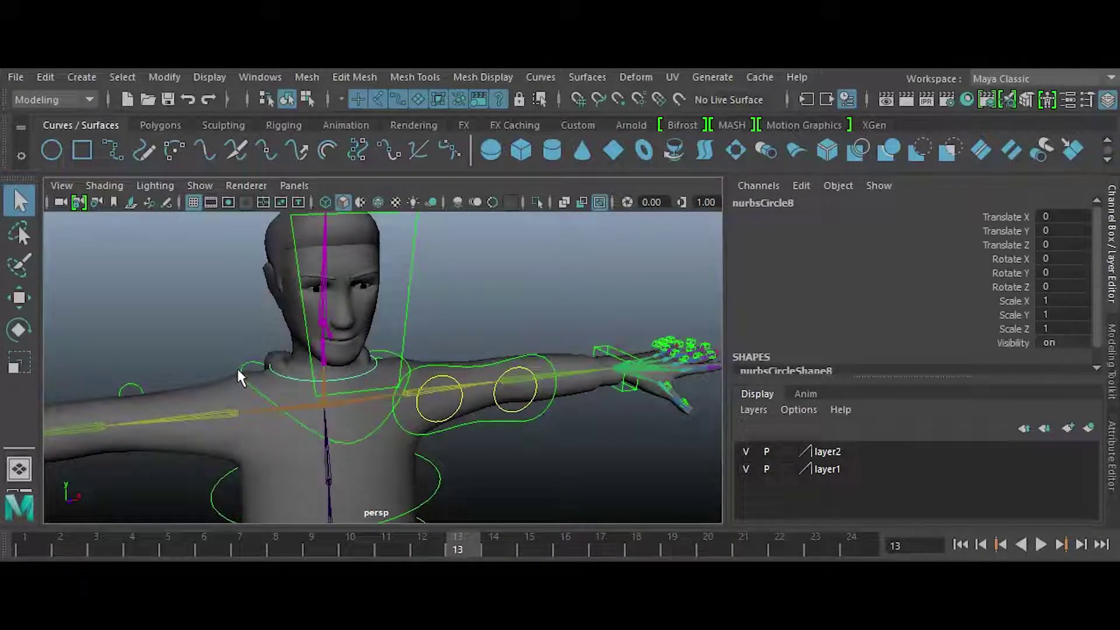
pyautogui.keyDown('shift'); pyautogui.click(278, 377); pyautogui.keyUp('shift')
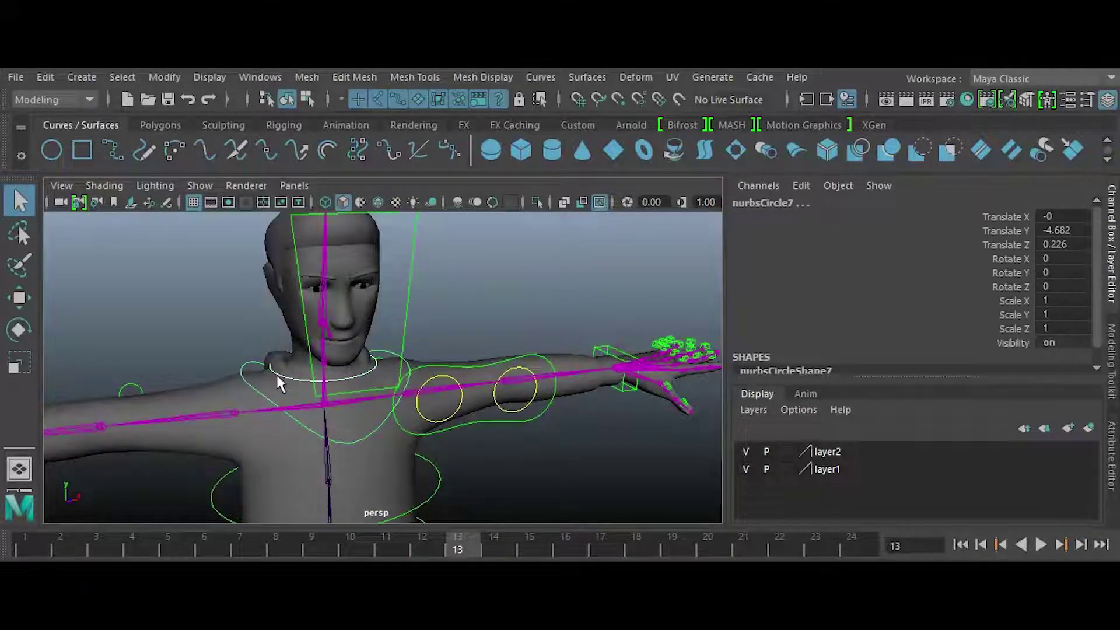
pyautogui.click(289, 408)
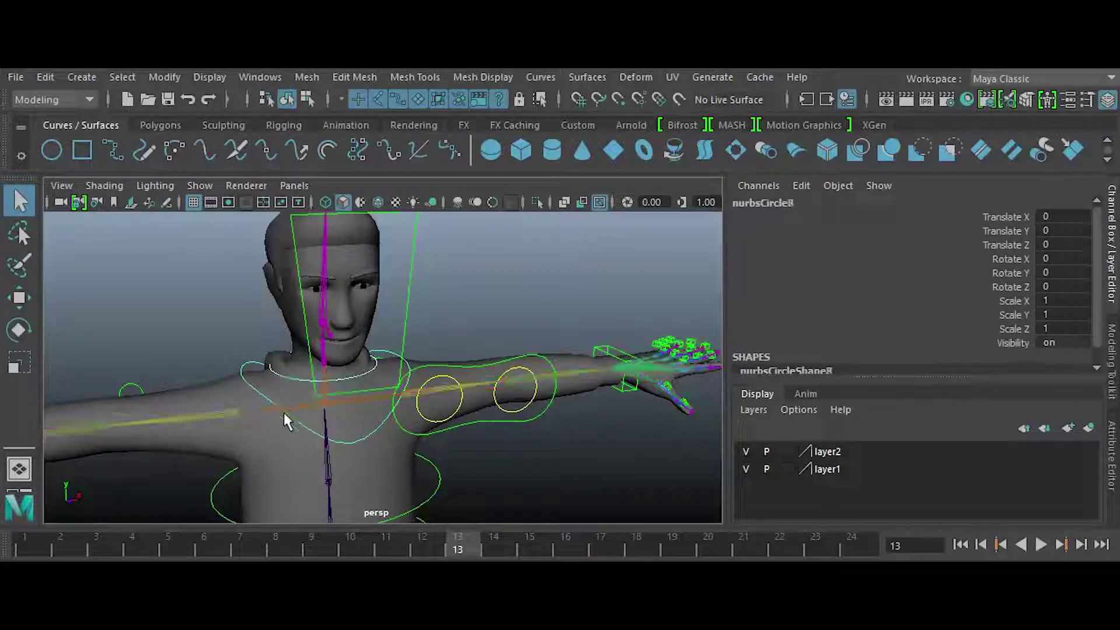
# Parent the rectangular head control curve4 in front of the face under the neck circle nurbsCircle8.
pyautogui.keyDown('alt'); pyautogui.moveTo(227, 419); pyautogui.dragTo(315, 408); pyautogui.keyUp('alt')
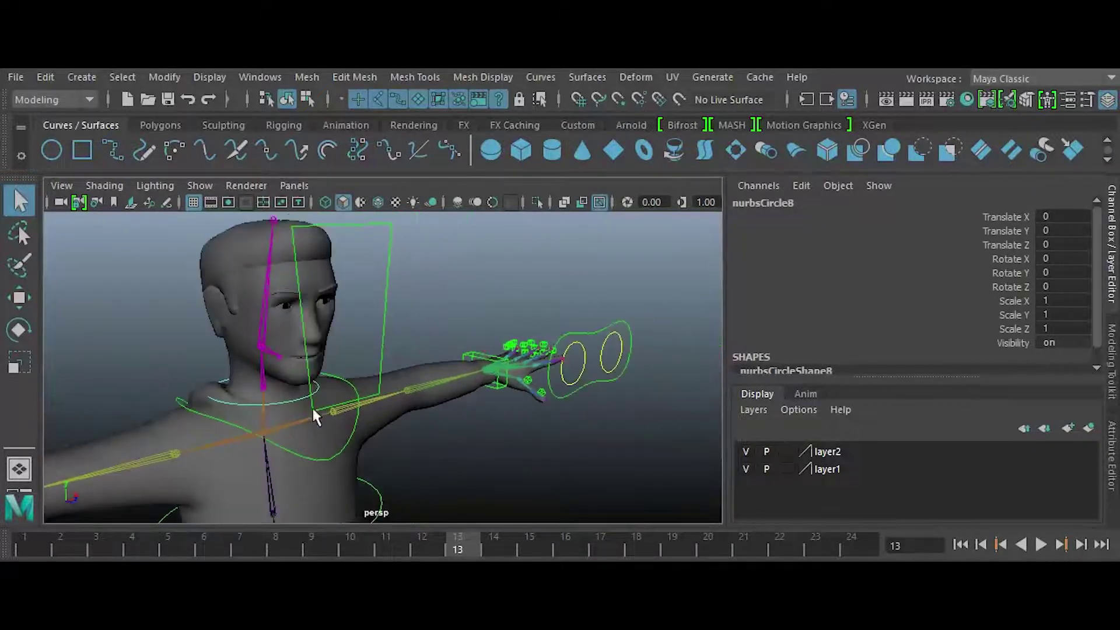
pyautogui.click(381, 306)
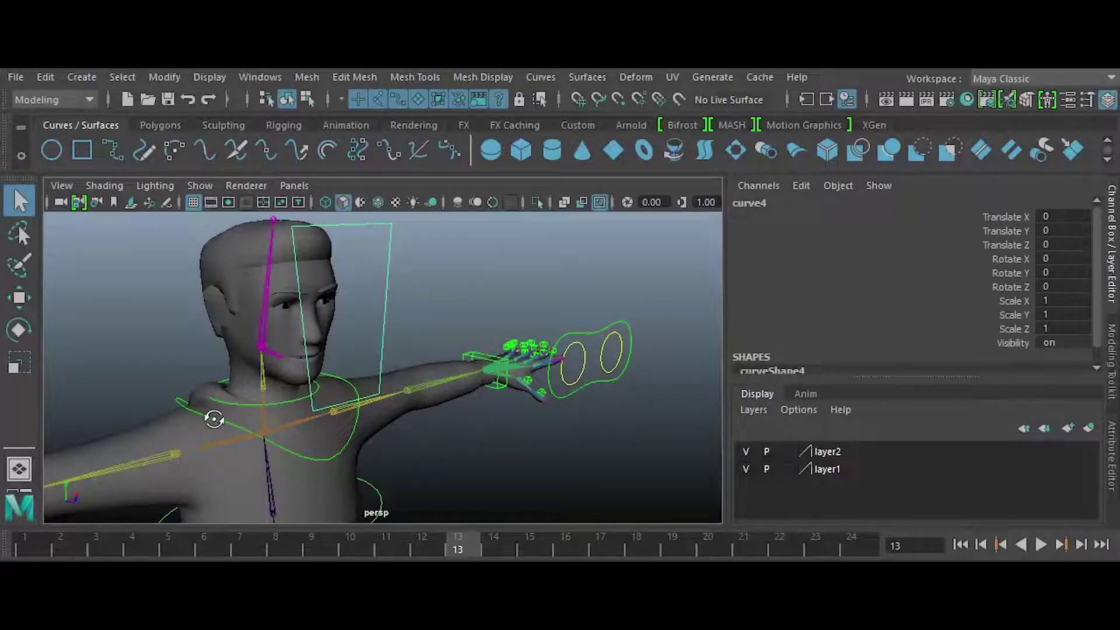
pyautogui.keyDown('alt'); pyautogui.moveTo(214, 419); pyautogui.dragTo(232, 416); pyautogui.keyUp('alt')
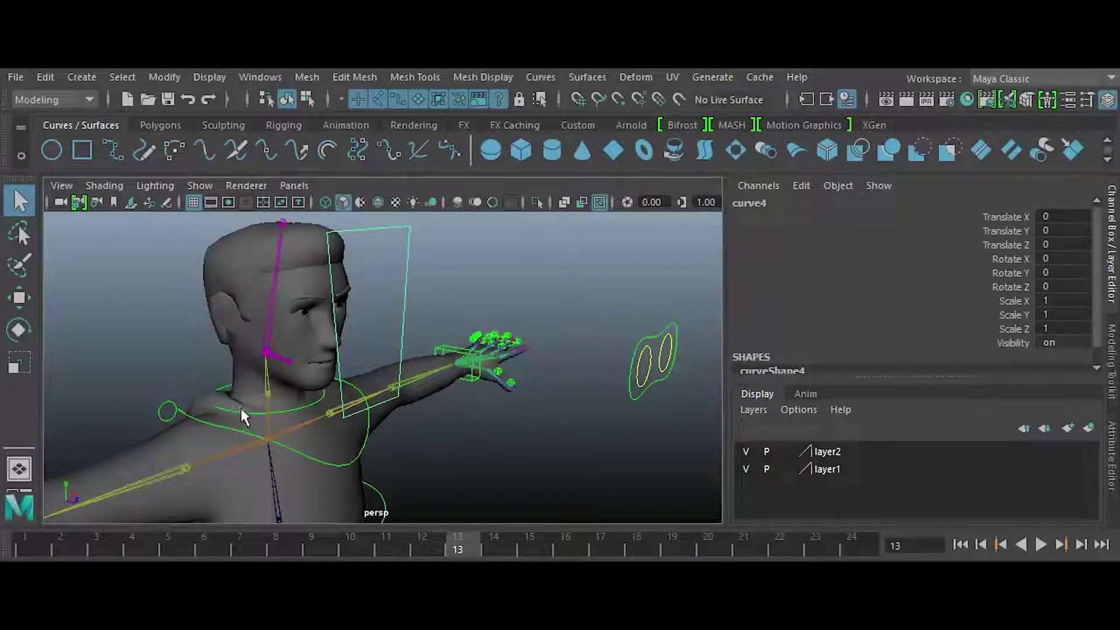
pyautogui.keyDown('shift'); pyautogui.click(253, 411); pyautogui.keyUp('shift')
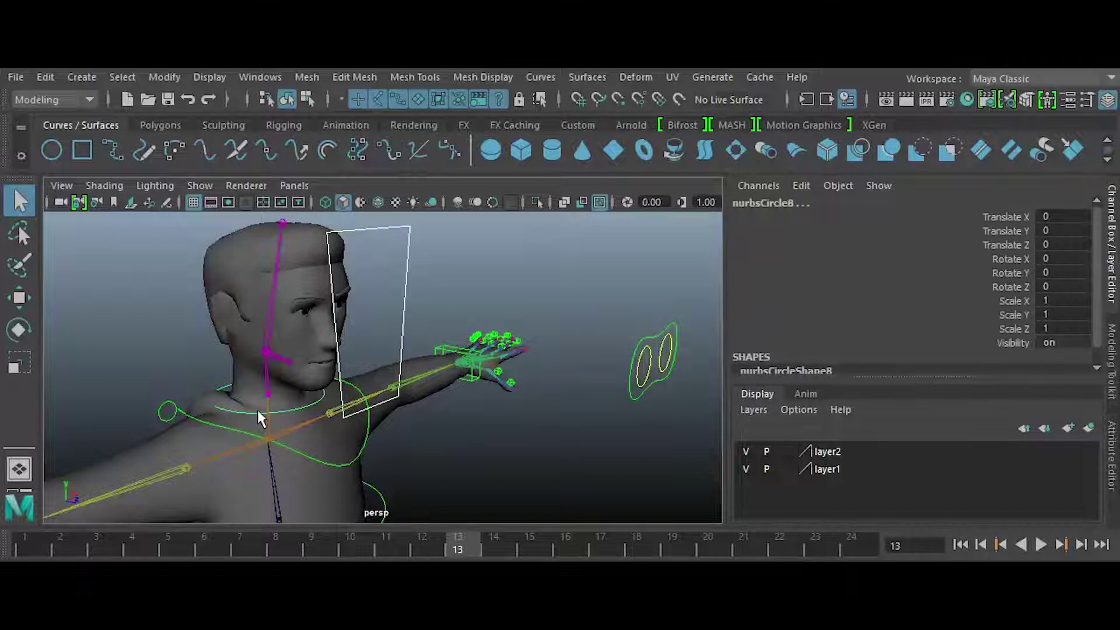
pyautogui.press('p')
# Parent the eye control nurbsCircle10 under the head control curve4.
pyautogui.click(631, 392)
pyautogui.scroll(-4, 515, 458)
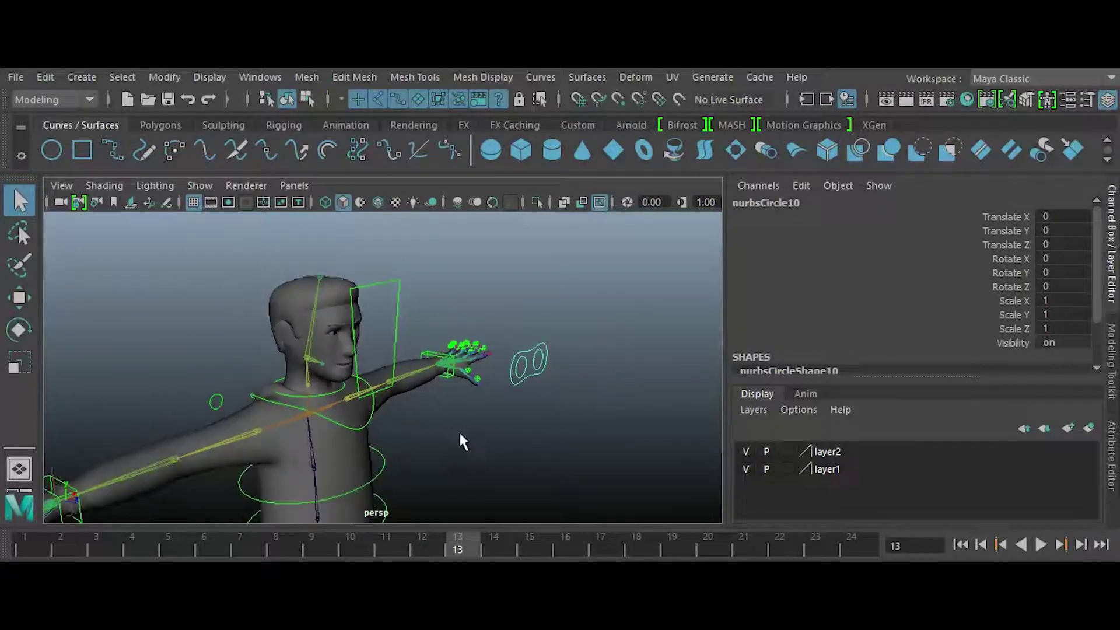
pyautogui.keyDown('shift'); pyautogui.click(397, 320); pyautogui.keyUp('shift')
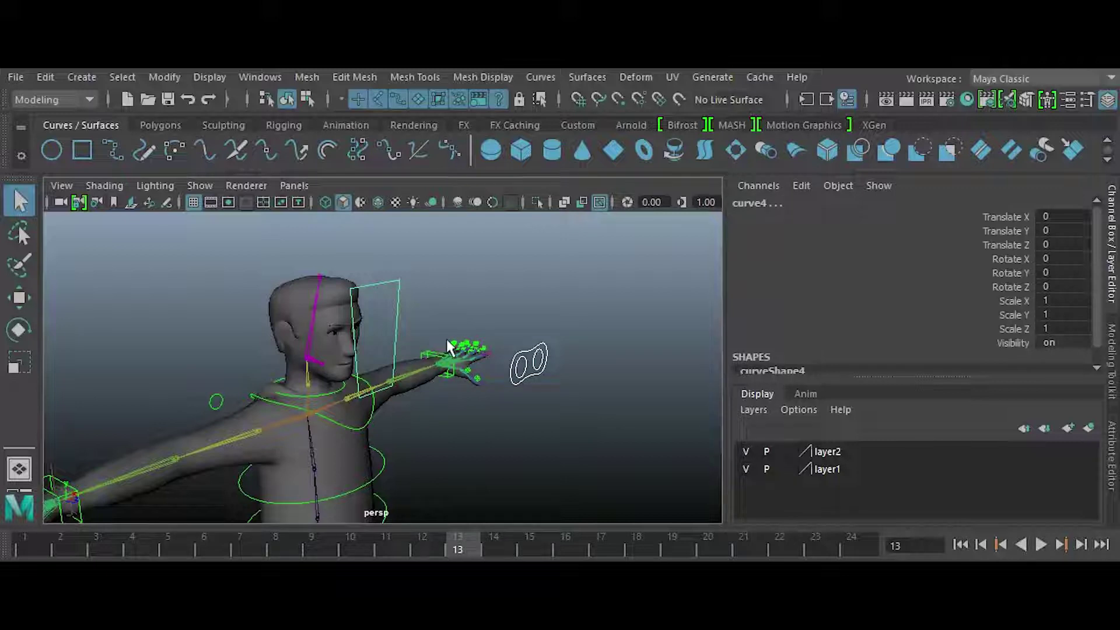
pyautogui.press('p')
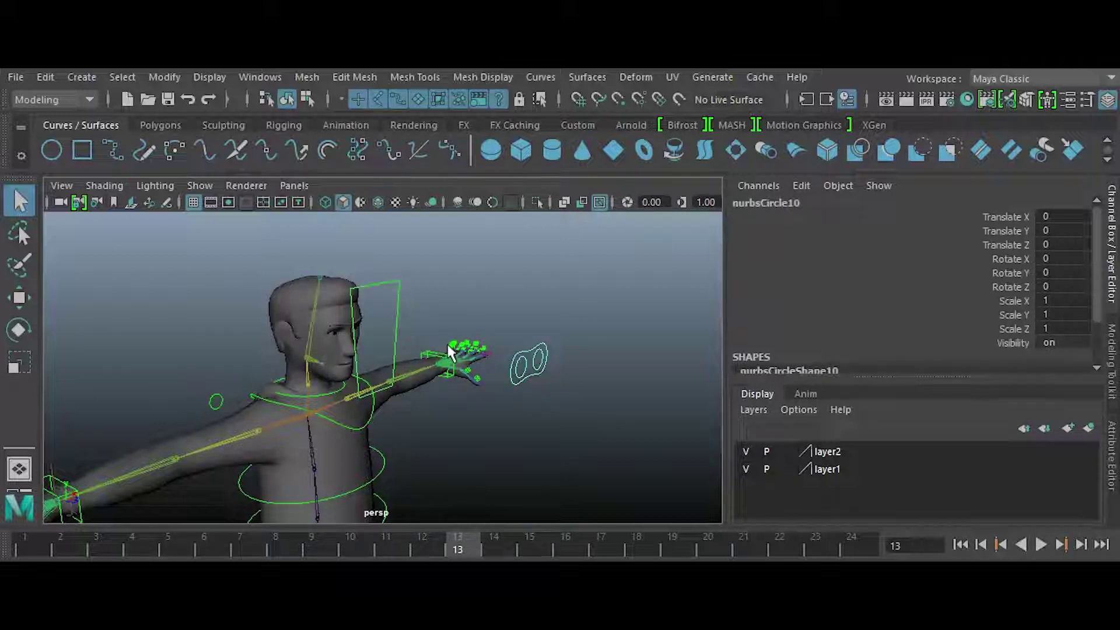
# Test-rotate the hip box control curve3 forward about X, and reset its Rotate X to 0.
pyautogui.keyDown('alt'); pyautogui.moveTo(451, 350); pyautogui.dragTo(383, 377); pyautogui.keyUp('alt')
pyautogui.click(383, 375)
pyautogui.press('e')
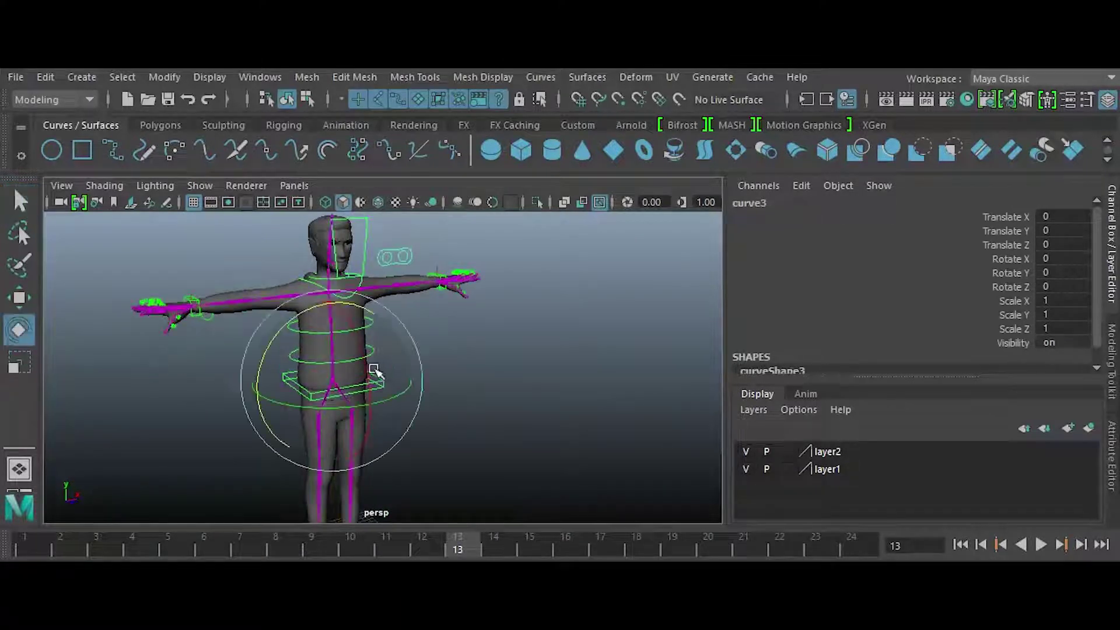
pyautogui.moveTo(354, 333); pyautogui.dragTo(357, 369)
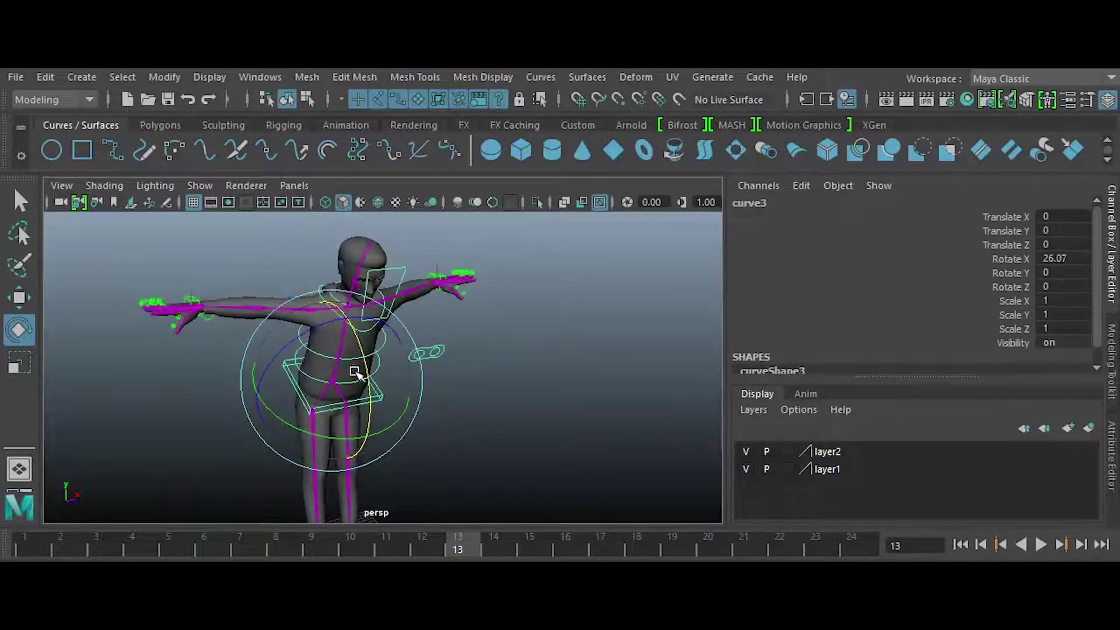
pyautogui.doubleClick(1072, 260)
pyautogui.write('0')
pyautogui.press('Return')
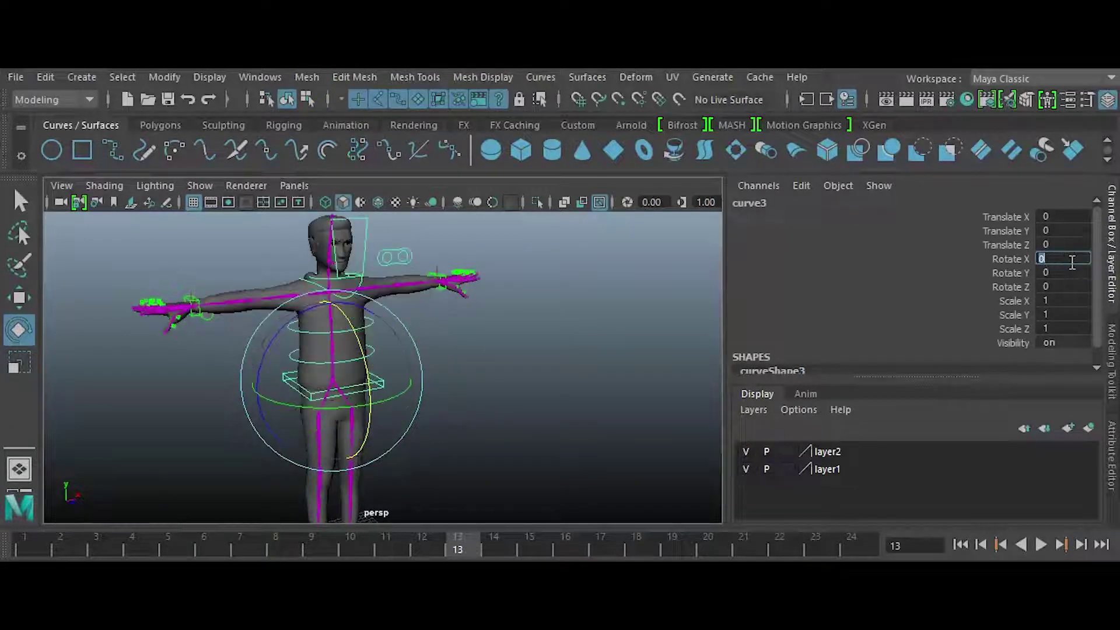
# Select the right wrist box control bugui_r_01 and place the Outliner window beside the character.
pyautogui.keyDown('alt'); pyautogui.moveTo(356, 500); pyautogui.dragTo(422, 409, button='middle'); pyautogui.keyUp('alt')
pyautogui.keyDown('alt'); pyautogui.moveTo(300, 425); pyautogui.dragTo(319, 428); pyautogui.keyUp('alt')
pyautogui.keyDown('alt'); pyautogui.moveTo(309, 410); pyautogui.dragTo(349, 488, button='middle'); pyautogui.keyUp('alt')
pyautogui.keyDown('alt'); pyautogui.moveTo(261, 452); pyautogui.dragTo(391, 393, button='right'); pyautogui.keyUp('alt')
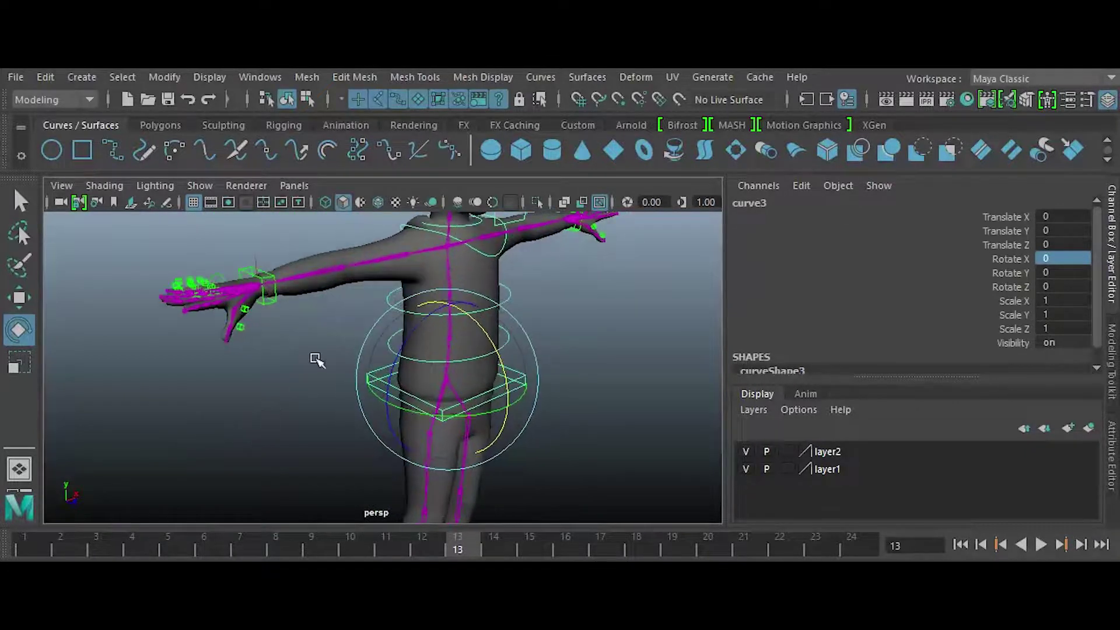
pyautogui.keyDown('alt'); pyautogui.moveTo(317, 360); pyautogui.dragTo(318, 426, button='middle'); pyautogui.keyUp('alt')
pyautogui.keyDown('alt'); pyautogui.moveTo(318, 426); pyautogui.dragTo(305, 387); pyautogui.keyUp('alt')
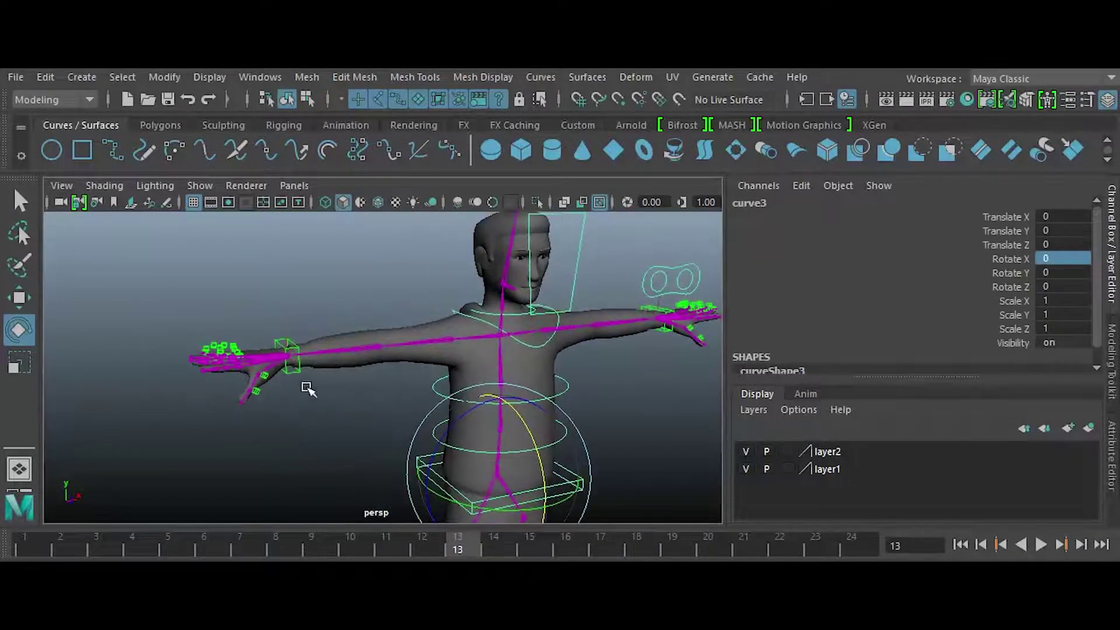
pyautogui.click(298, 370)
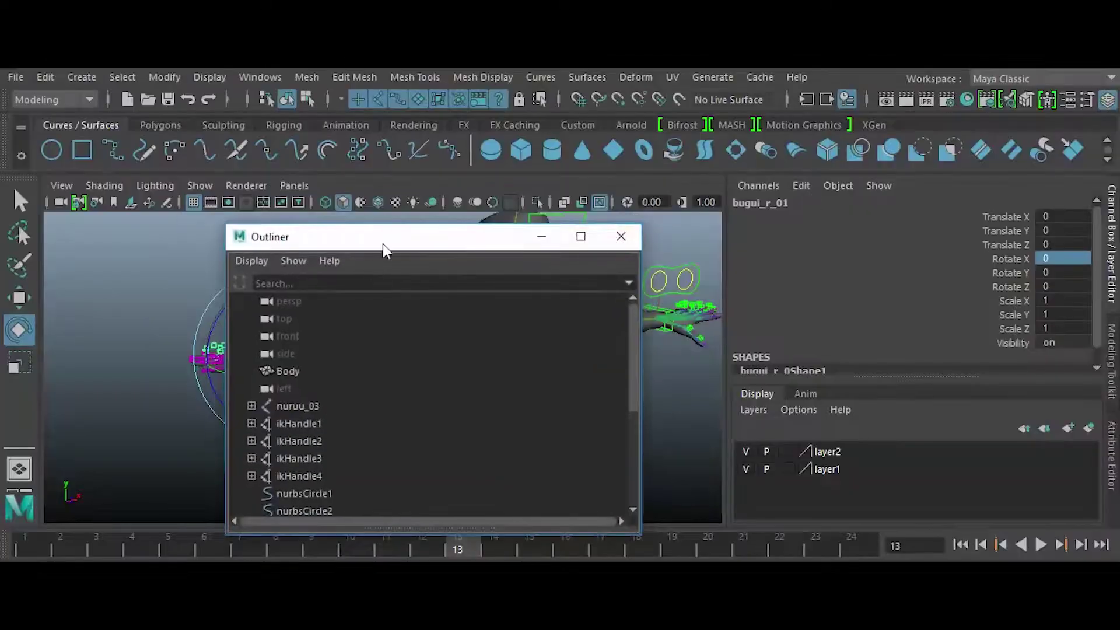
pyautogui.moveTo(383, 244); pyautogui.dragTo(875, 205)
pyautogui.keyDown('alt'); pyautogui.moveTo(464, 400); pyautogui.dragTo(427, 389, button='middle'); pyautogui.keyUp('alt')
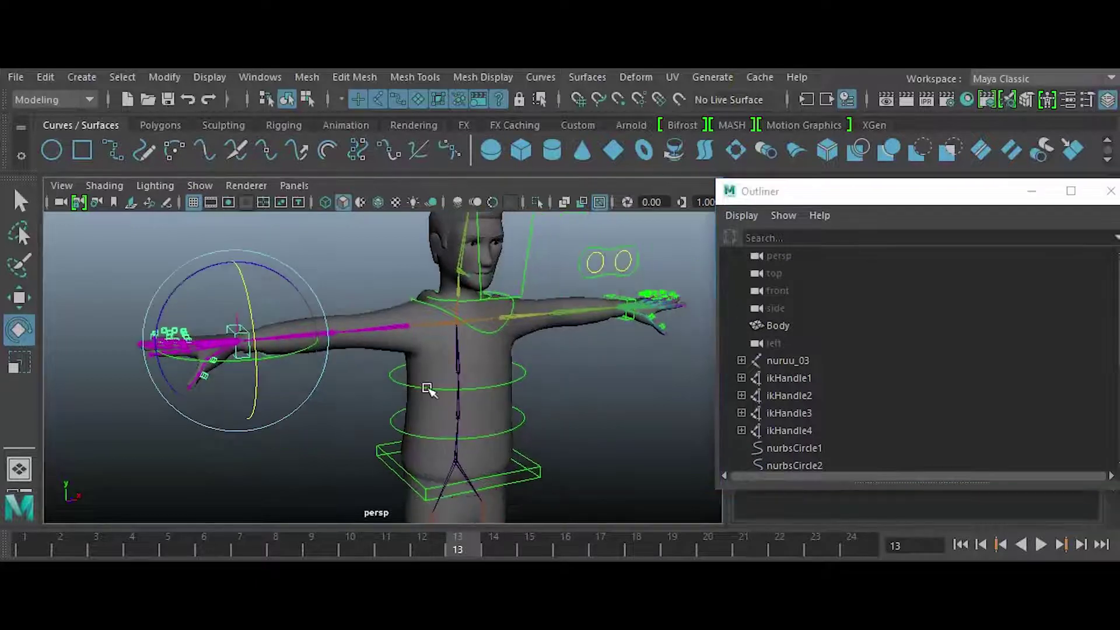
# Frame the right wrist control bugui_r_01 and put it in its own group.
pyautogui.press('f')
pyautogui.press('f')
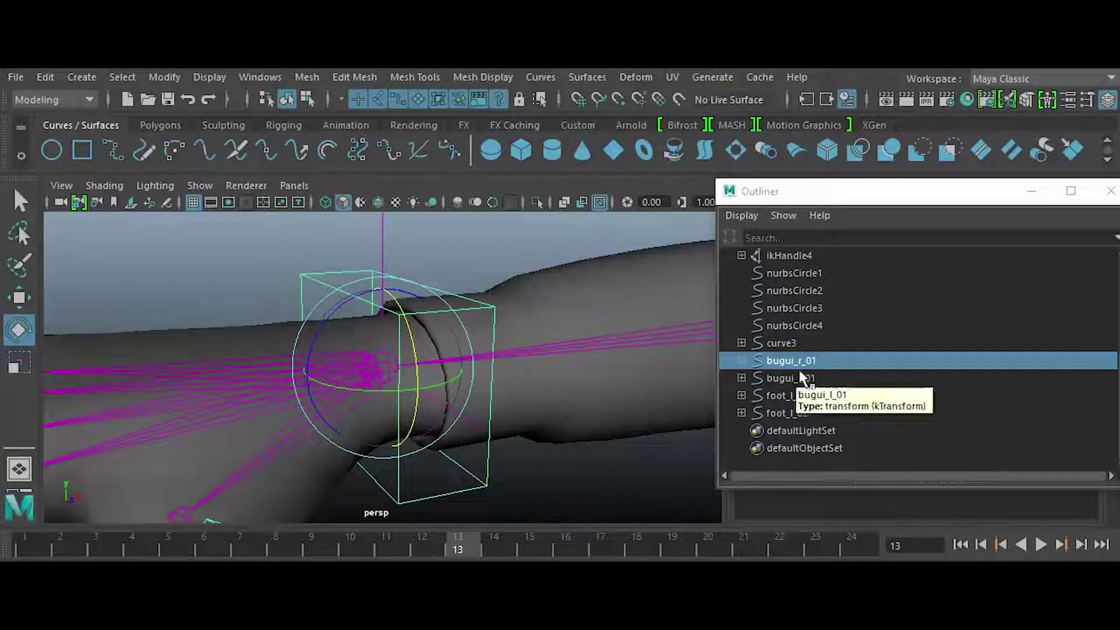
pyautogui.hotkey('ctrl', 'g')
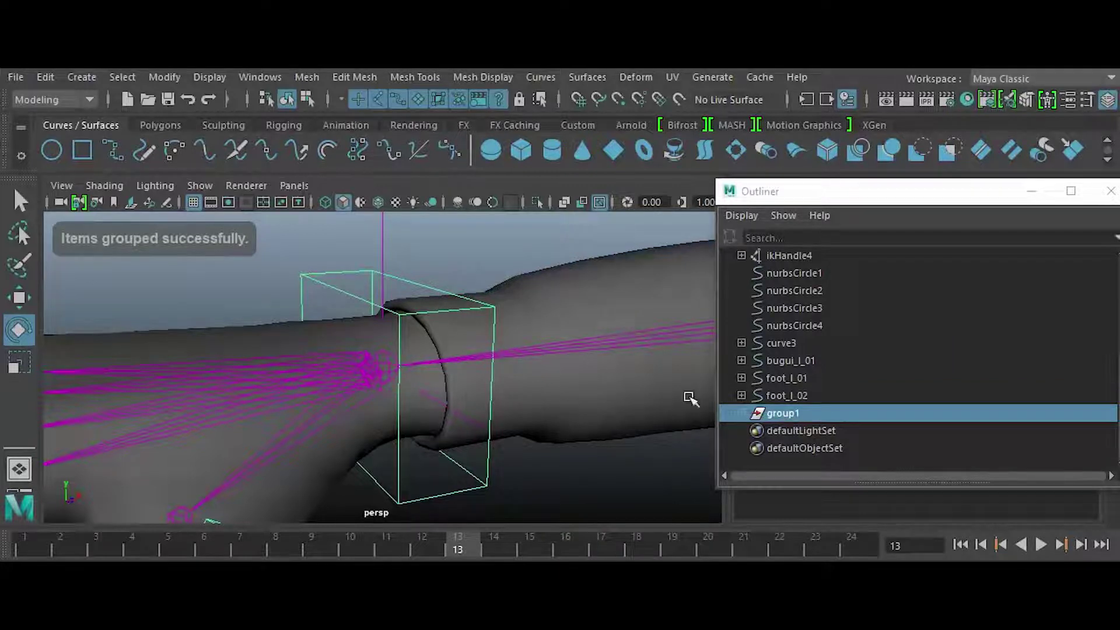
# Rename the group containing bugui_r_01 to bugui_r_GRP, basing the name on the wrist control's name.
pyautogui.scroll(-5, 553, 354)
pyautogui.keyDown('alt'); pyautogui.moveTo(576, 403); pyautogui.dragTo(482, 407, button='middle'); pyautogui.keyUp('alt')
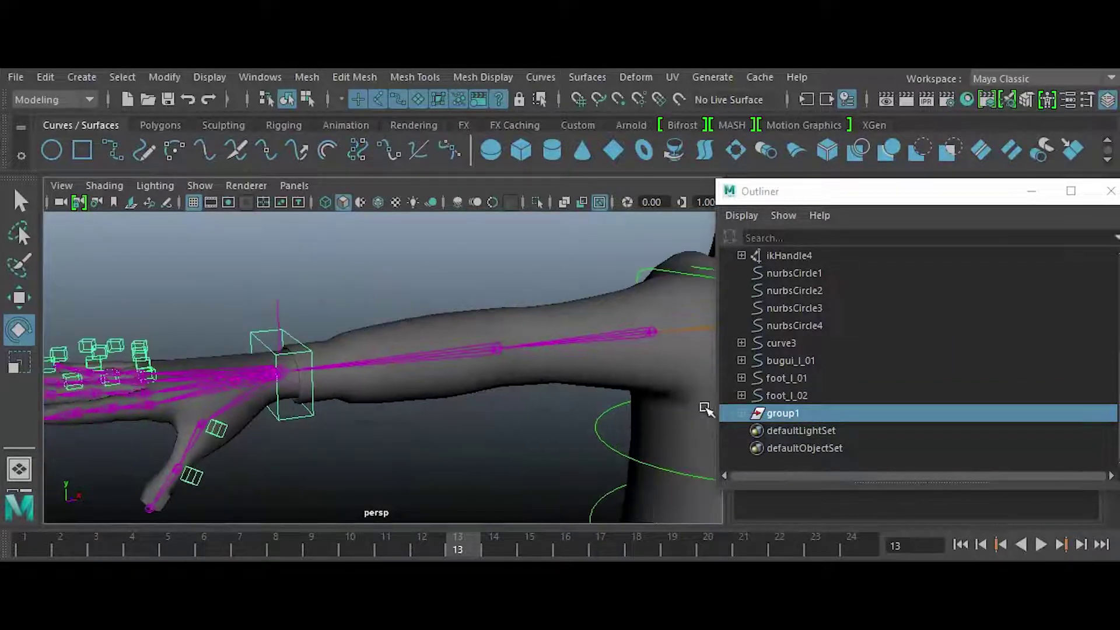
pyautogui.doubleClick(756, 416)
pyautogui.press('Return')
pyautogui.click(741, 413)
pyautogui.click(799, 433)
pyautogui.doubleClick(799, 433)
pyautogui.hotkey('ctrl', 'c')
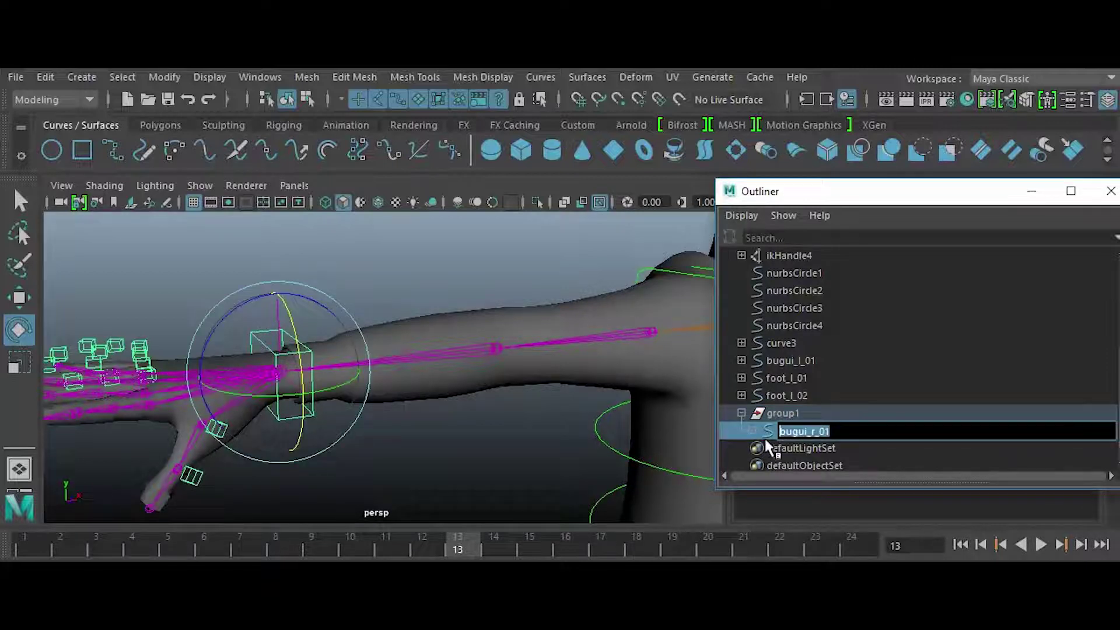
pyautogui.click(782, 415)
pyautogui.doubleClick(782, 415)
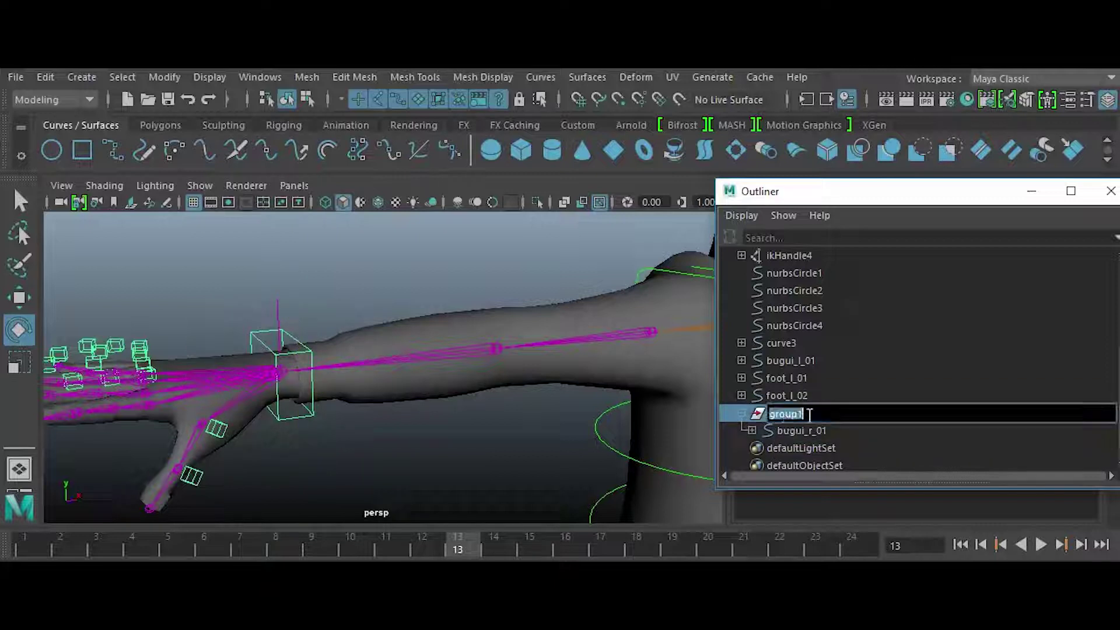
pyautogui.hotkey('ctrl', 'v')
pyautogui.moveTo(807, 414); pyautogui.dragTo(854, 413)
pyautogui.write('G')
pyautogui.press('Return')
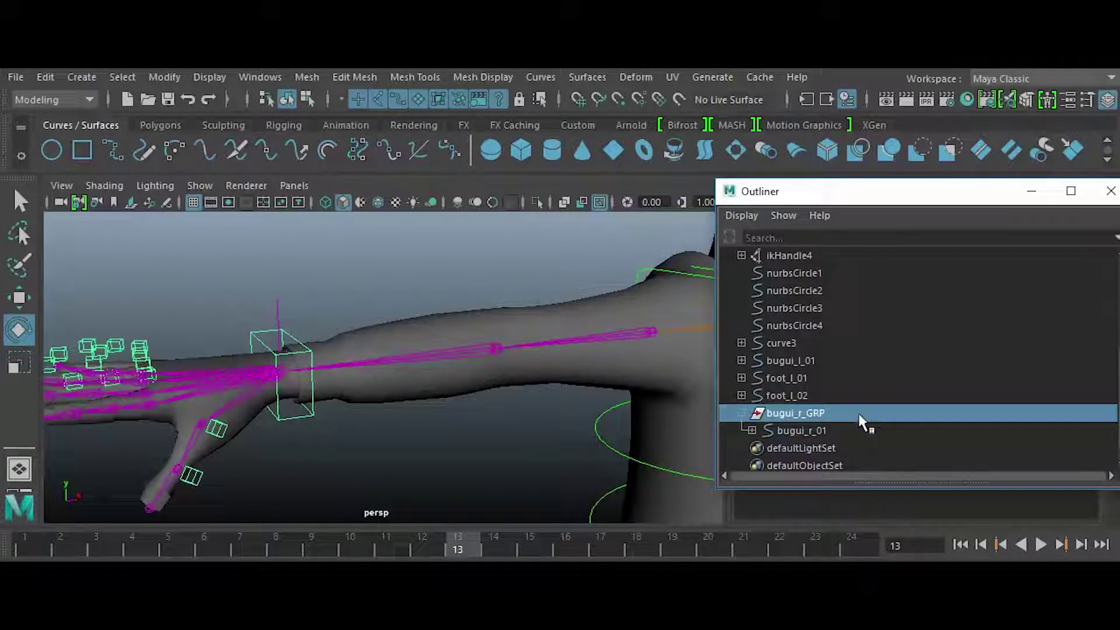
# Group the left wrist control bugui_l_01 and rename the group to bugui_l_GRP.
pyautogui.click(785, 360)
pyautogui.hotkey('ctrl', 'g')
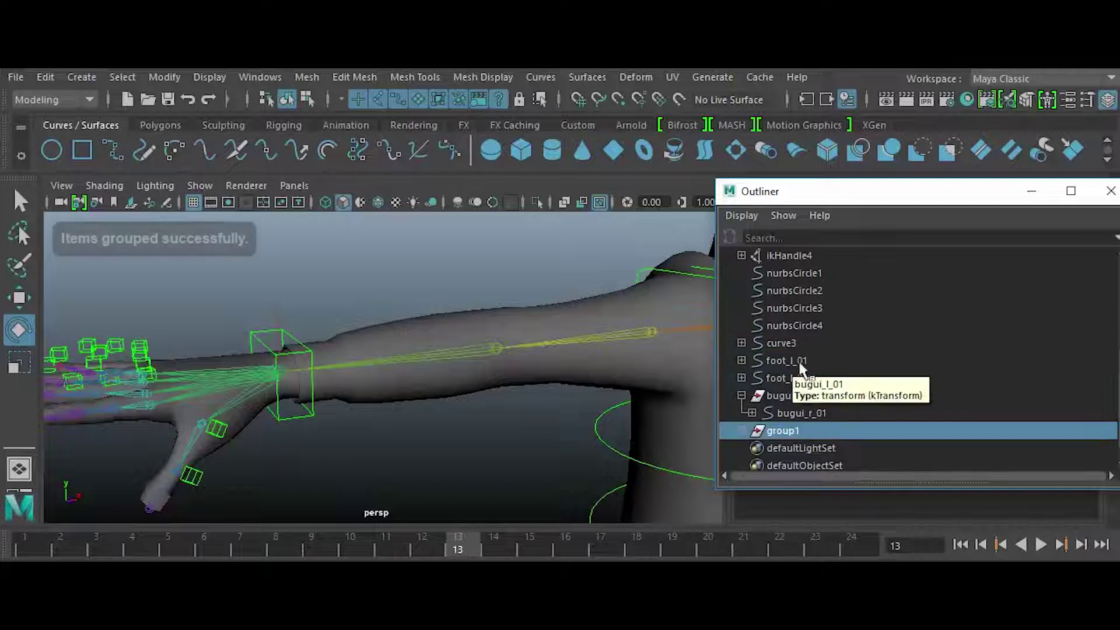
pyautogui.click(742, 431)
pyautogui.doubleClick(803, 448)
pyautogui.hotkey('ctrl', 'c')
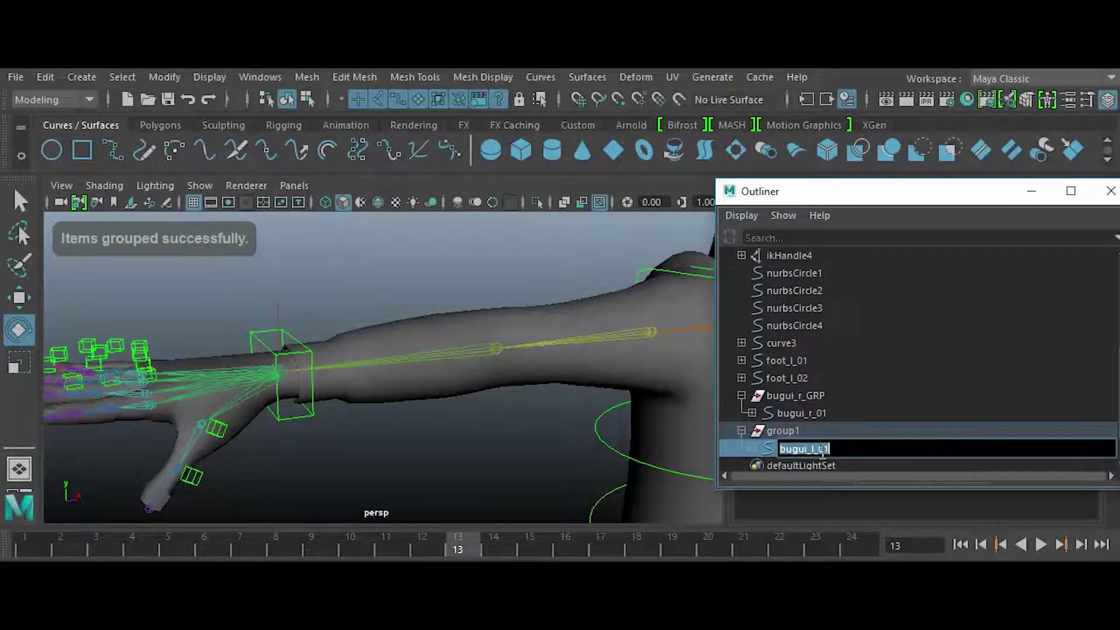
pyautogui.doubleClick(792, 432)
pyautogui.hotkey('ctrl', 'v')
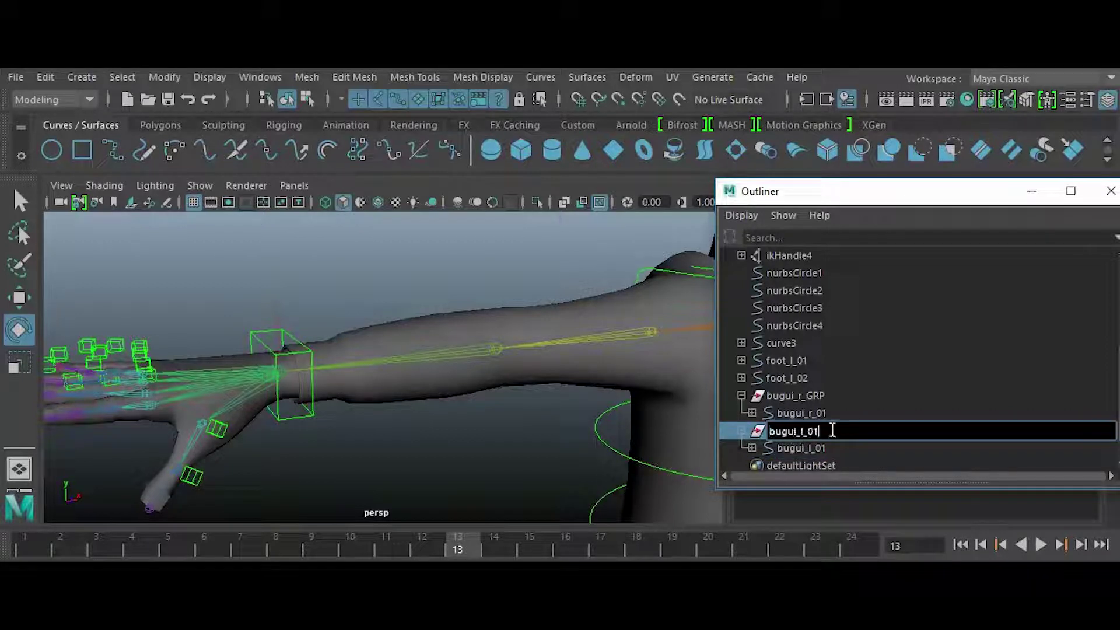
pyautogui.press('BackSpace')
pyautogui.press('BackSpace')
pyautogui.write('GRP')
pyautogui.click(758, 433)
# Parent-constrain the right wrist group bugui_r_GRP to the chest control curve with Maintain offset enabled and all axes constrained.
pyautogui.scroll(-3, 455, 368)
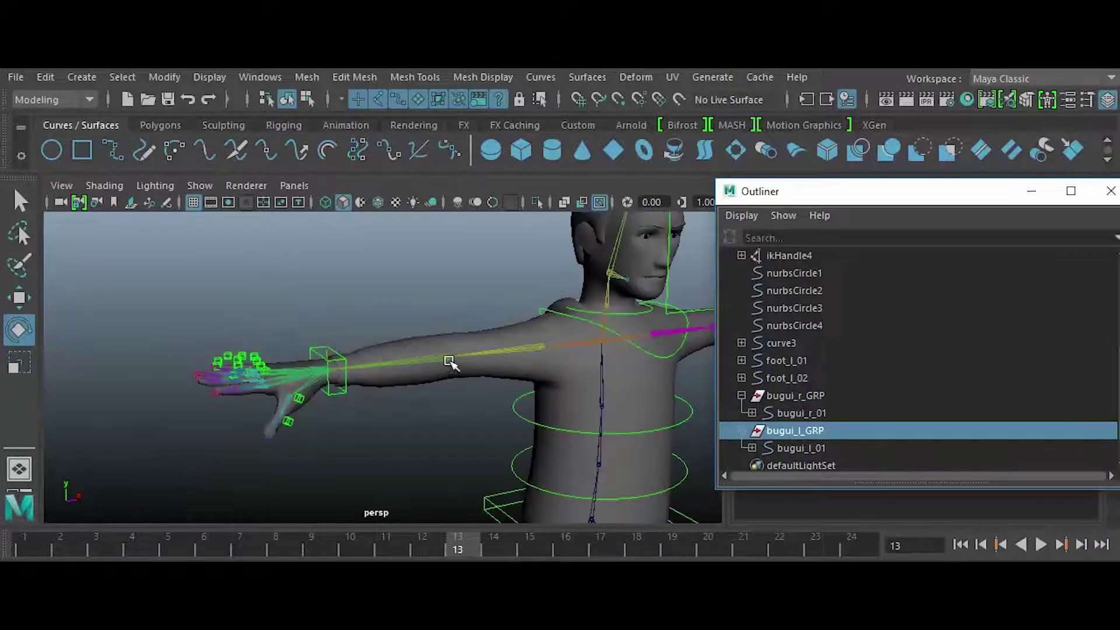
pyautogui.keyDown('alt'); pyautogui.moveTo(498, 414); pyautogui.dragTo(465, 412); pyautogui.keyUp('alt')
pyautogui.keyDown('alt'); pyautogui.moveTo(476, 410); pyautogui.dragTo(387, 408, button='middle'); pyautogui.keyUp('alt')
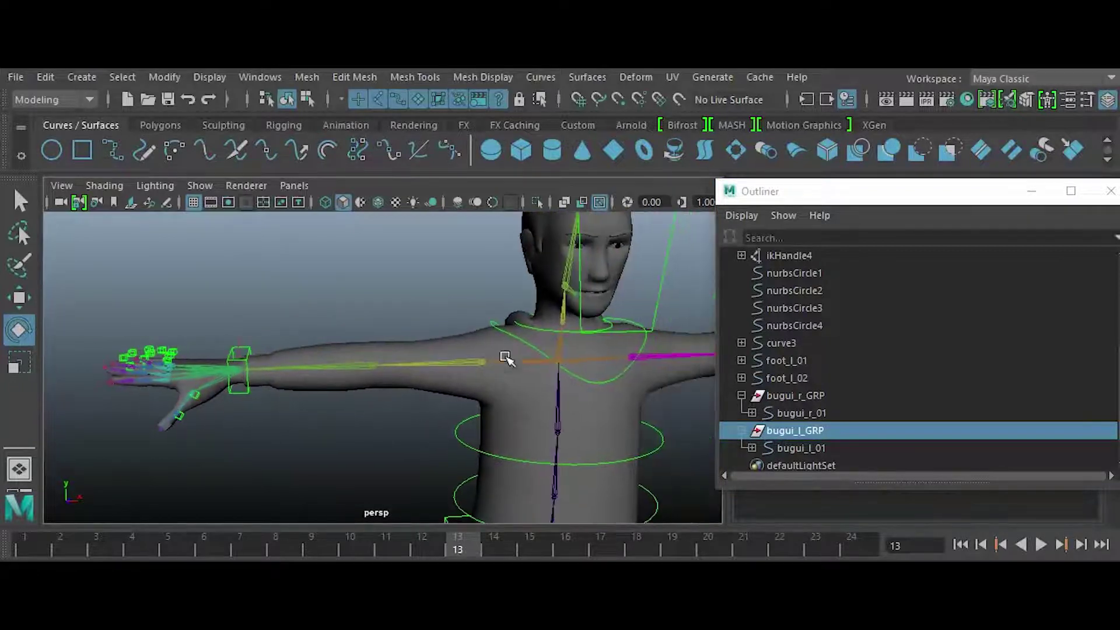
pyautogui.click(524, 358)
pyautogui.press('q')
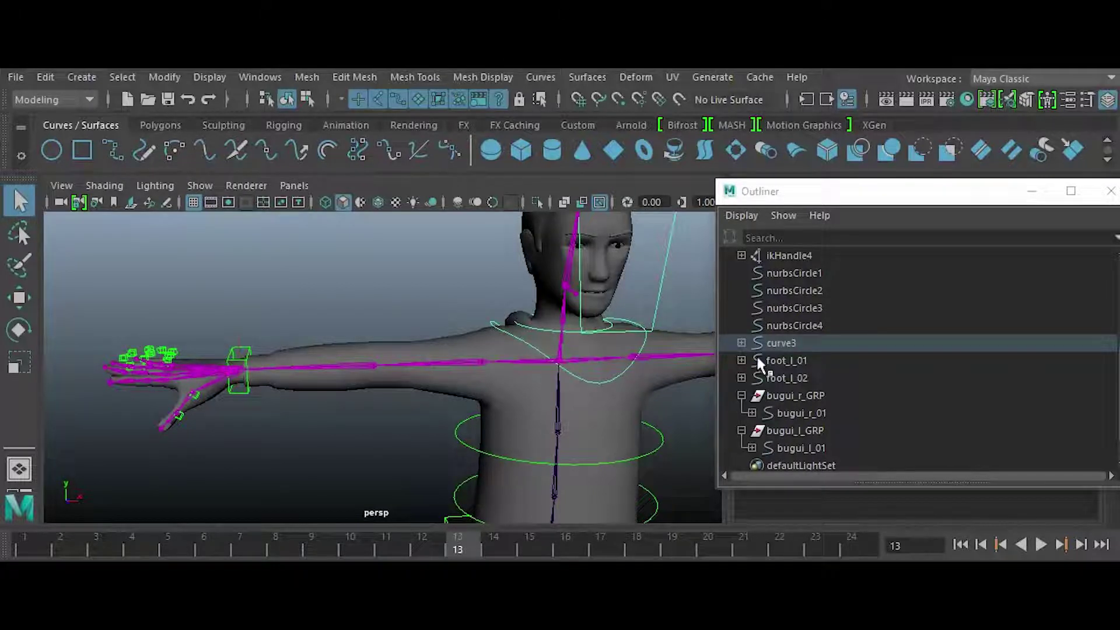
pyautogui.click(741, 396)
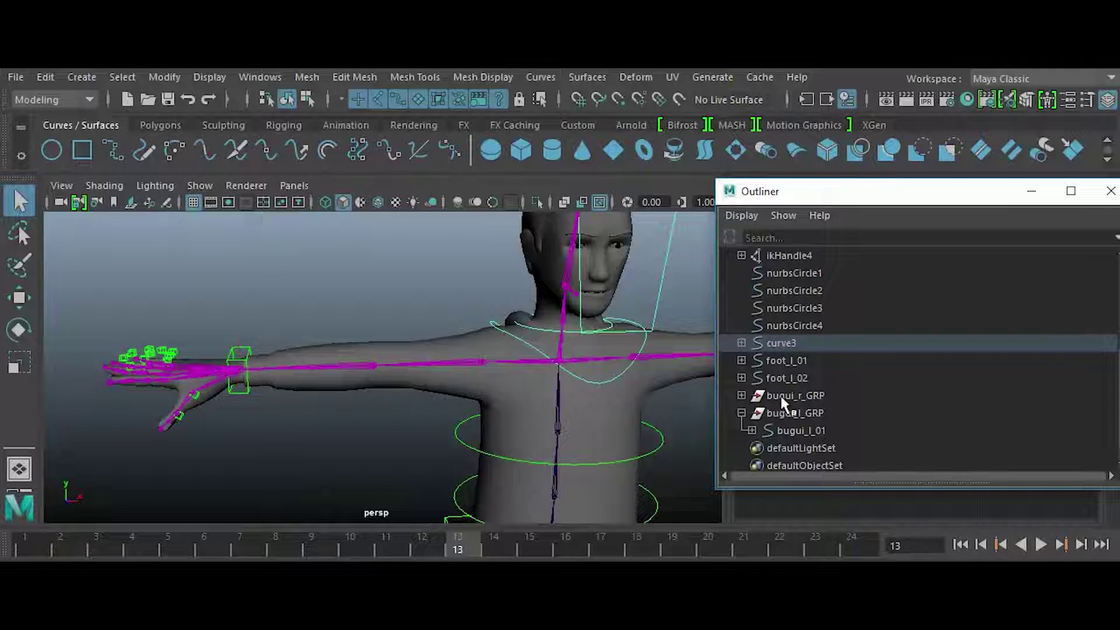
pyautogui.click(779, 395)
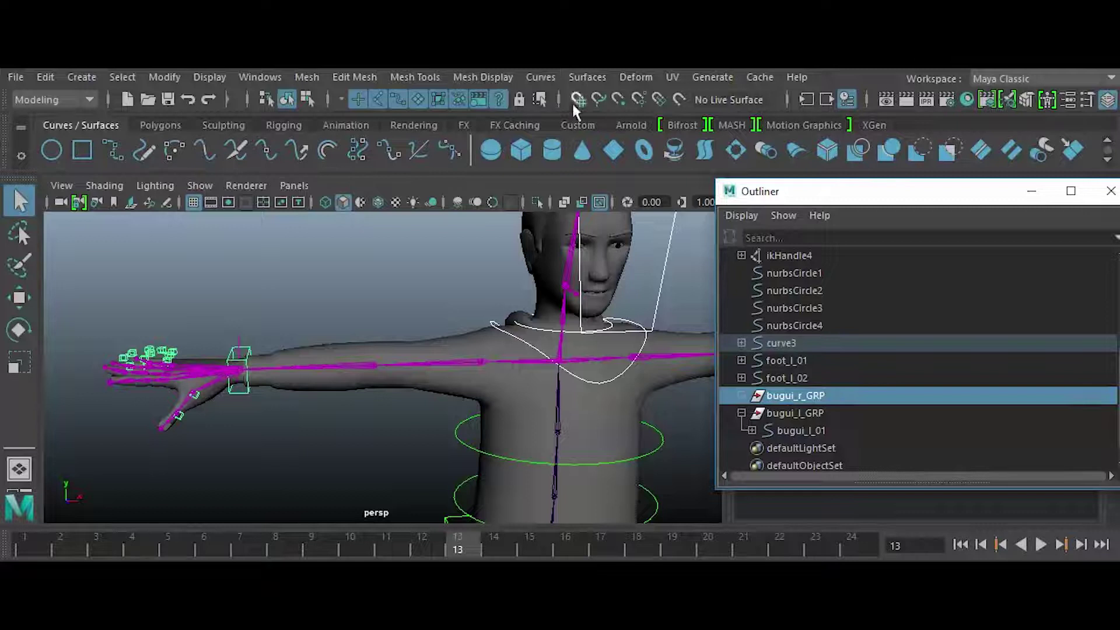
pyautogui.click(89, 101)
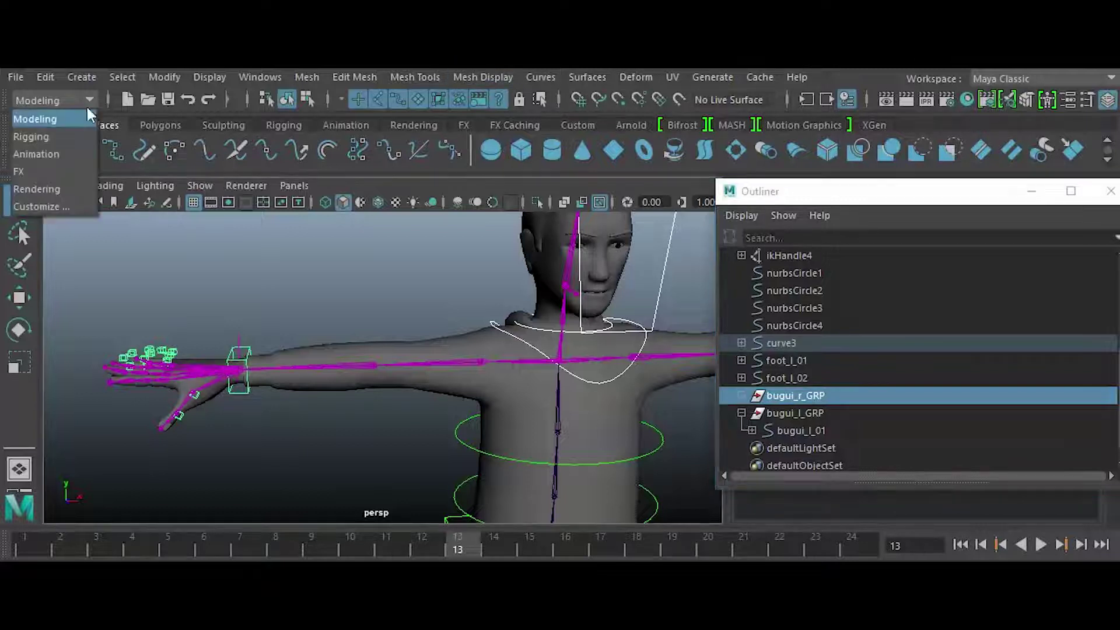
pyautogui.click(67, 154)
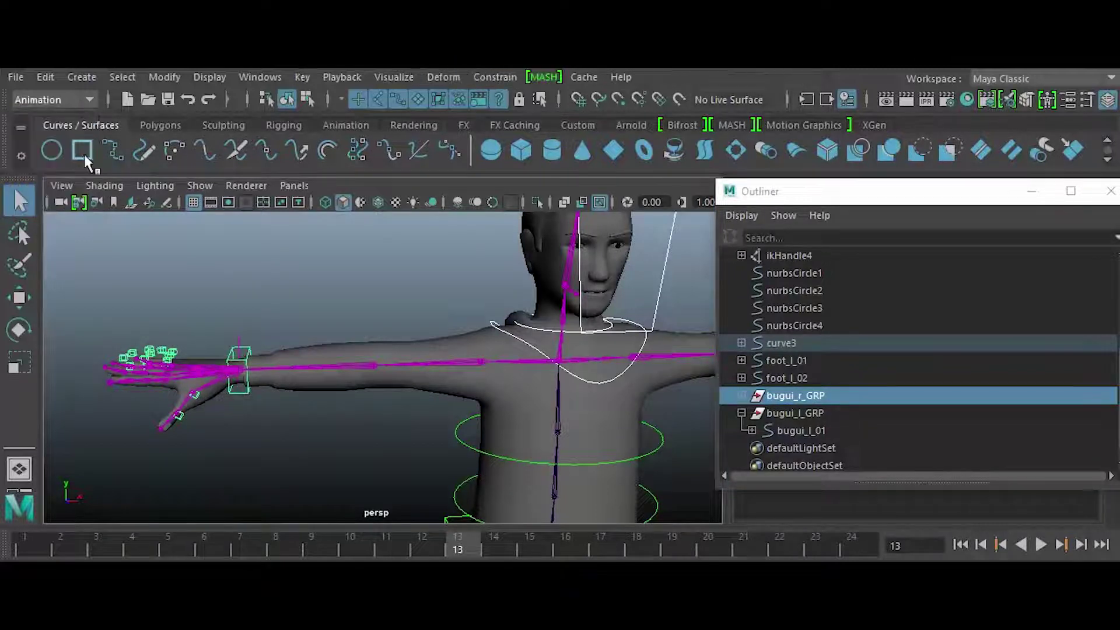
pyautogui.click(490, 76)
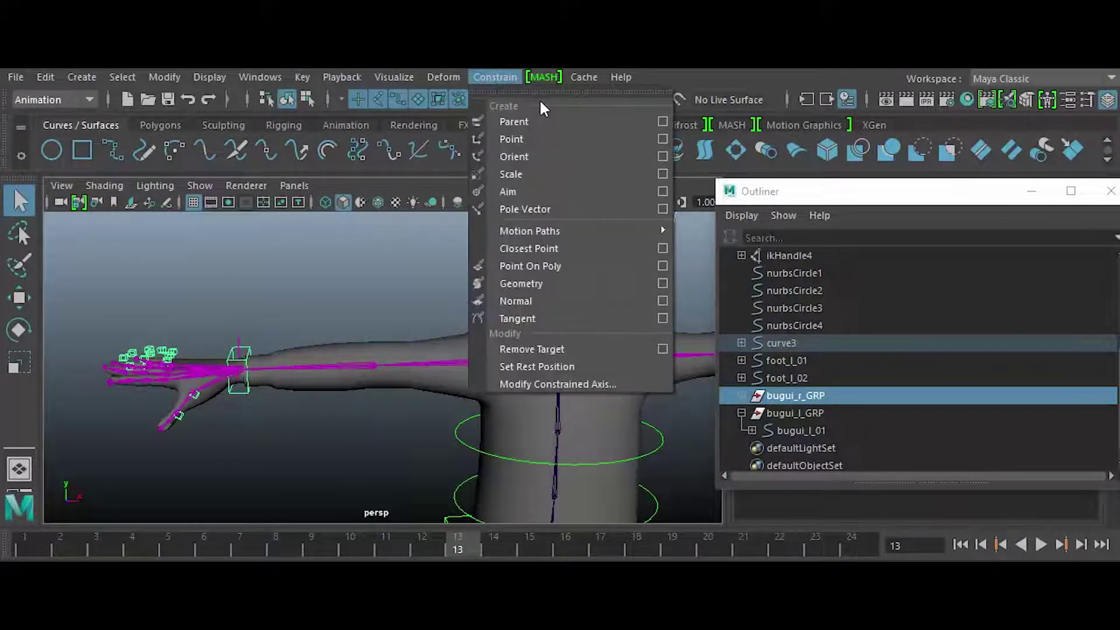
pyautogui.click(662, 122)
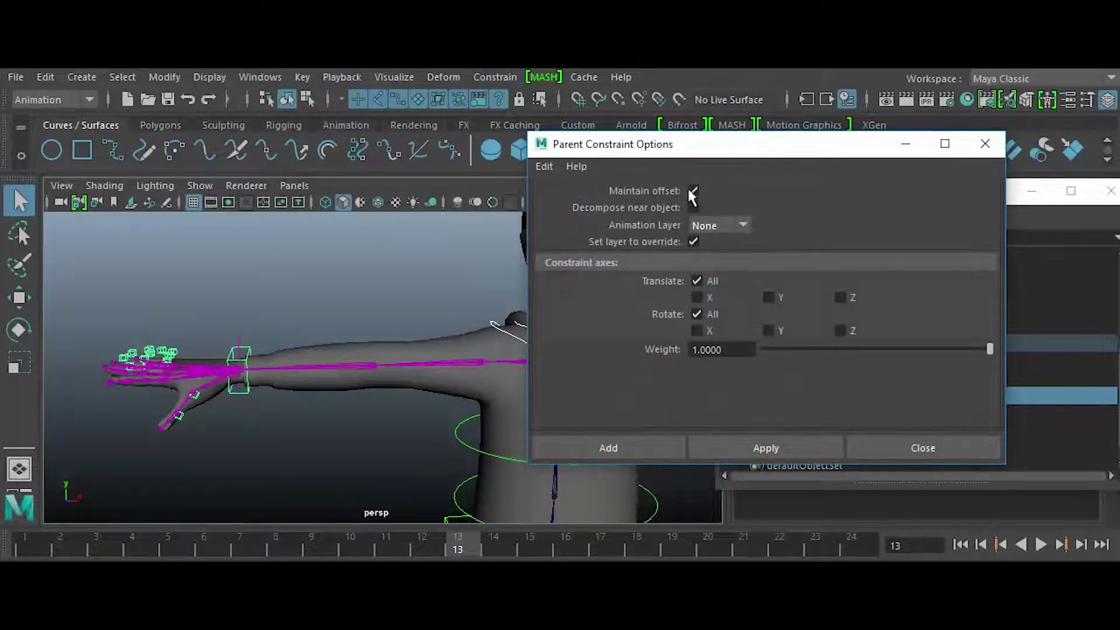
pyautogui.click(765, 448)
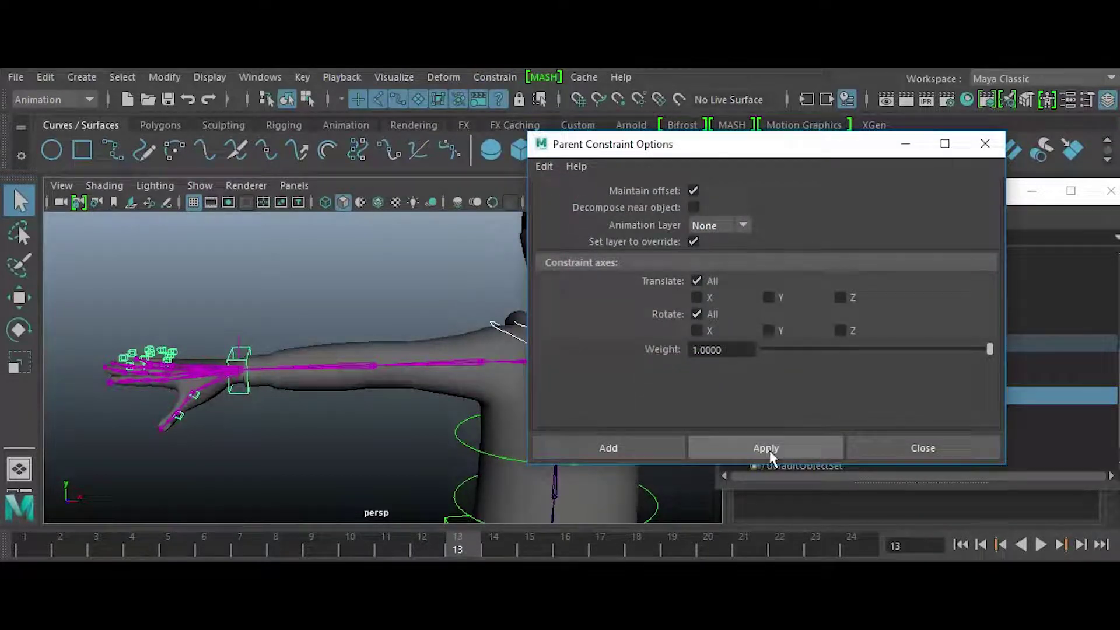
pyautogui.click(910, 450)
# Apply a parent constraint from the chest control curve to the left wrist group bugui_l_GRP.
pyautogui.keyDown('alt'); pyautogui.moveTo(650, 432); pyautogui.dragTo(496, 425); pyautogui.keyUp('alt')
pyautogui.click(364, 398)
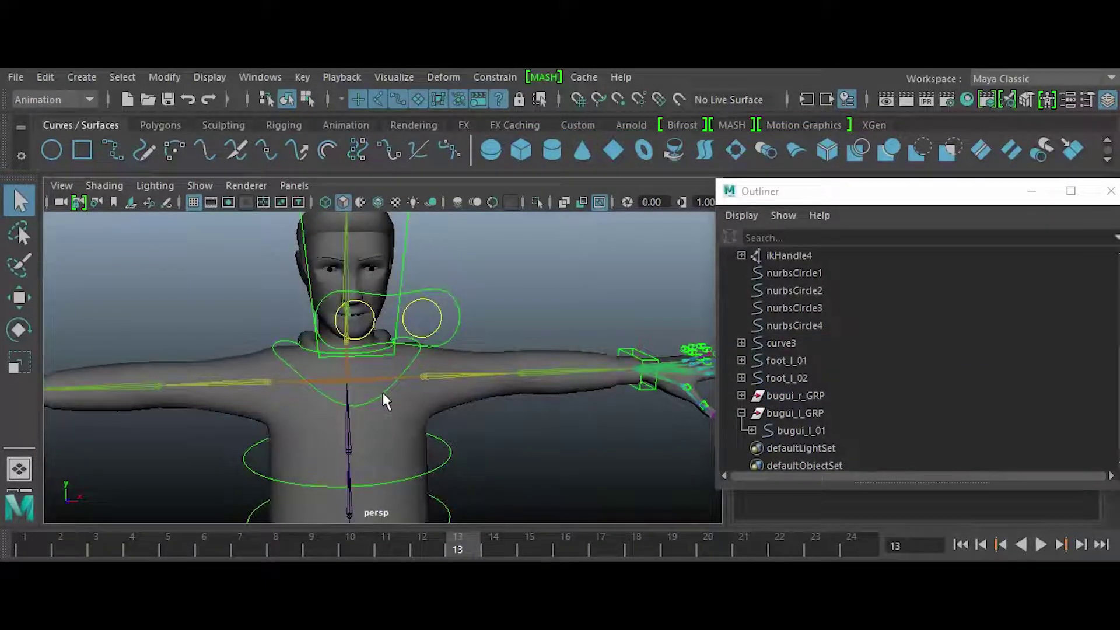
pyautogui.click(383, 396)
pyautogui.keyDown('alt'); pyautogui.moveTo(618, 449); pyautogui.dragTo(455, 446); pyautogui.keyUp('alt')
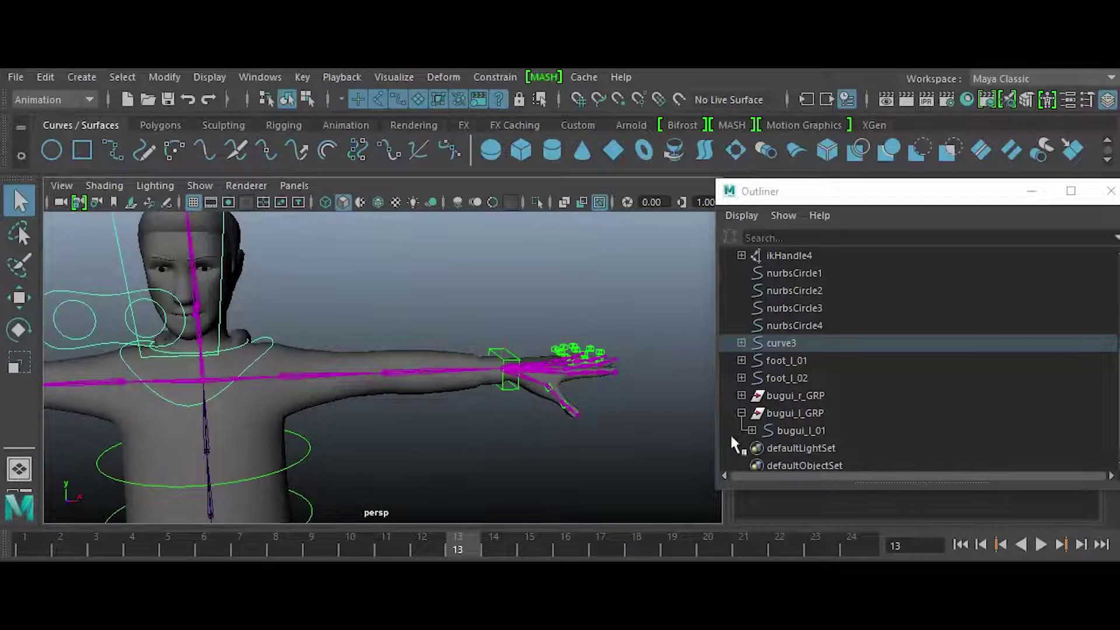
pyautogui.click(788, 411)
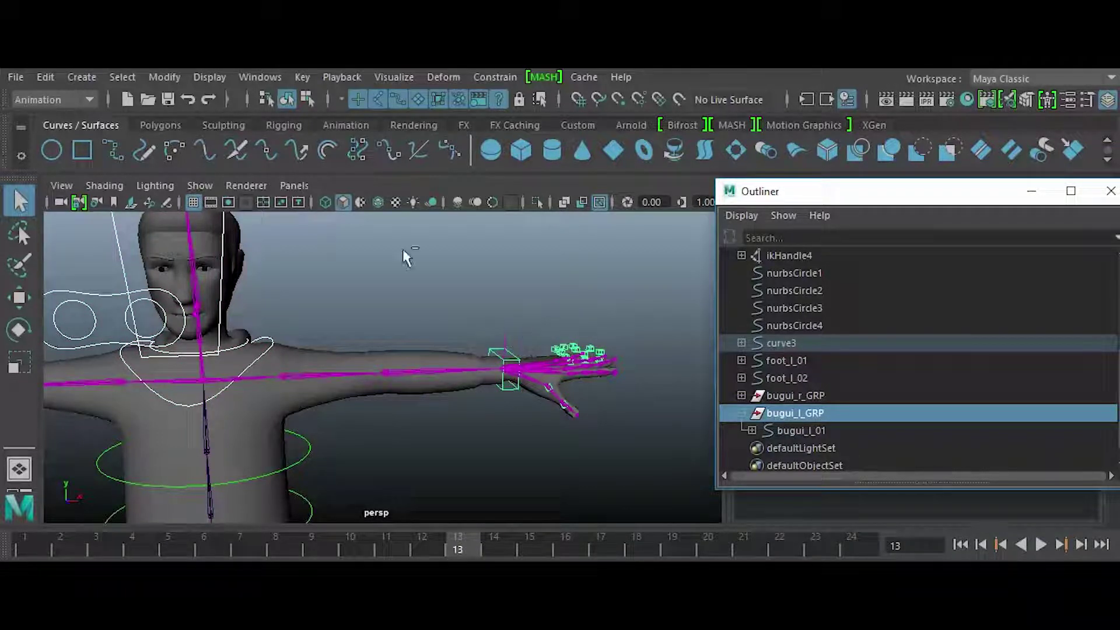
pyautogui.click(495, 77)
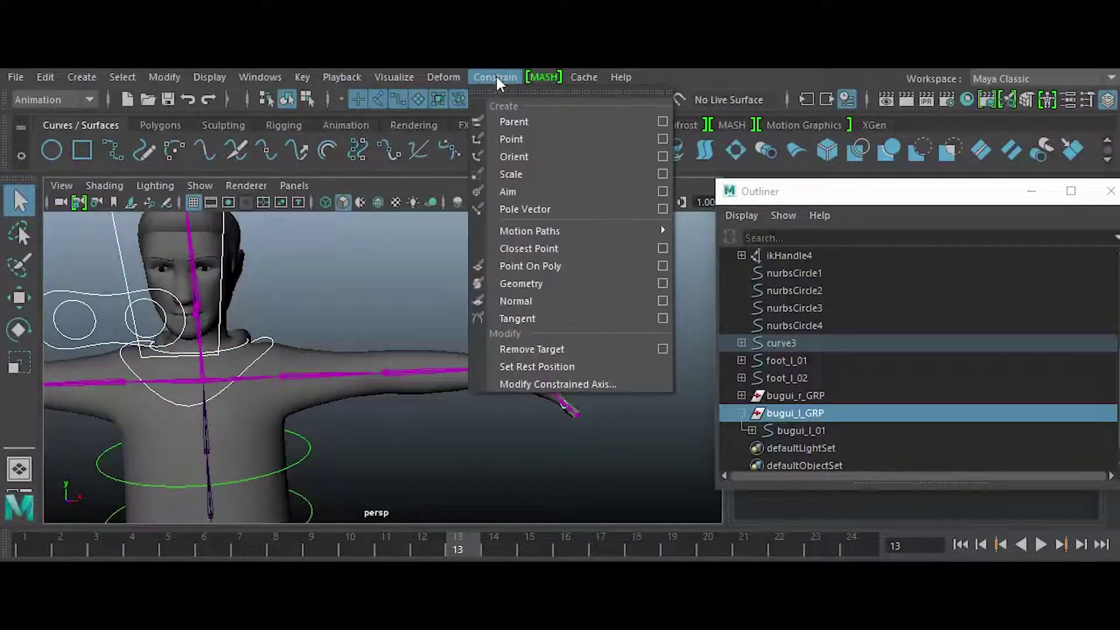
pyautogui.click(546, 119)
# Rotate the hip control curve3 forward about 35 degrees in X to test whether the wrist controls follow the body.
pyautogui.scroll(-5, 579, 397)
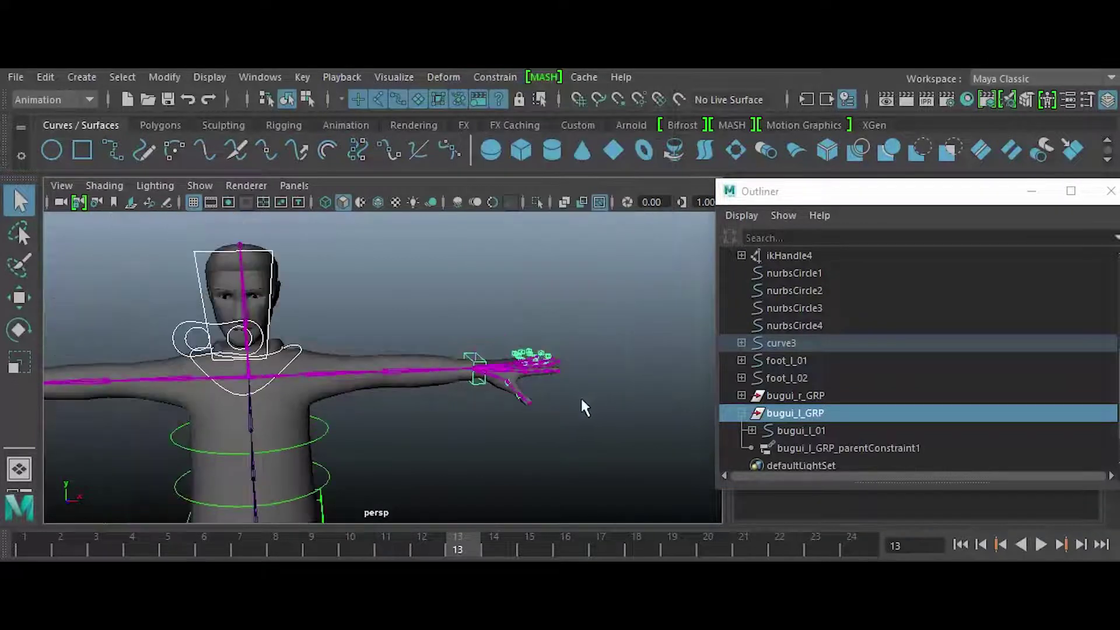
pyautogui.click(386, 404)
pyautogui.scroll(4, 357, 433)
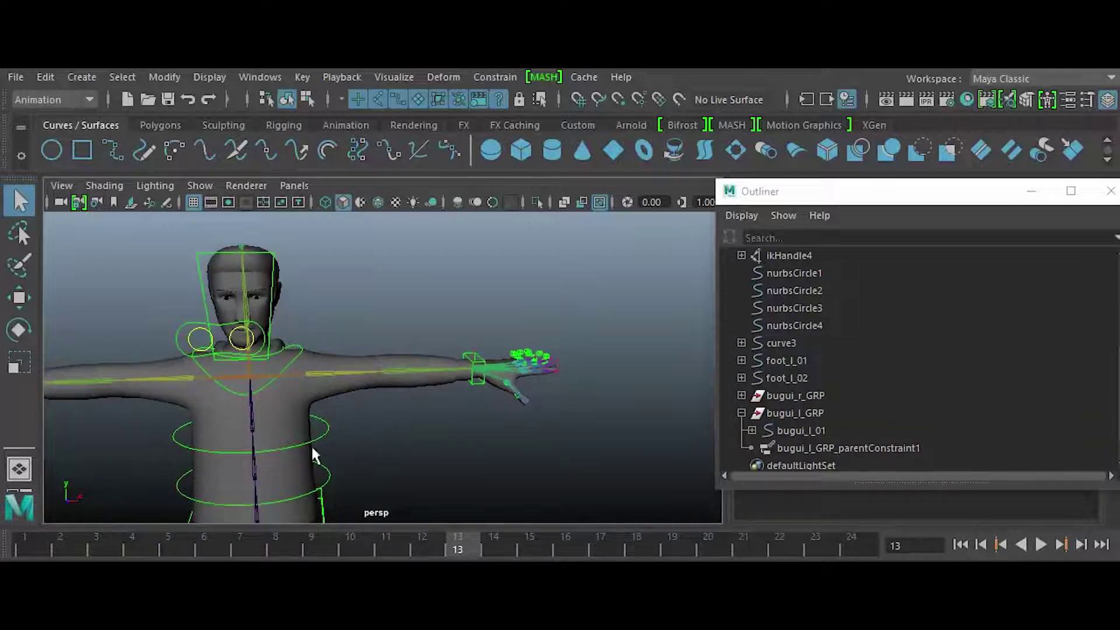
pyautogui.press('f')
pyautogui.scroll(3, 362, 437)
pyautogui.click(347, 467)
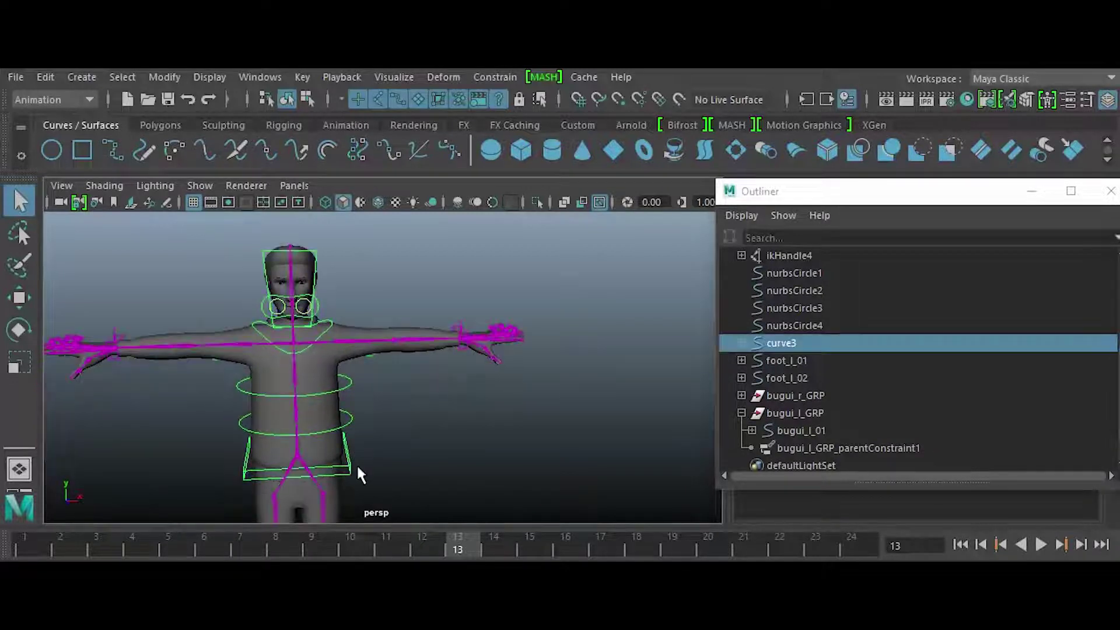
pyautogui.press('e')
pyautogui.moveTo(297, 411); pyautogui.dragTo(298, 464)
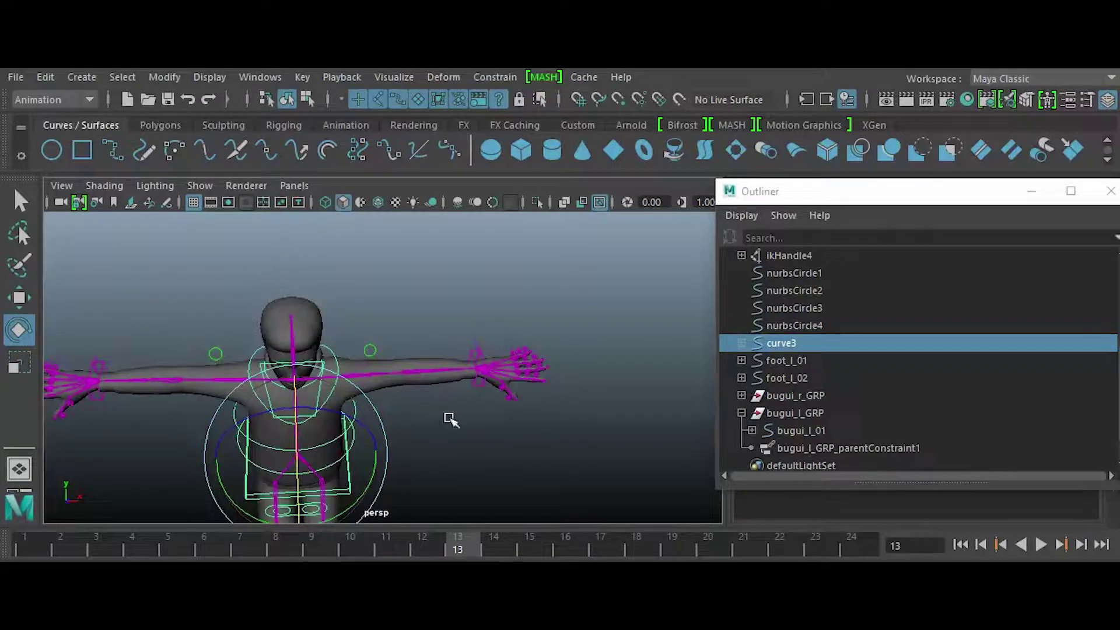
# Set the Nurbs Circle 7W0 constraint weight of bugui_l_GRP to 0.
pyautogui.moveTo(819, 202); pyautogui.dragTo(711, 145)
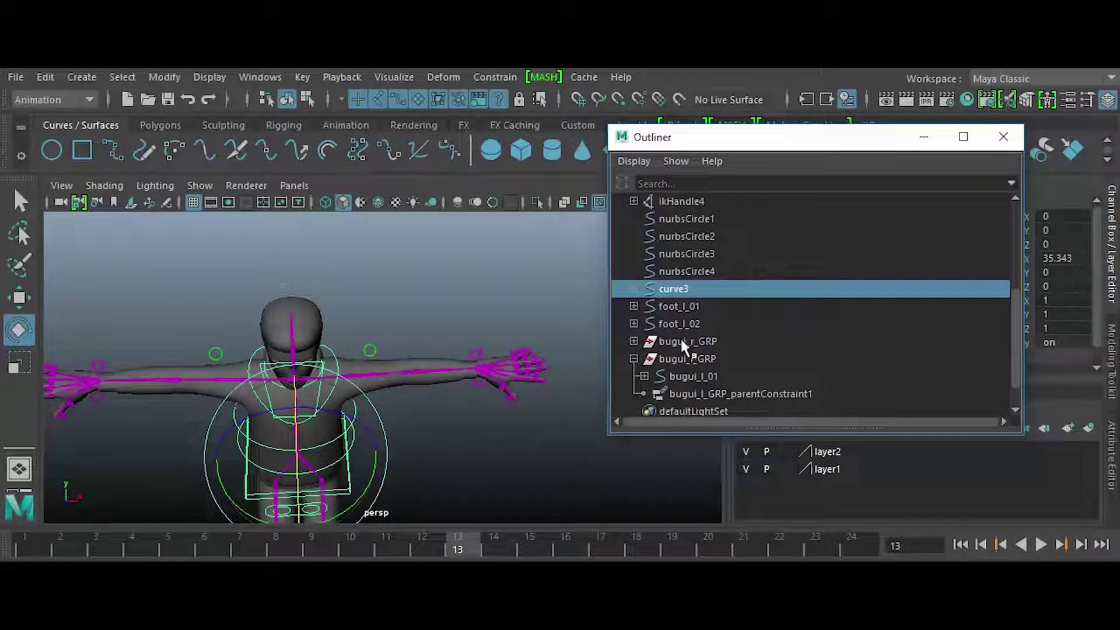
pyautogui.click(470, 429)
pyautogui.scroll(5, 473, 455)
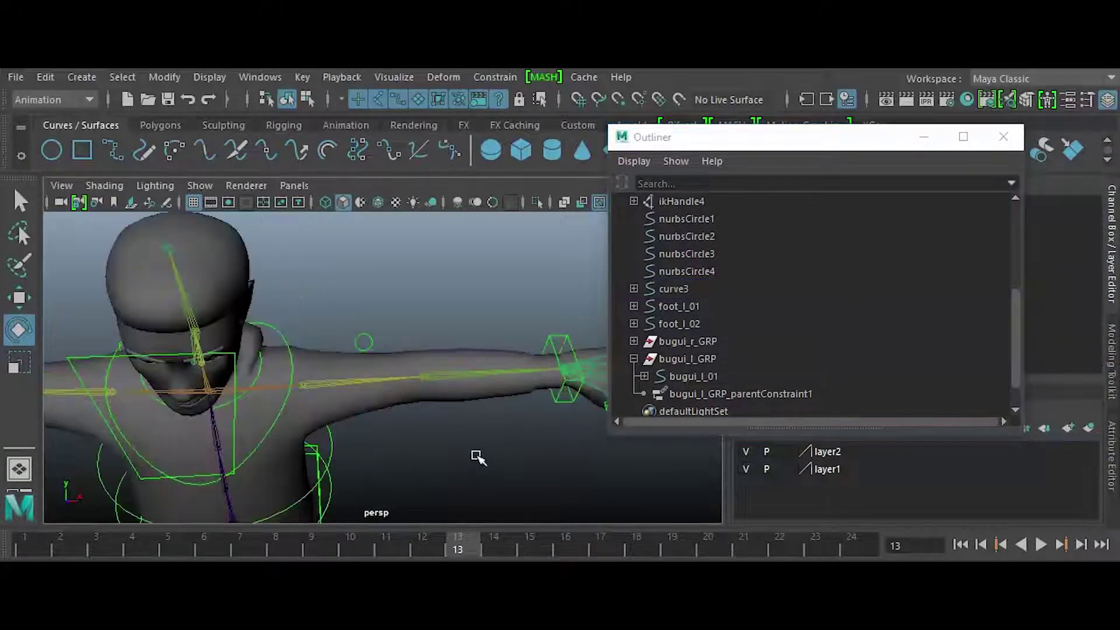
pyautogui.keyDown('alt'); pyautogui.moveTo(530, 456); pyautogui.dragTo(429, 400, button='middle'); pyautogui.keyUp('alt')
pyautogui.click(428, 396)
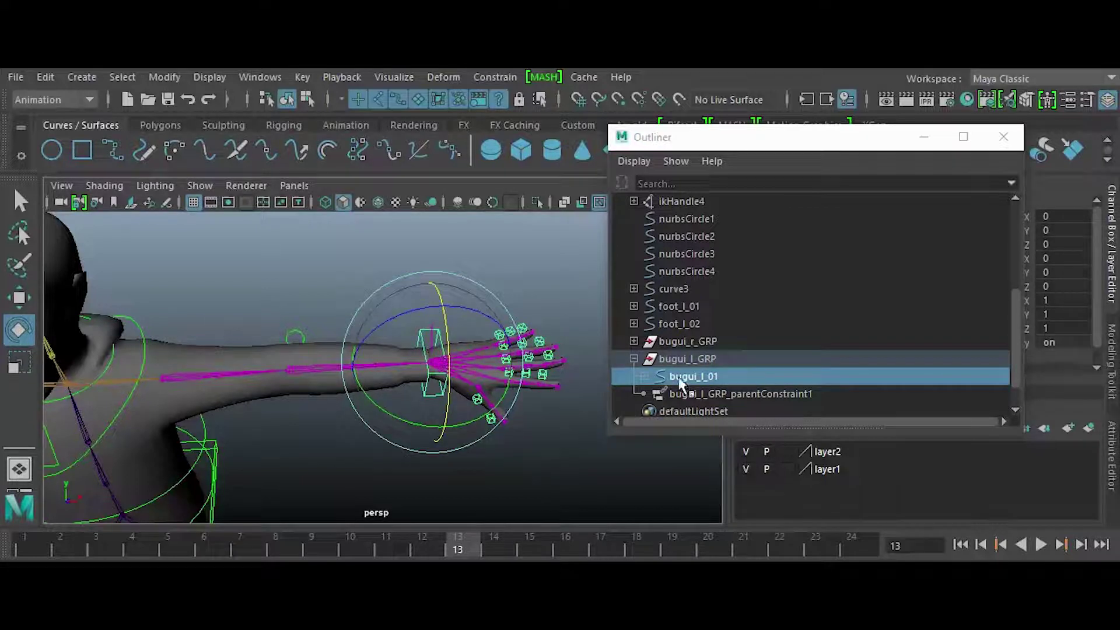
pyautogui.click(682, 359)
pyautogui.moveTo(887, 142); pyautogui.dragTo(575, 150)
pyautogui.scroll(-3, 890, 271)
pyautogui.doubleClick(1049, 353)
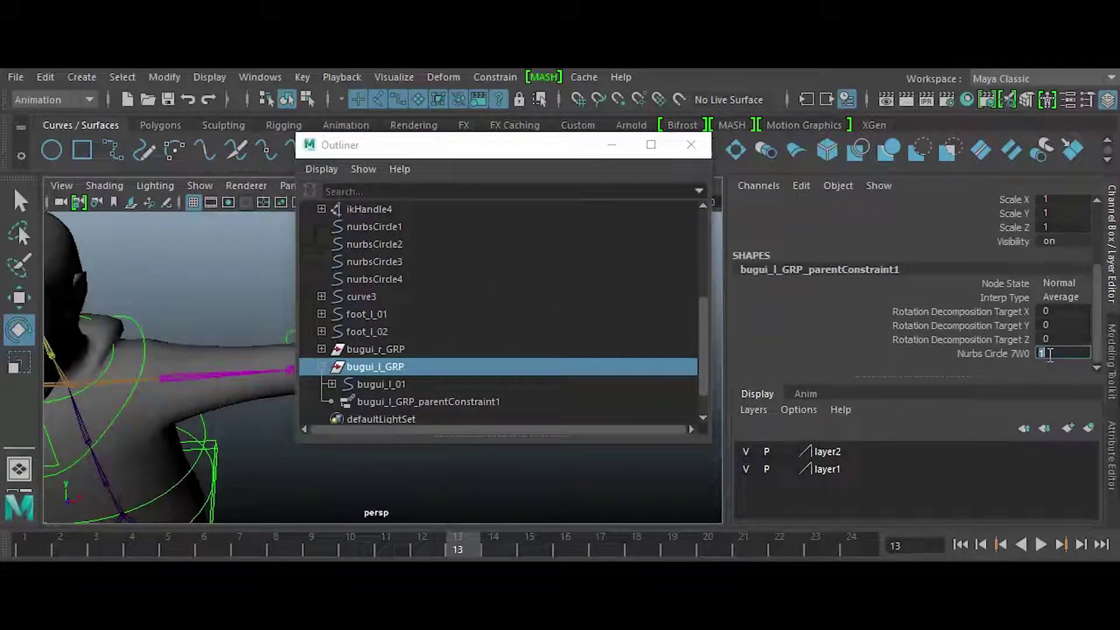
pyautogui.write('0')
pyautogui.press('Return')
# Set the Nurbs Circle 7W0 constraint weight of bugui_l_GRP to 1 after examining the left wrist control's pose.
pyautogui.moveTo(443, 142); pyautogui.dragTo(645, 282)
pyautogui.keyDown('alt'); pyautogui.moveTo(370, 375); pyautogui.dragTo(300, 416); pyautogui.keyUp('alt')
pyautogui.keyDown('alt'); pyautogui.moveTo(299, 416); pyautogui.dragTo(280, 417, button='middle'); pyautogui.keyUp('alt')
pyautogui.click(1057, 353)
pyautogui.write('1')
pyautogui.press('Return')
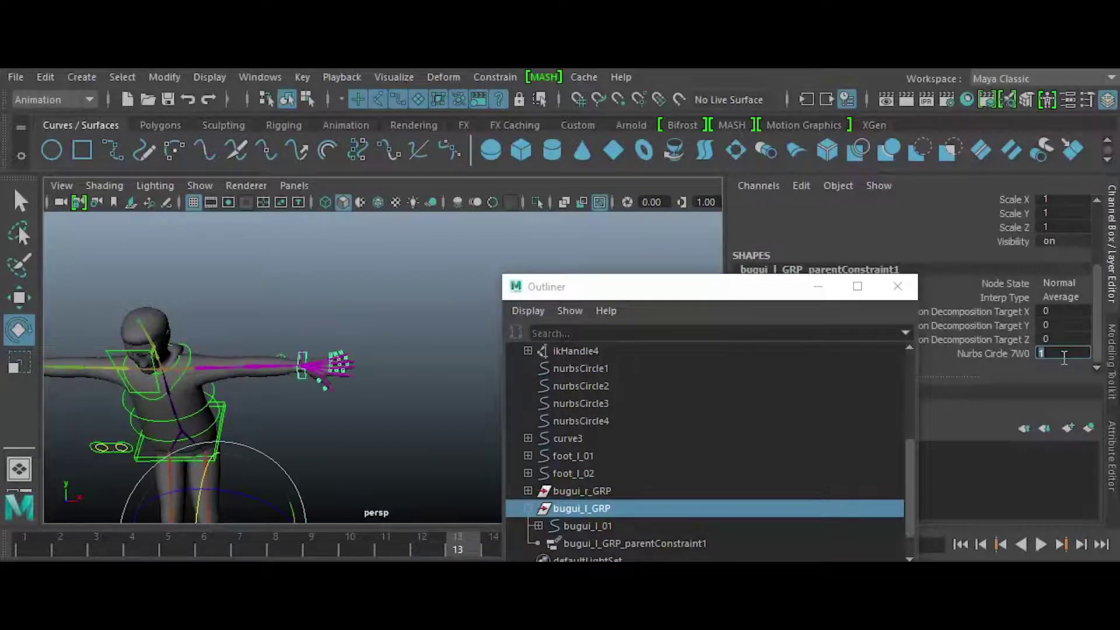
# Set Rotate X of the hip control curve3 to 0.
pyautogui.moveTo(706, 301); pyautogui.dragTo(687, 197)
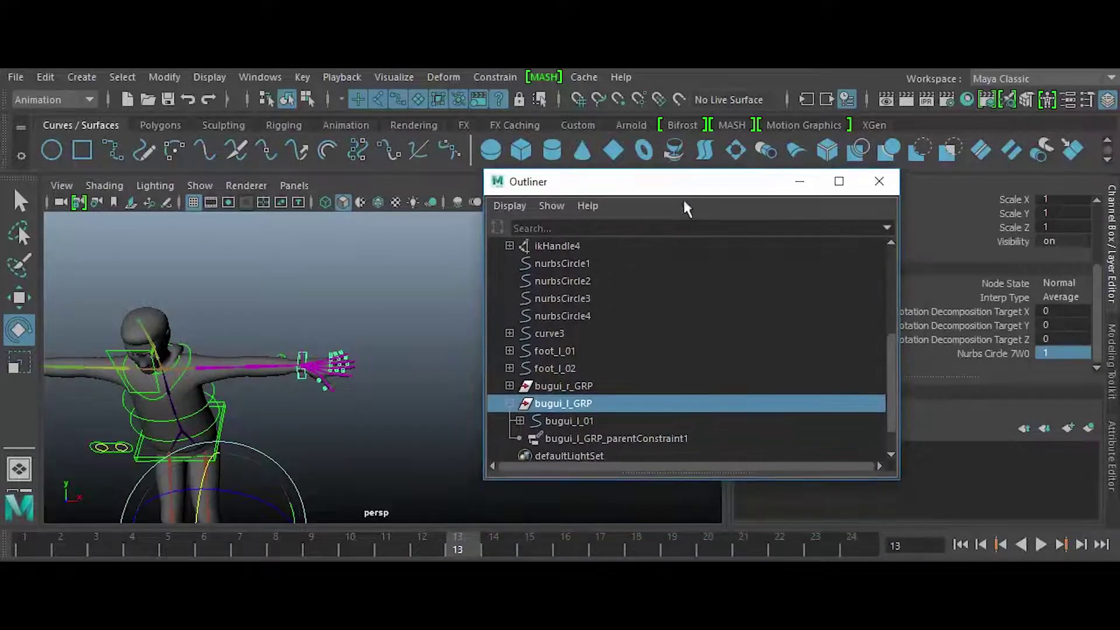
pyautogui.keyDown('alt'); pyautogui.moveTo(370, 393); pyautogui.dragTo(402, 351, button='middle'); pyautogui.keyUp('alt')
pyautogui.keyDown('alt'); pyautogui.moveTo(263, 434); pyautogui.dragTo(319, 419, button='right'); pyautogui.keyUp('alt')
pyautogui.keyDown('alt'); pyautogui.moveTo(281, 425); pyautogui.dragTo(326, 399, button='middle'); pyautogui.keyUp('alt')
pyautogui.click(263, 412)
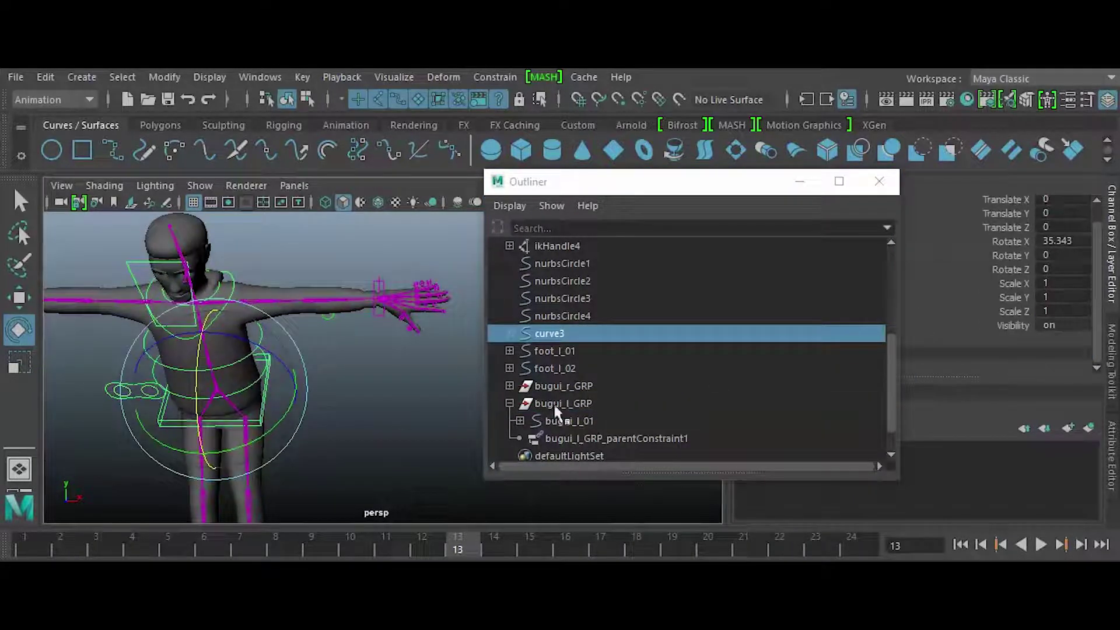
pyautogui.click(1068, 242)
pyautogui.write('0')
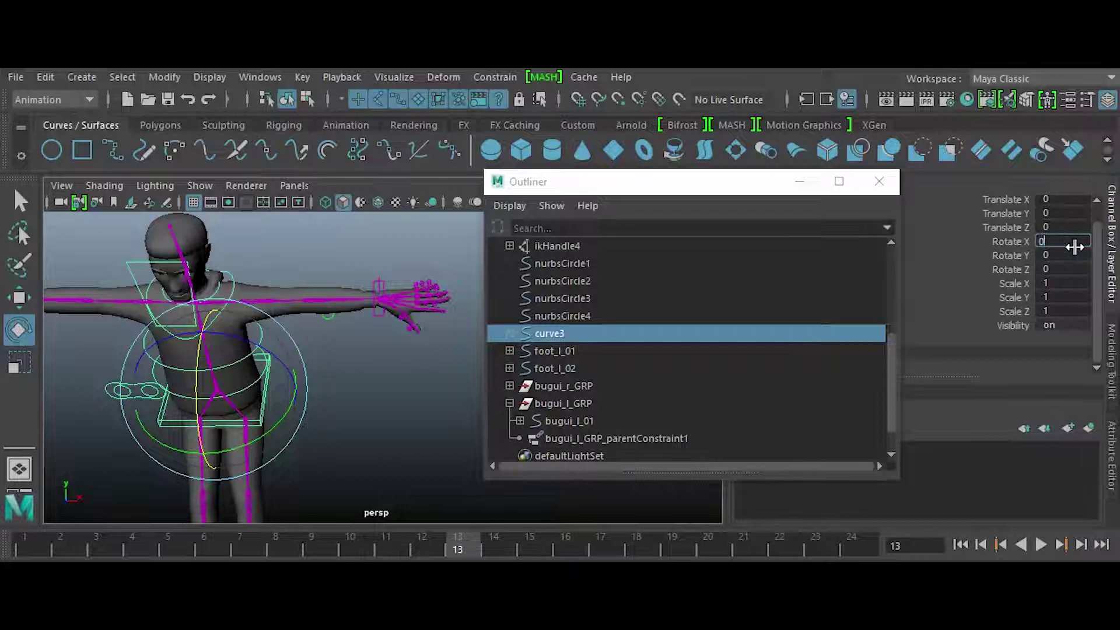
pyautogui.press('Return')
# Minimize the Outliner and switch to the top view with the whole character and both hands in frame.
pyautogui.moveTo(741, 189); pyautogui.dragTo(816, 182)
pyautogui.scroll(-4, 449, 438)
pyautogui.keyDown('alt'); pyautogui.moveTo(412, 429); pyautogui.dragTo(412, 382, button='middle'); pyautogui.keyUp('alt')
pyautogui.keyDown('alt'); pyautogui.moveTo(412, 383); pyautogui.dragTo(387, 450); pyautogui.keyUp('alt')
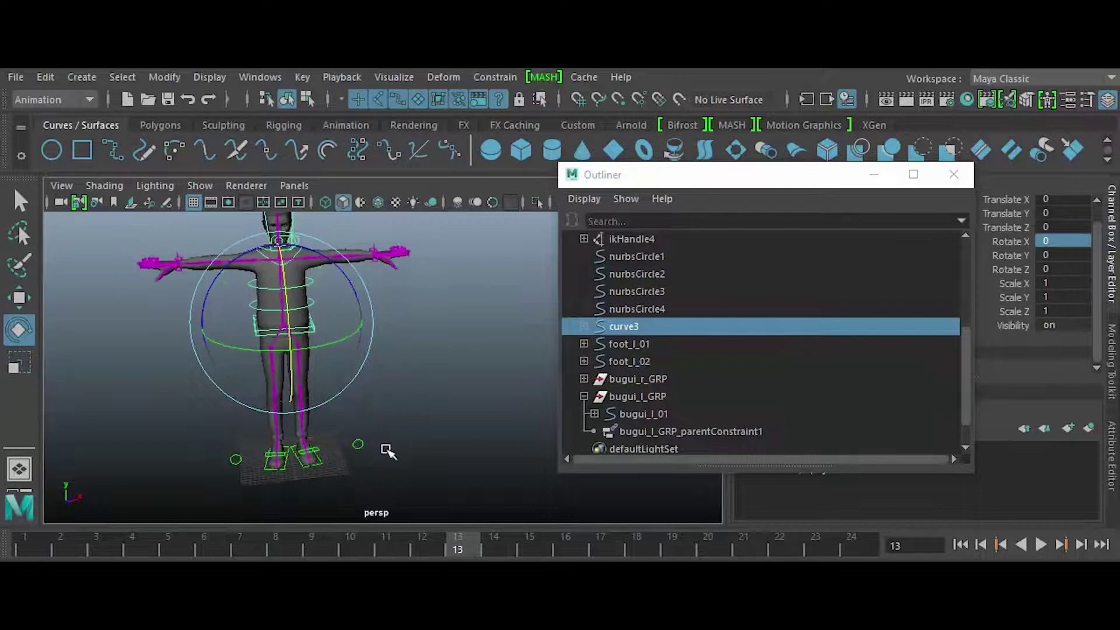
pyautogui.click(873, 185)
pyautogui.keyDown('alt'); pyautogui.moveTo(401, 370); pyautogui.dragTo(377, 412); pyautogui.keyUp('alt')
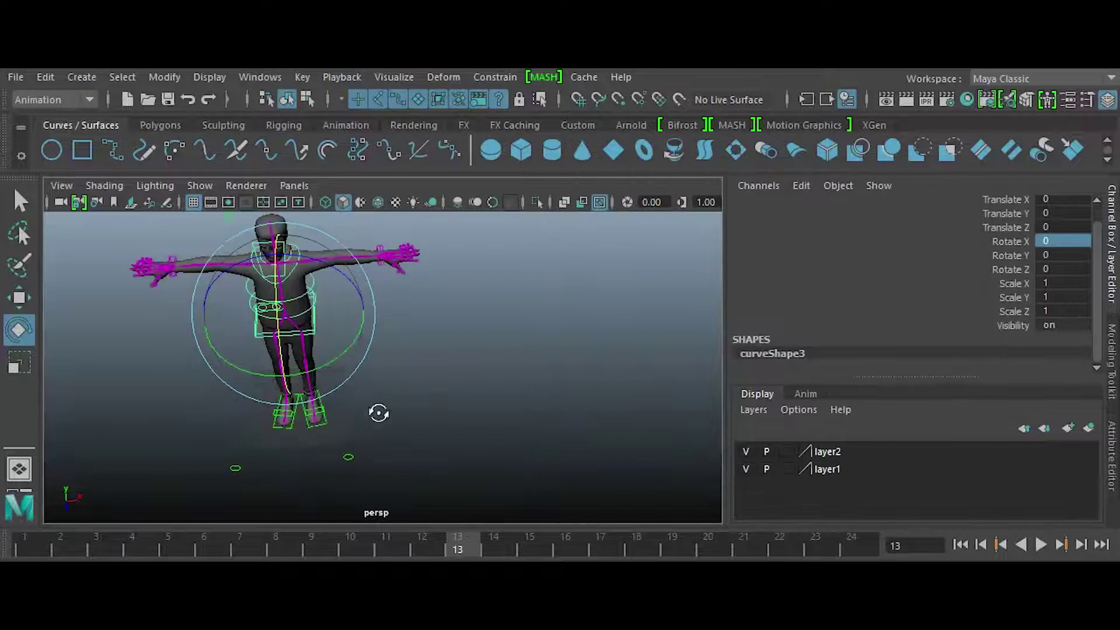
pyautogui.keyDown('alt'); pyautogui.moveTo(378, 432); pyautogui.dragTo(524, 406, button='middle'); pyautogui.keyUp('alt')
pyautogui.press('space')
pyautogui.moveTo(429, 419); pyautogui.dragTo(350, 423)
pyautogui.moveTo(294, 426)
pyautogui.keyDown('alt'); pyautogui.mouseDown(button='middle')
pyautogui.moveTo(231, 413)
pyautogui.moveTo(292, 427)
pyautogui.mouseUp(button='middle'); pyautogui.keyUp('alt')
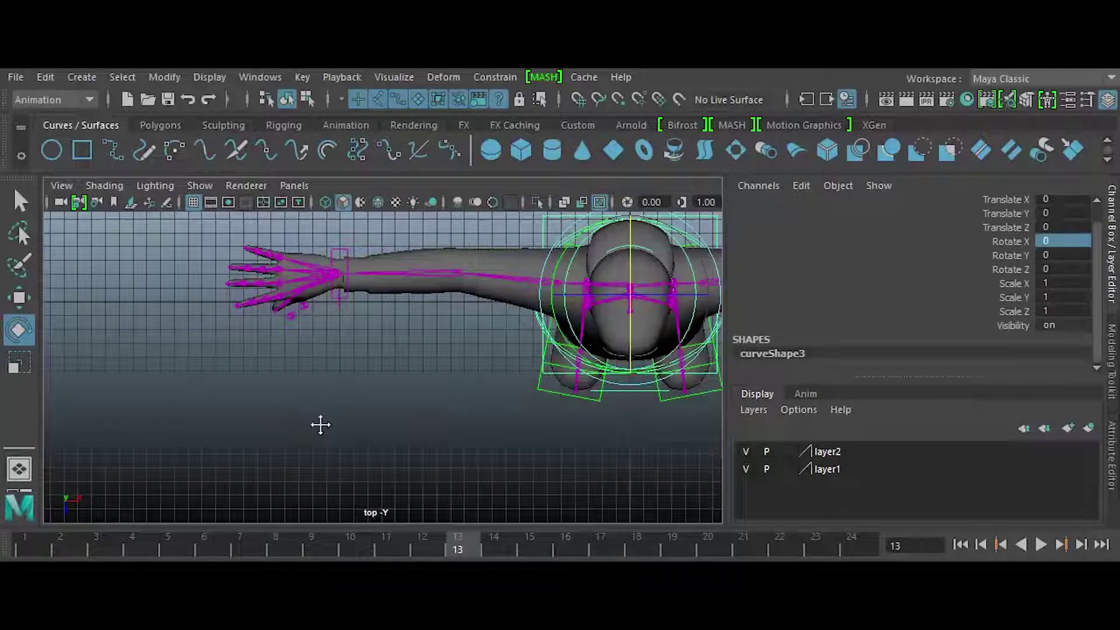
pyautogui.scroll(-3, 368, 435)
pyautogui.keyDown('alt'); pyautogui.moveTo(328, 404); pyautogui.dragTo(305, 436, button='middle'); pyautogui.keyUp('alt')
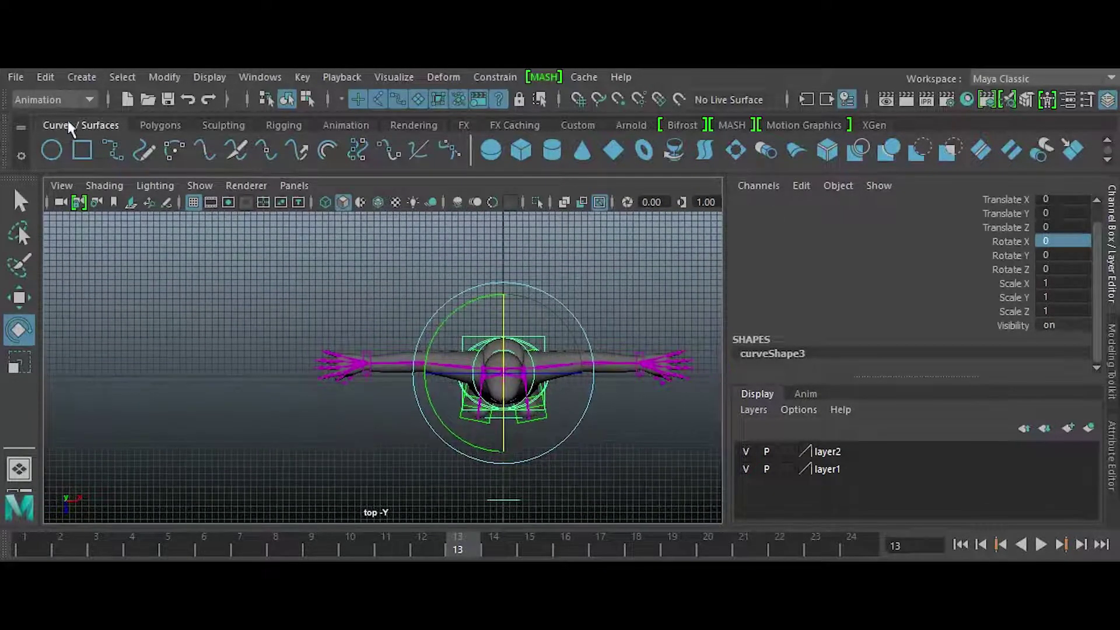
# Draw a closed triangular CV curve of degree 1 Linear around the character, snapped to the grid and pointing forward.
pyautogui.click(73, 77)
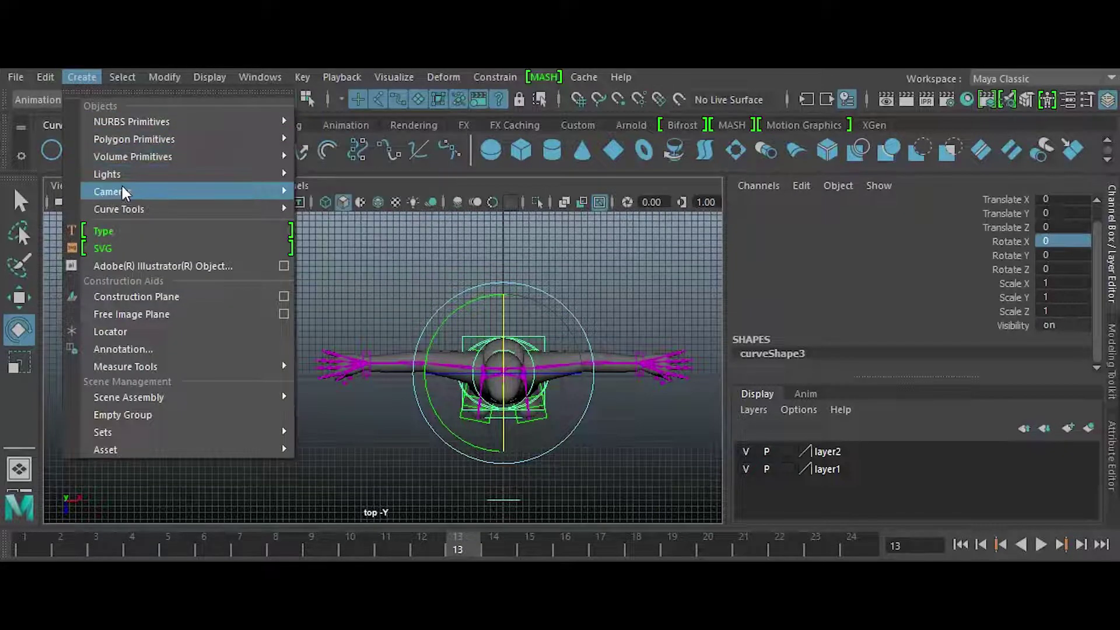
pyautogui.moveTo(134, 210)
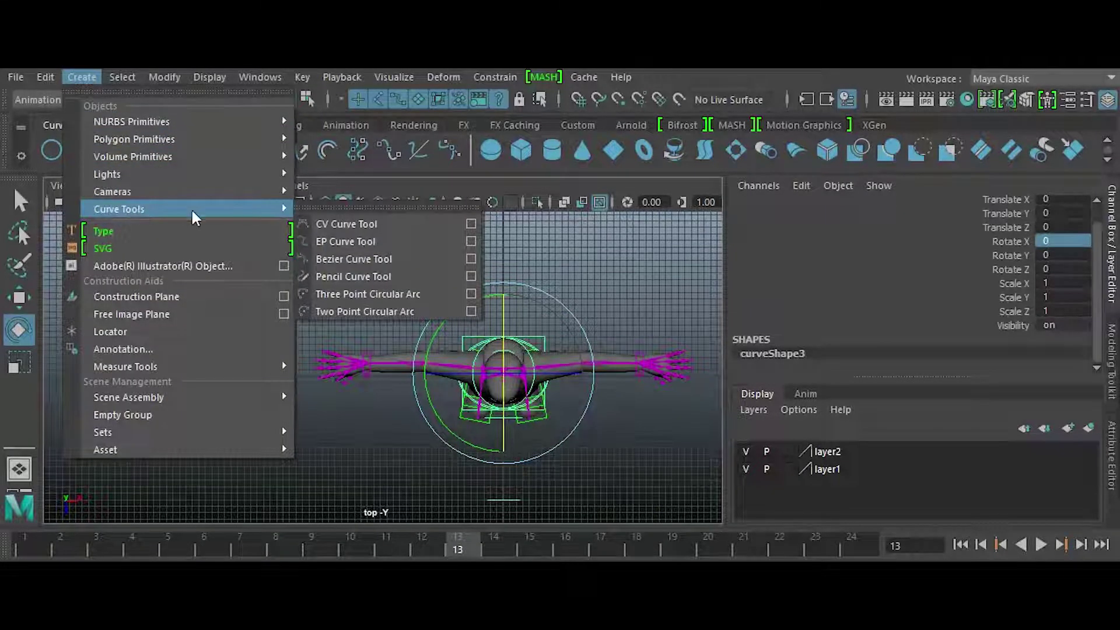
pyautogui.click(470, 224)
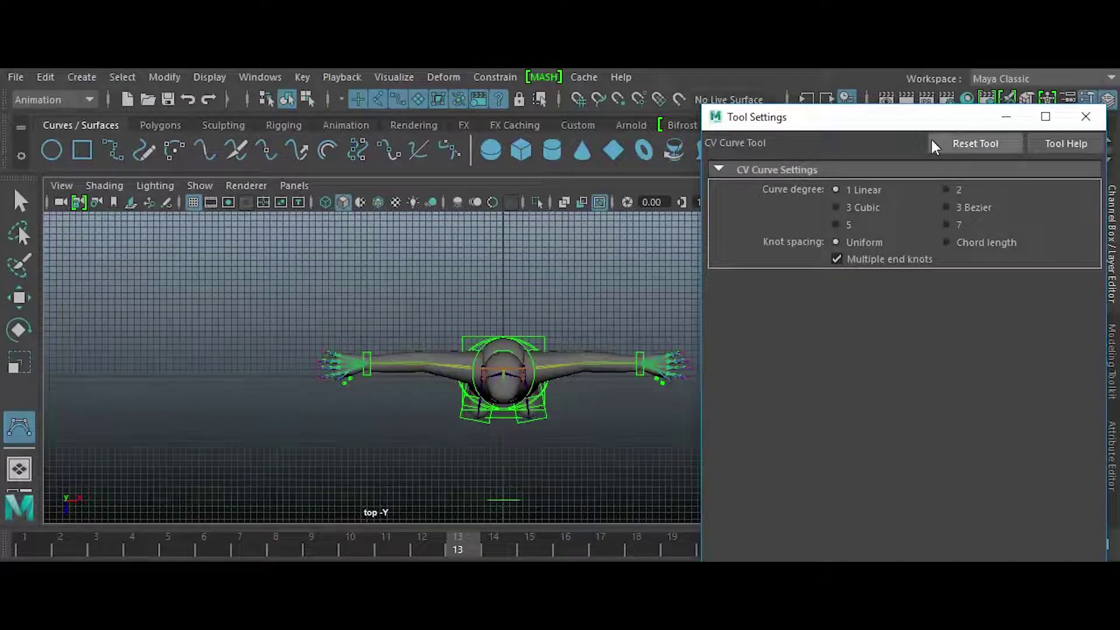
pyautogui.click(1086, 116)
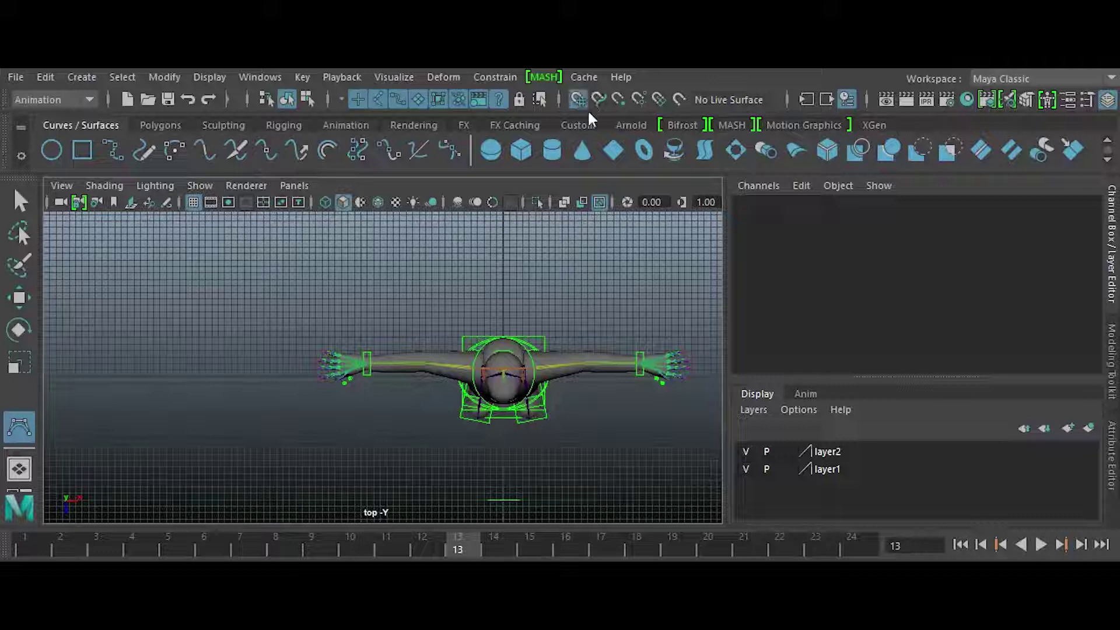
pyautogui.click(439, 331)
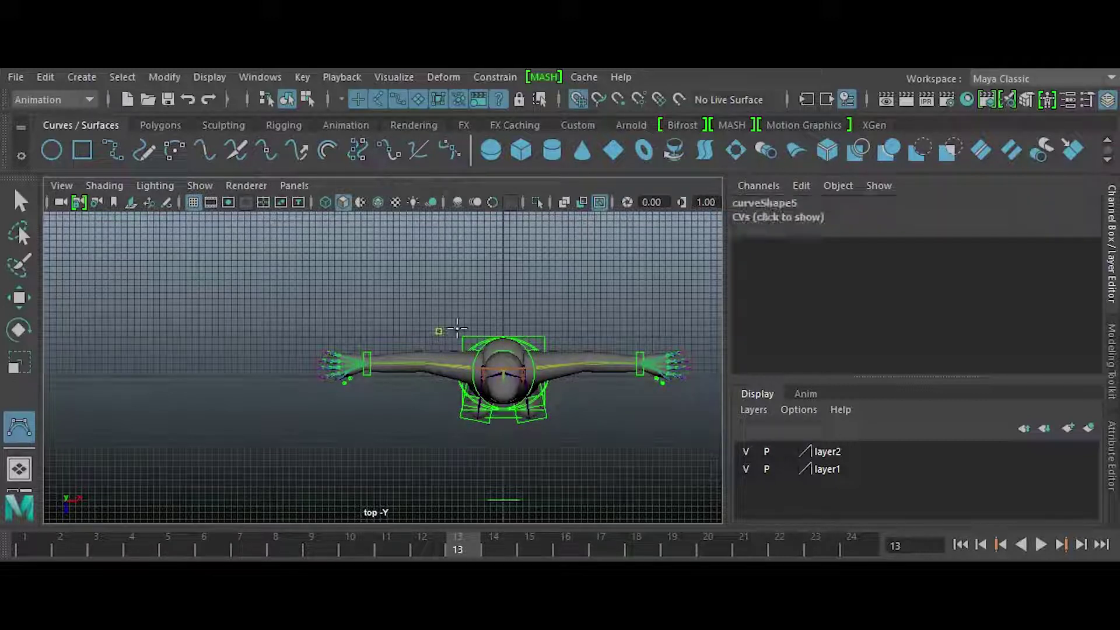
pyautogui.click(561, 331)
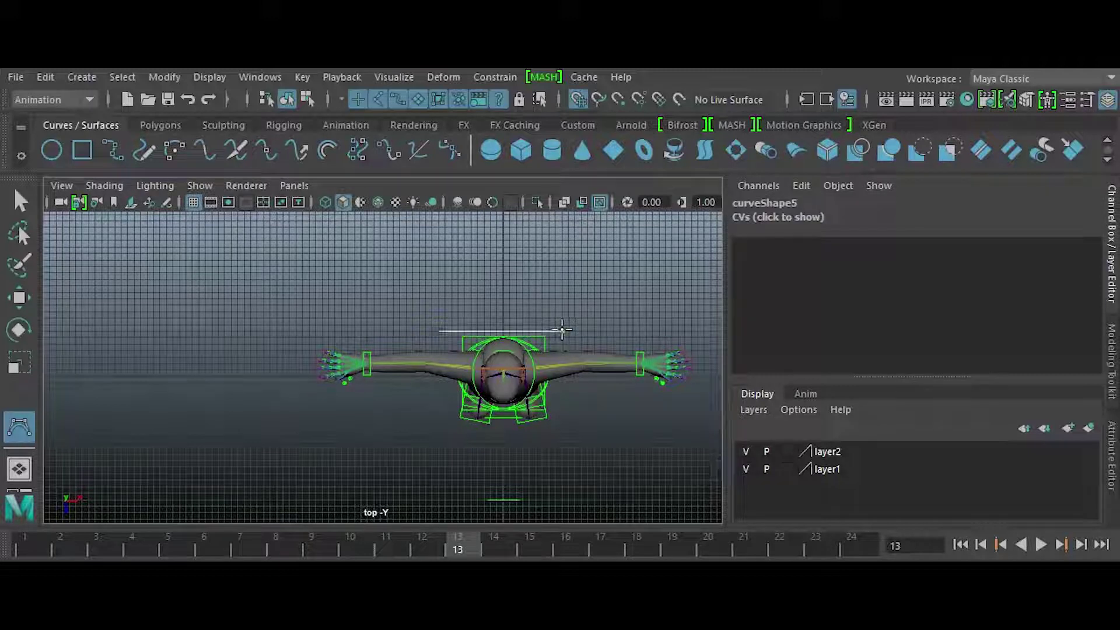
pyautogui.click(502, 445)
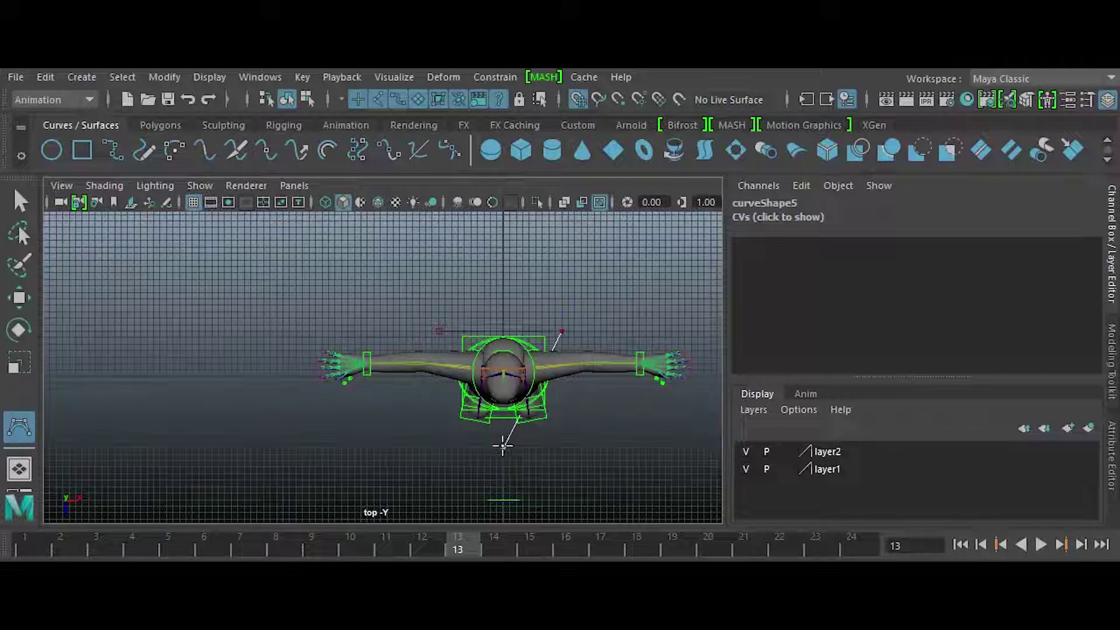
pyautogui.click(440, 332)
pyautogui.click(20, 202)
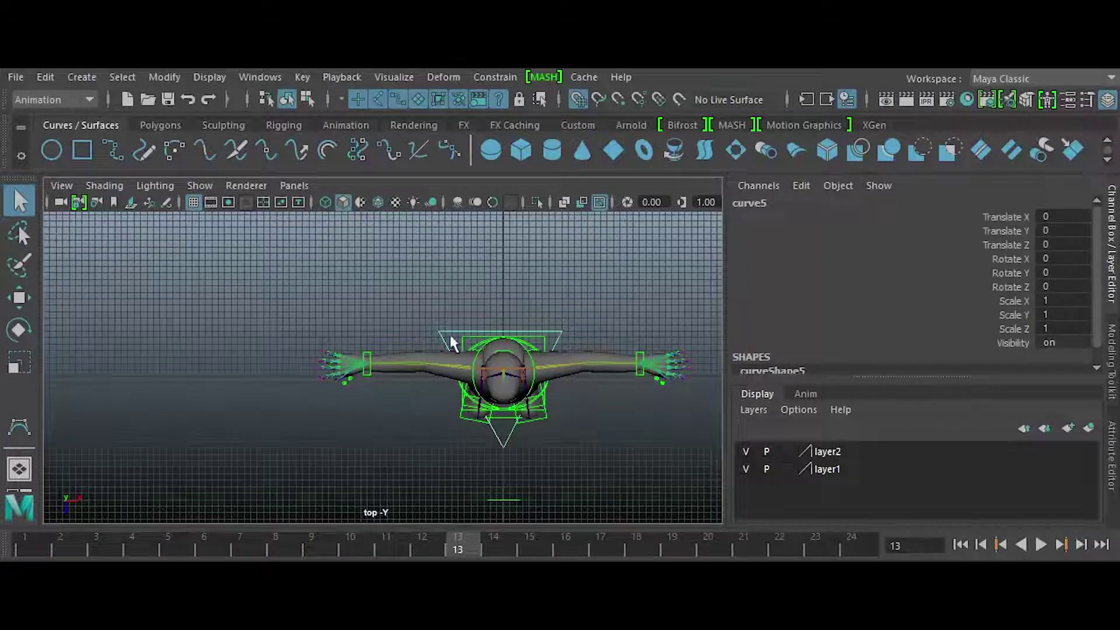
# Enable drawing overrides on the triangle curve's shape and set its index color to yellow.
pyautogui.click(1113, 458)
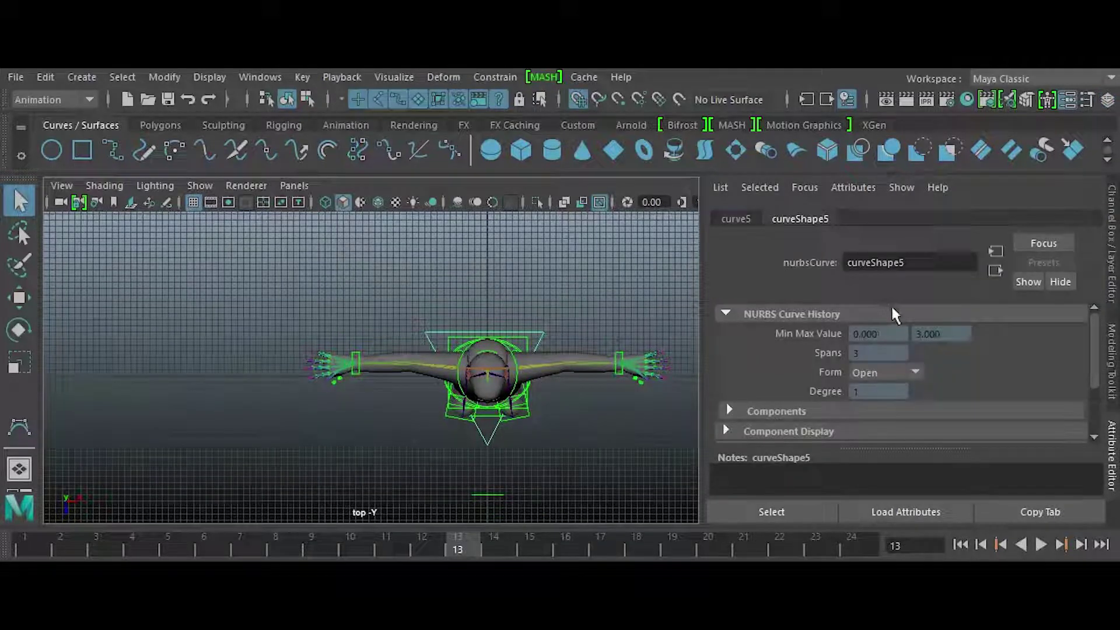
pyautogui.scroll(-3, 796, 330)
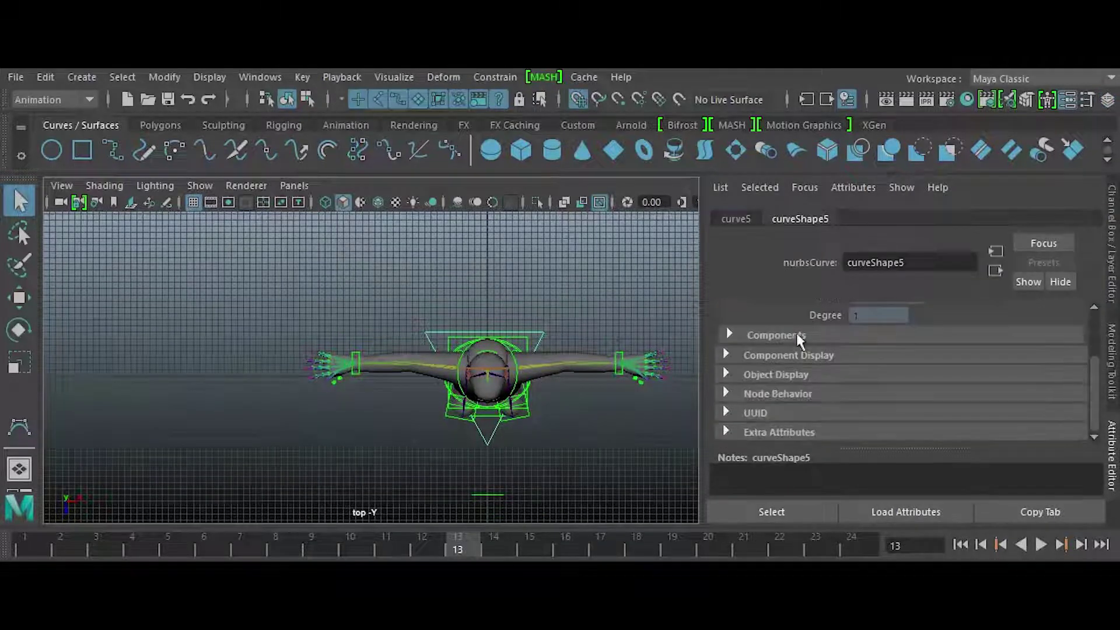
pyautogui.click(726, 374)
pyautogui.scroll(-3, 761, 380)
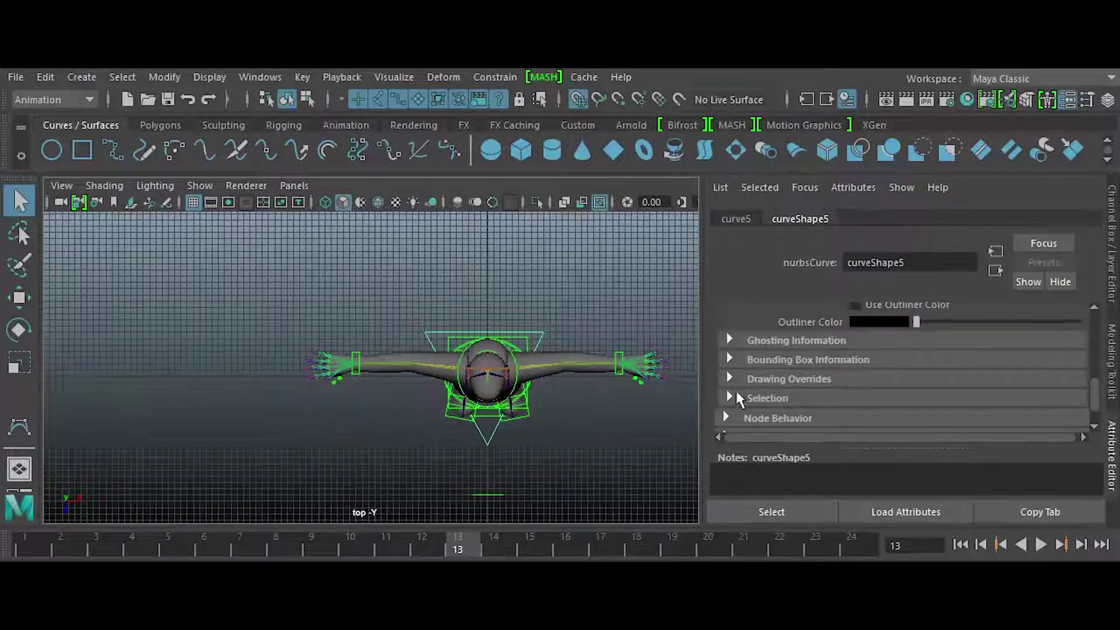
pyautogui.click(737, 381)
pyautogui.scroll(-2, 805, 405)
pyautogui.click(857, 344)
pyautogui.scroll(-4, 873, 370)
pyautogui.moveTo(913, 383); pyautogui.dragTo(1017, 383)
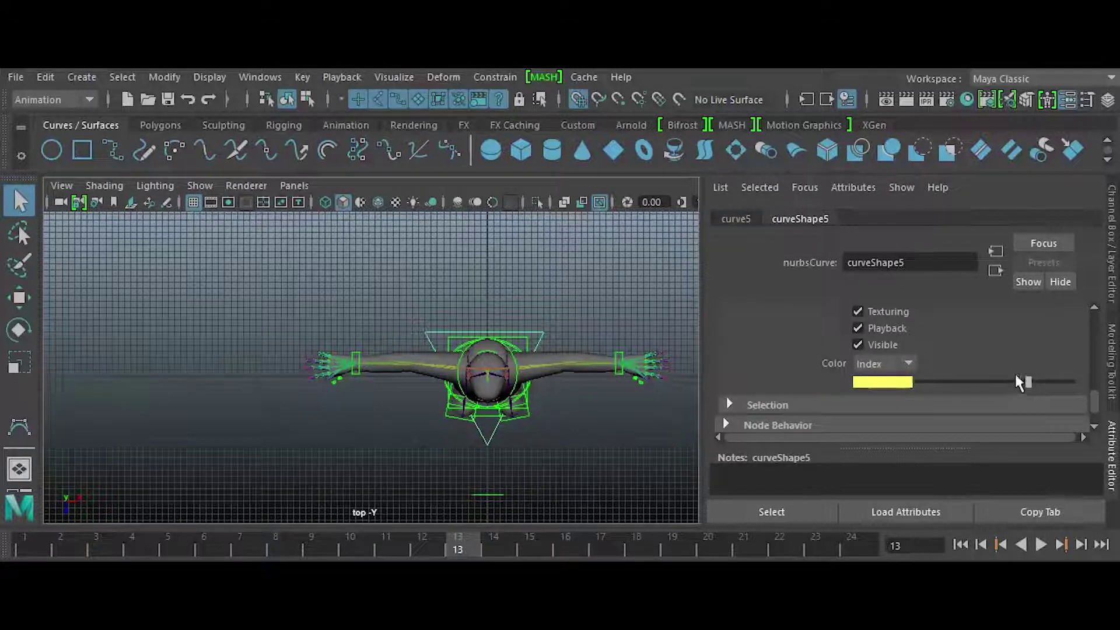
pyautogui.click(567, 449)
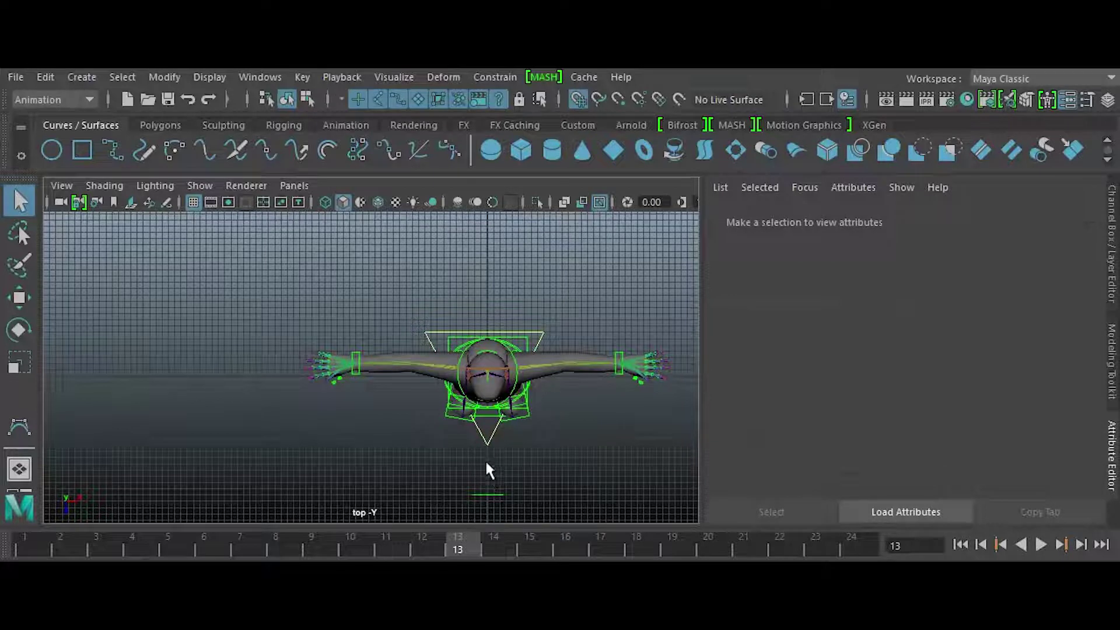
# Switch to the perspective view and scale the yellow triangle curve up uniformly around the feet.
pyautogui.press('space')
pyautogui.moveTo(486, 461); pyautogui.dragTo(485, 434)
pyautogui.scroll(6, 280, 474)
pyautogui.click(401, 415)
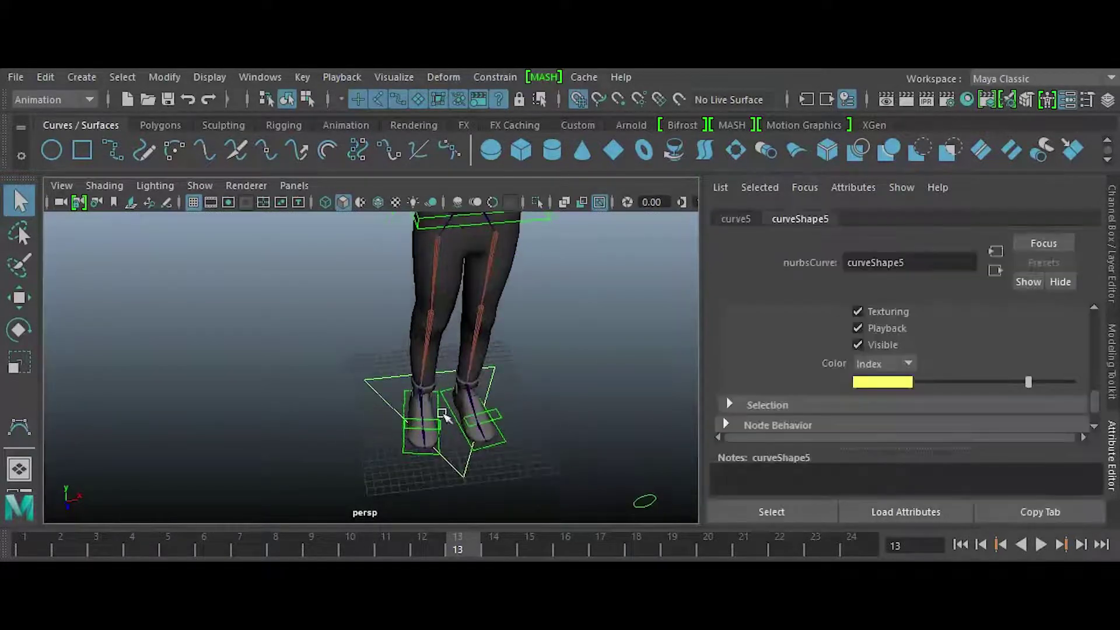
pyautogui.press('r')
pyautogui.moveTo(444, 410); pyautogui.dragTo(514, 414)
# Turn off grid snapping and move the triangle curve slightly forward along its Z axis.
pyautogui.press('w')
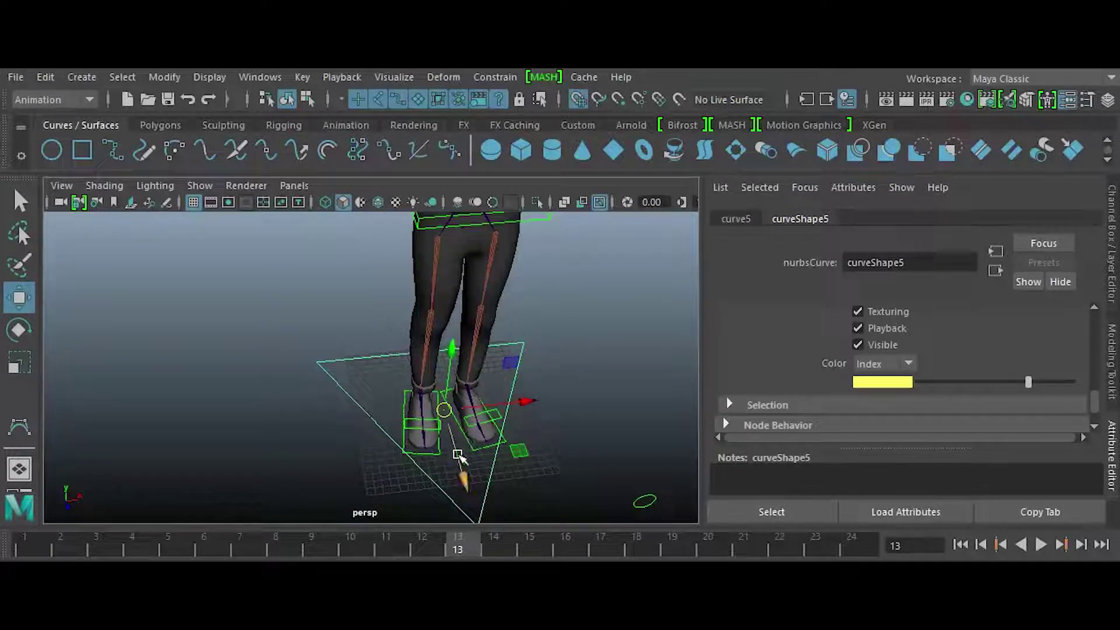
pyautogui.moveTo(462, 461); pyautogui.dragTo(460, 465)
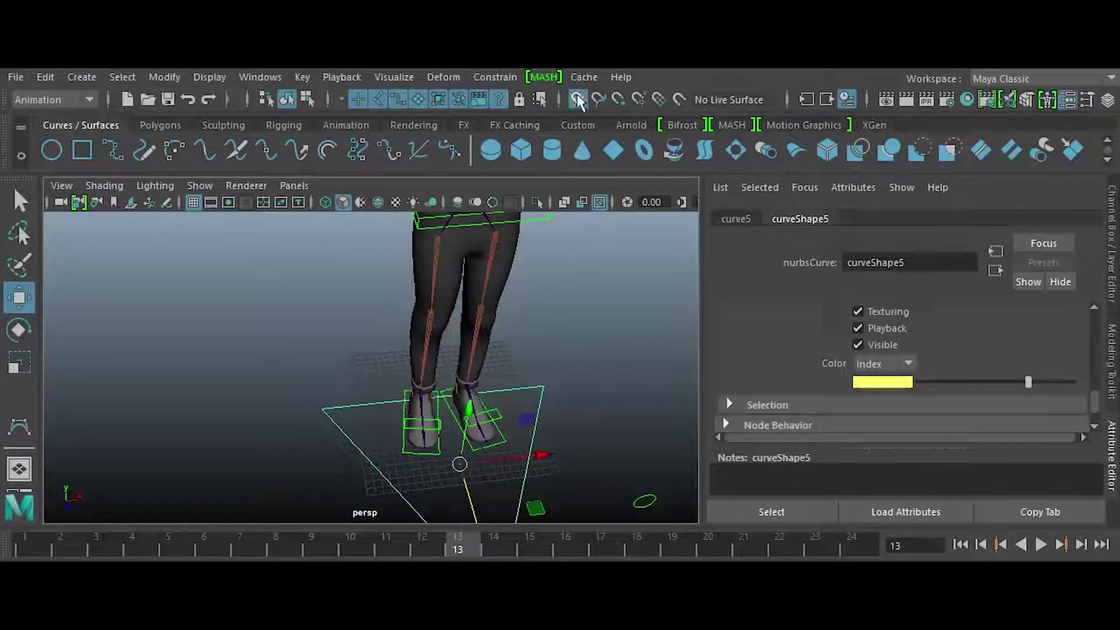
pyautogui.moveTo(465, 500); pyautogui.dragTo(470, 467)
# Refine the triangle curve's scale and position until it surrounds both foot controls.
pyautogui.press('r')
pyautogui.press('w')
pyautogui.press('r')
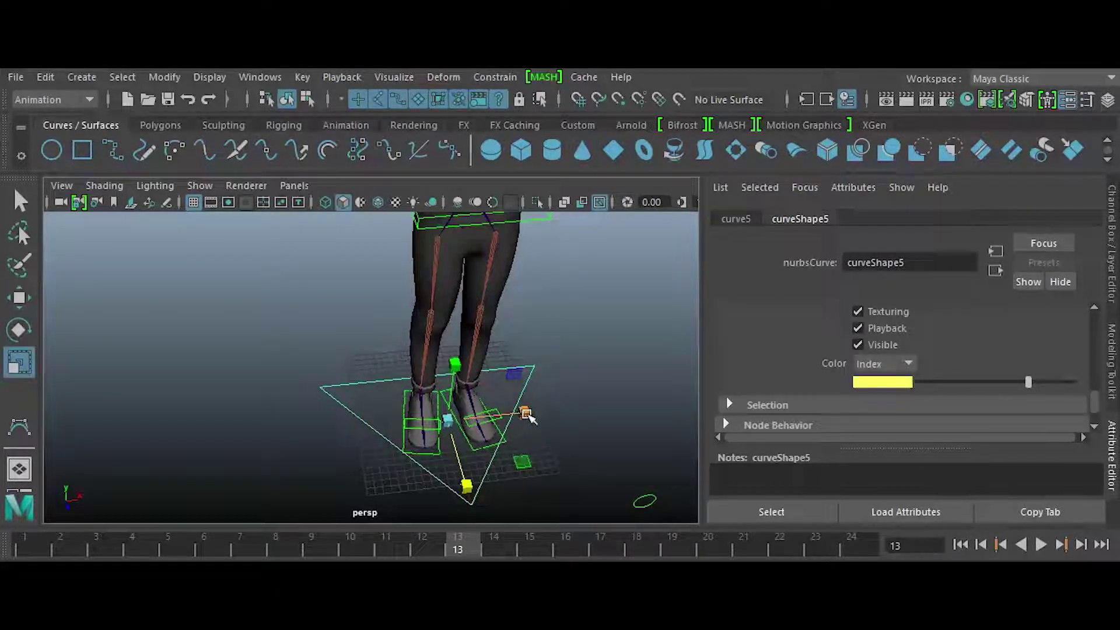
pyautogui.keyDown('alt'); pyautogui.moveTo(294, 464); pyautogui.dragTo(436, 443); pyautogui.keyUp('alt')
pyautogui.press('w')
pyautogui.keyDown('alt'); pyautogui.moveTo(509, 463); pyautogui.dragTo(466, 451); pyautogui.keyUp('alt')
pyautogui.click(292, 478)
pyautogui.moveTo(293, 478); pyautogui.dragTo(268, 372)
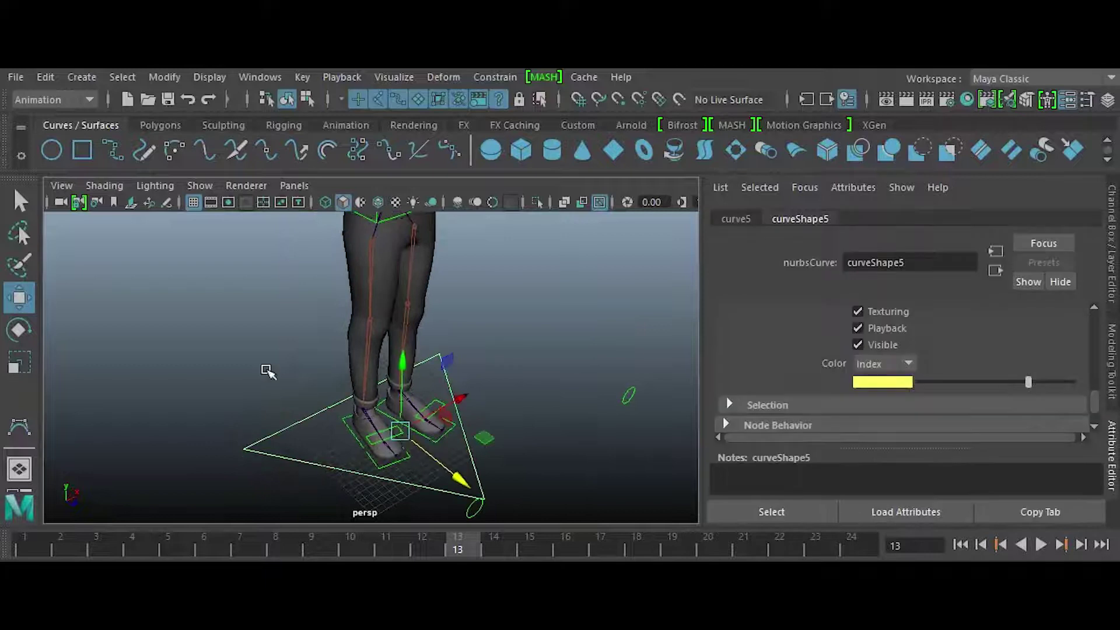
# Freeze the triangle curve's transformations and deselect it.
pyautogui.click(164, 77)
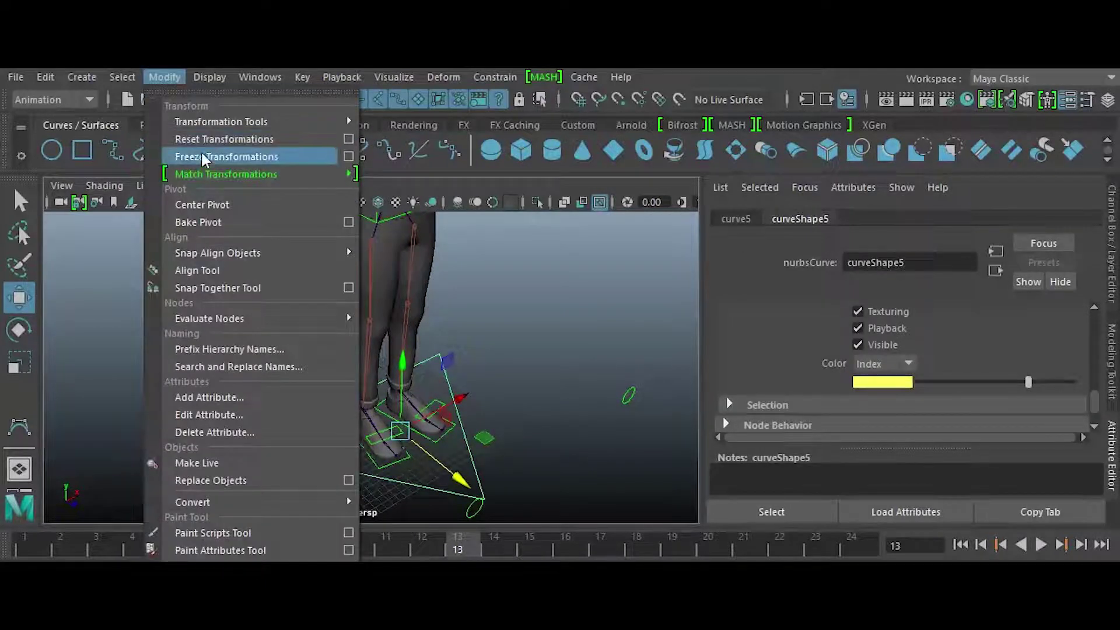
pyautogui.click(227, 156)
pyautogui.click(428, 395)
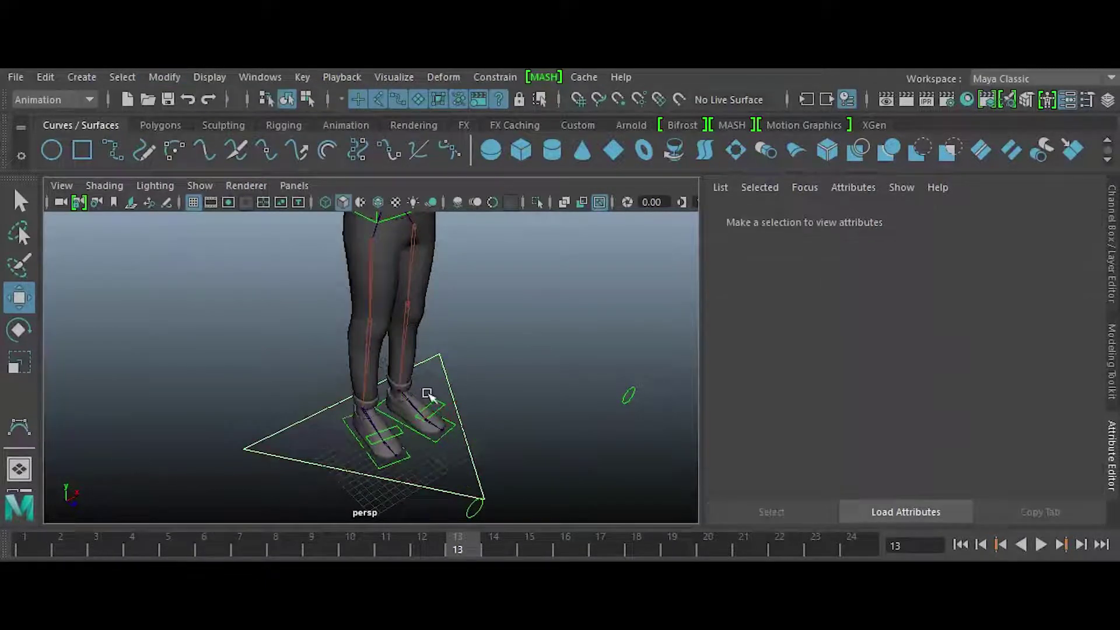
# Rename the triangle curve as Main_Ctrl.
pyautogui.click(310, 430)
pyautogui.click(1112, 246)
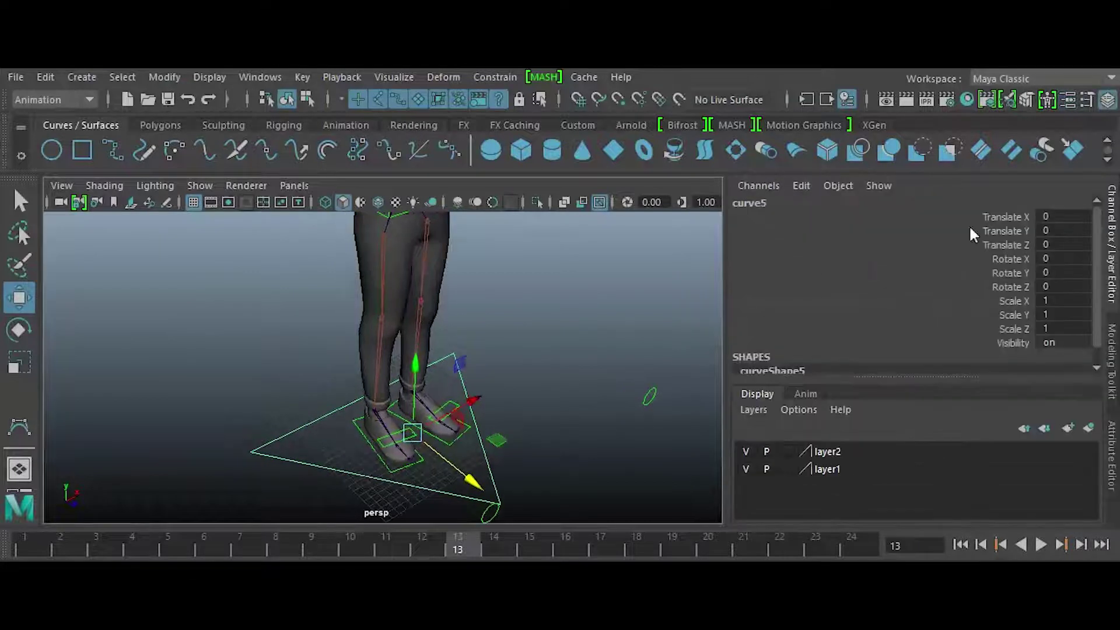
pyautogui.doubleClick(768, 203)
pyautogui.write('M')
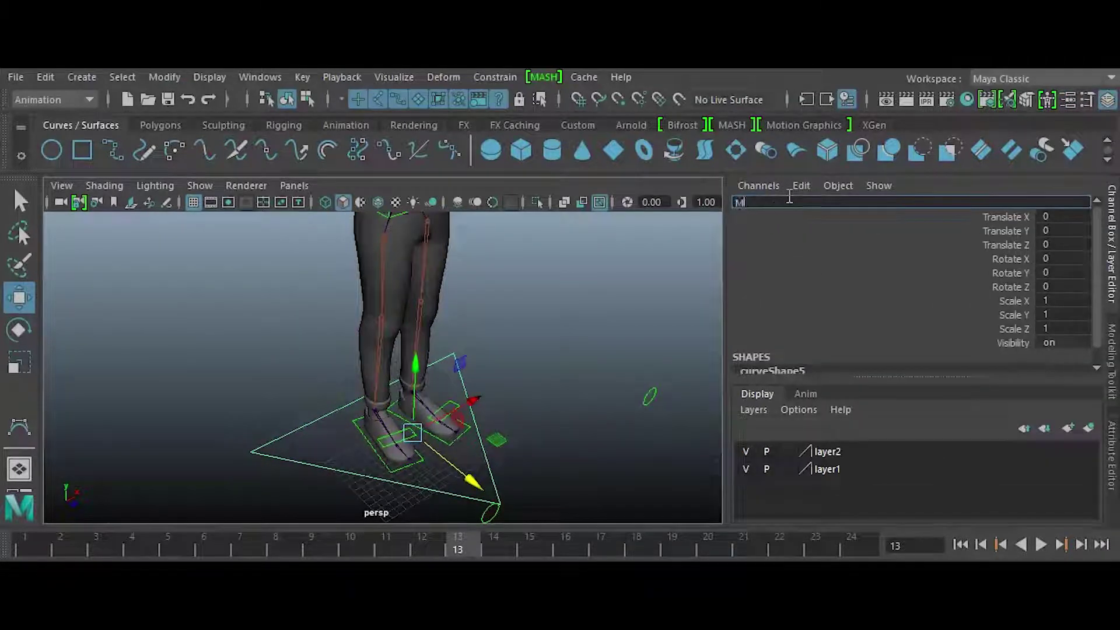
pyautogui.write('ain')
pyautogui.press('BackSpace')
pyautogui.press('Return')
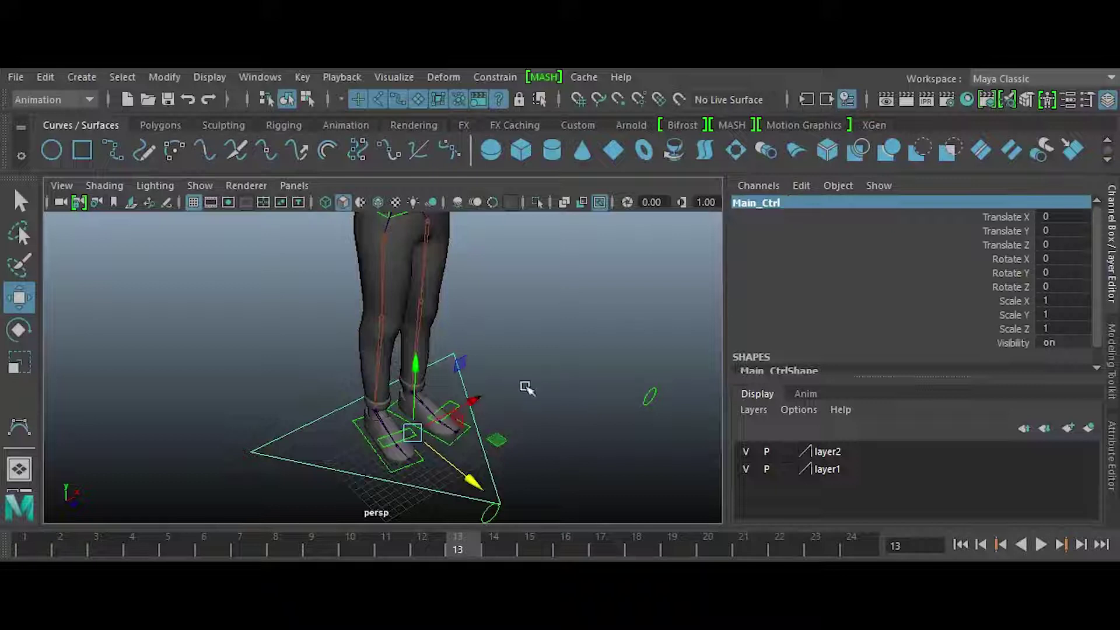
# Open the Outliner, check the children of the nuruu_03 root joint, and put that joint into a new group.
pyautogui.scroll(-5, 531, 382)
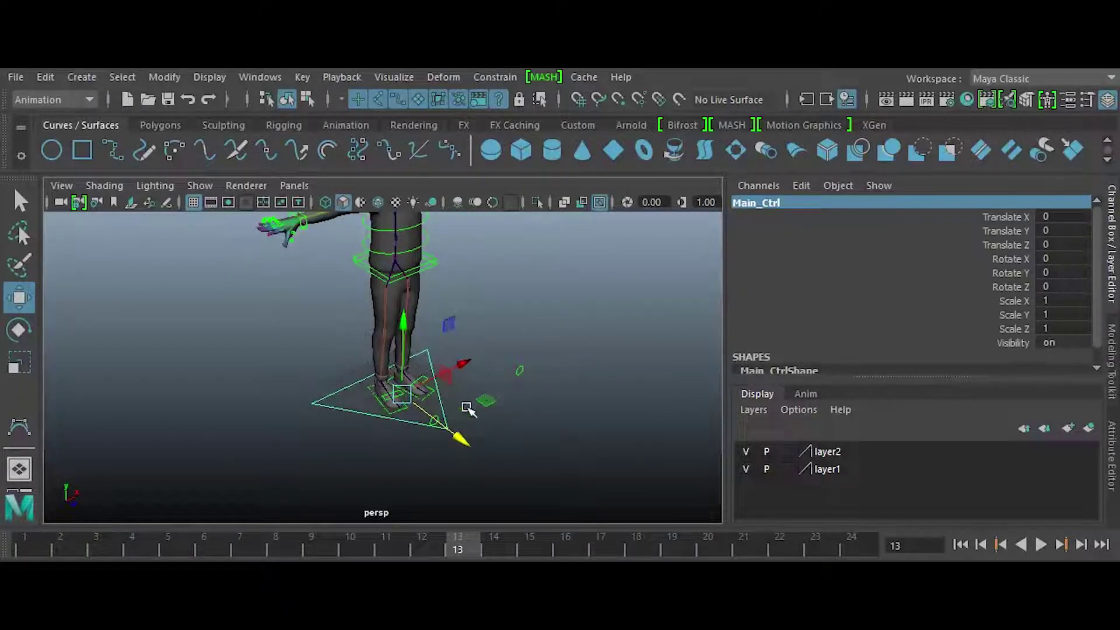
pyautogui.scroll(-6, 469, 409)
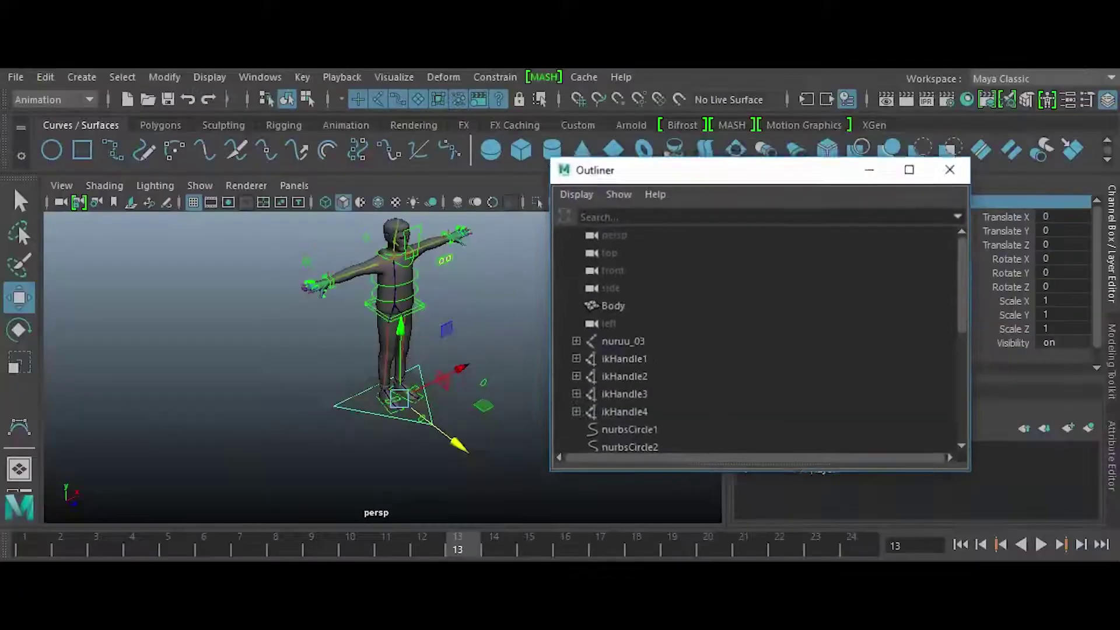
pyautogui.moveTo(743, 173); pyautogui.dragTo(737, 157)
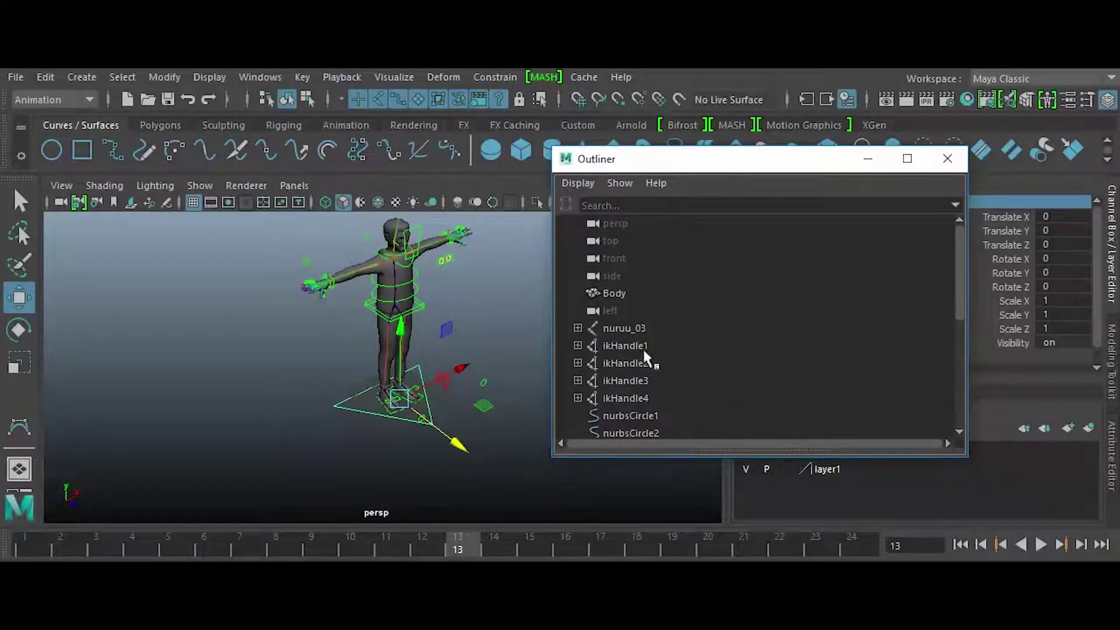
pyautogui.moveTo(957, 278); pyautogui.dragTo(957, 288)
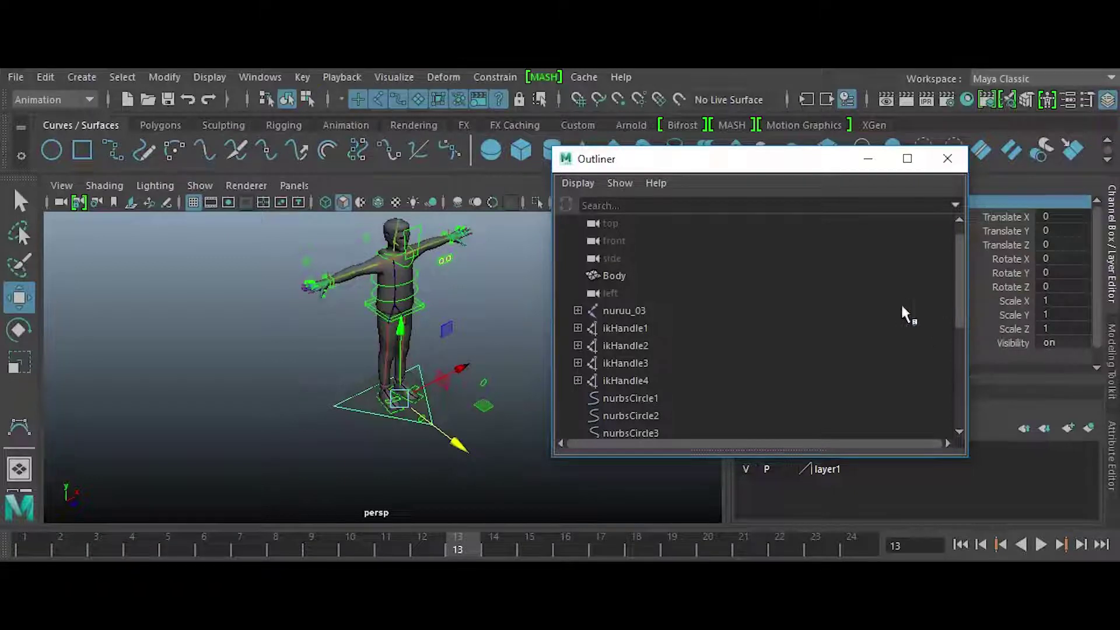
pyautogui.keyDown('alt'); pyautogui.moveTo(450, 371); pyautogui.dragTo(422, 412, button='middle'); pyautogui.keyUp('alt')
pyautogui.keyDown('alt'); pyautogui.moveTo(453, 422); pyautogui.dragTo(421, 412); pyautogui.keyUp('alt')
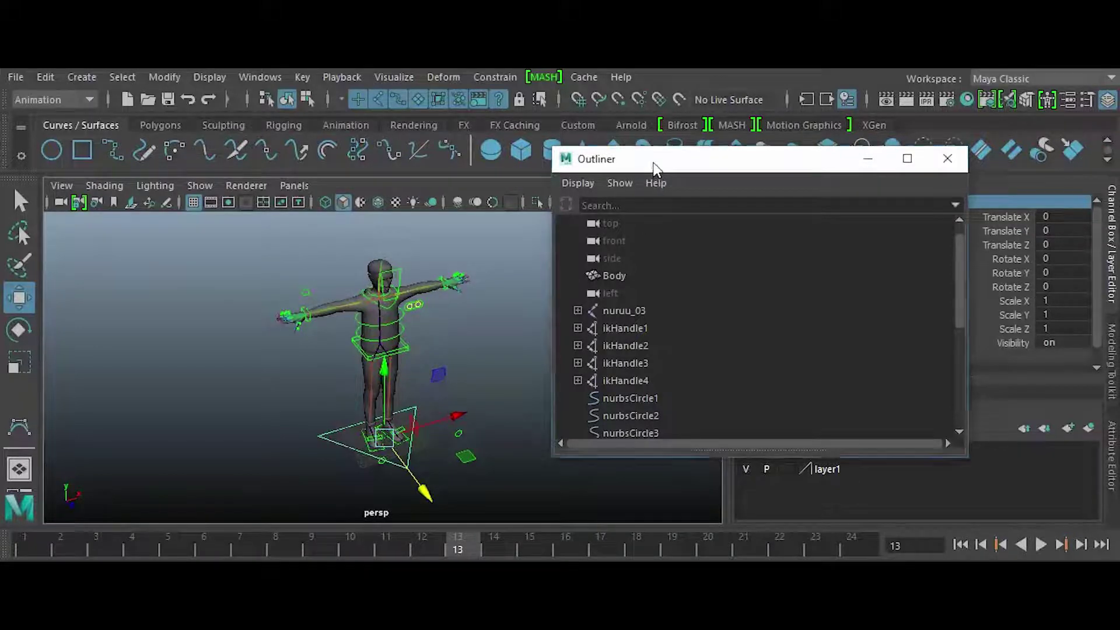
pyautogui.moveTo(652, 159); pyautogui.dragTo(662, 153)
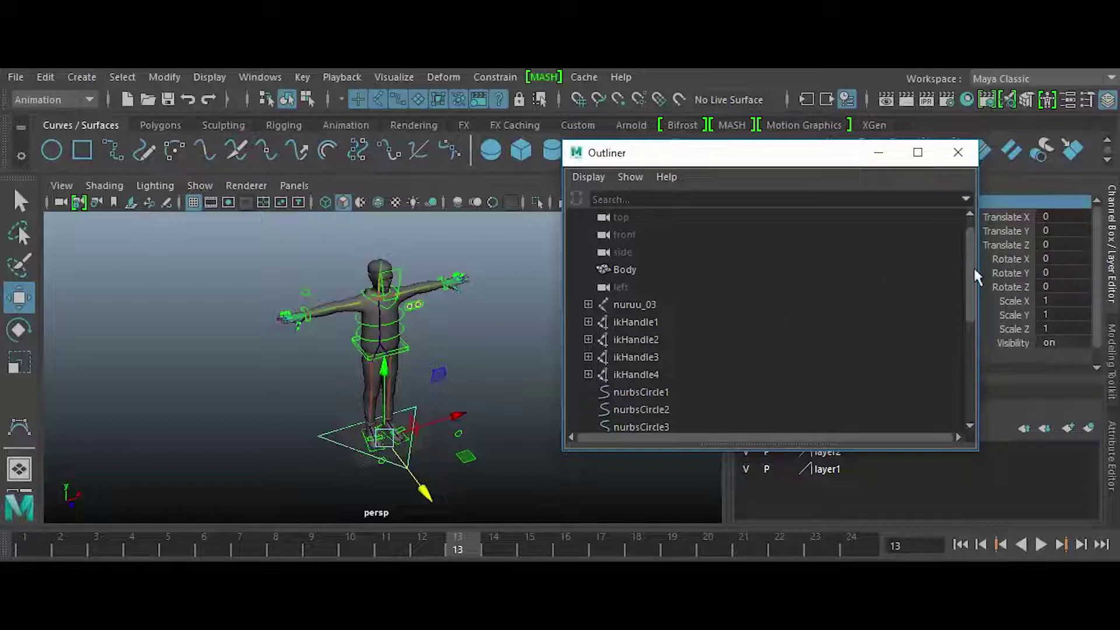
pyautogui.click(630, 304)
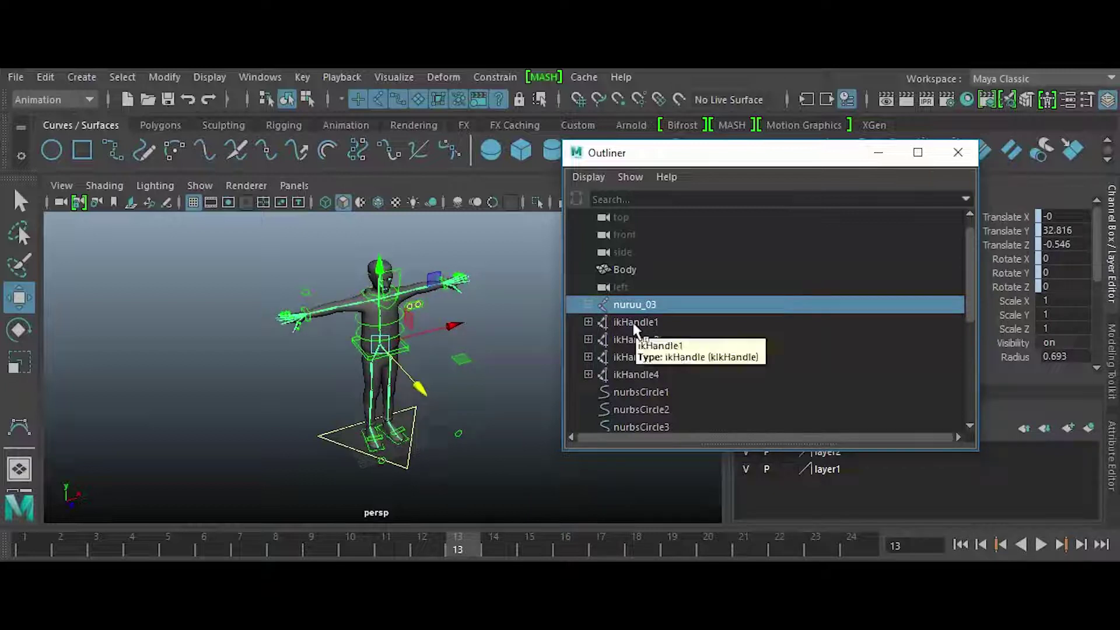
pyautogui.click(587, 304)
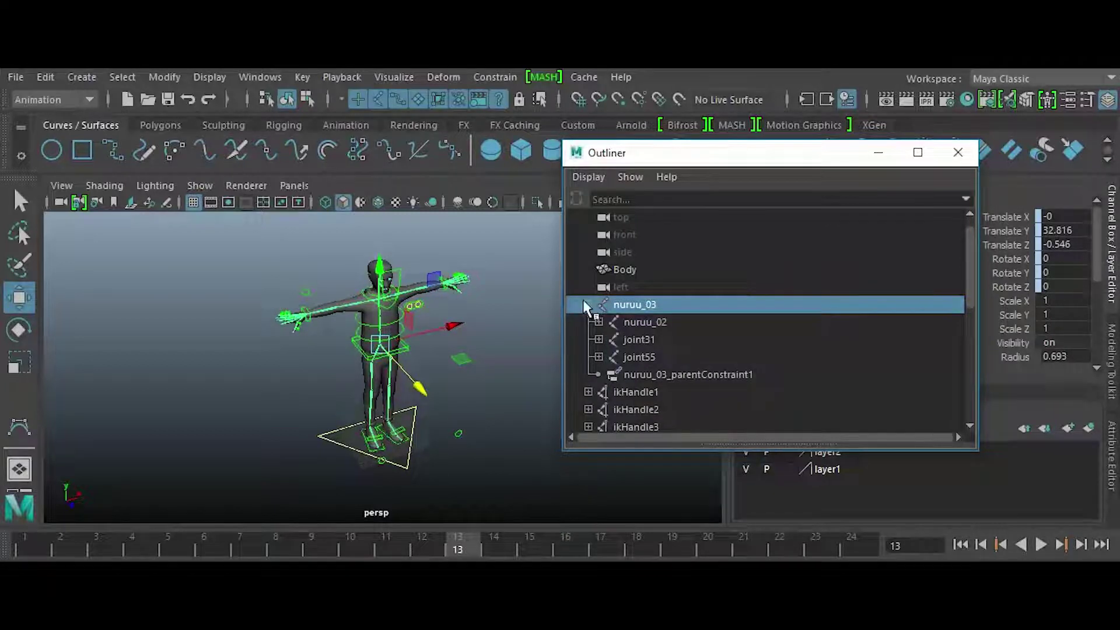
pyautogui.click(585, 303)
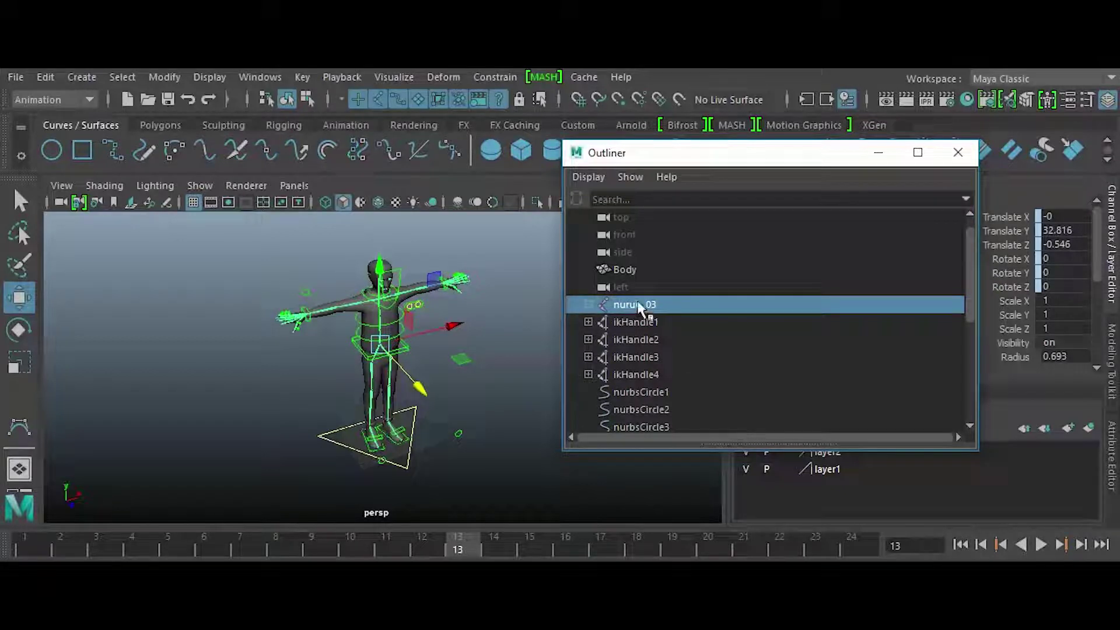
pyautogui.hotkey('ctrl', 'g')
pyautogui.scroll(-10, 679, 322)
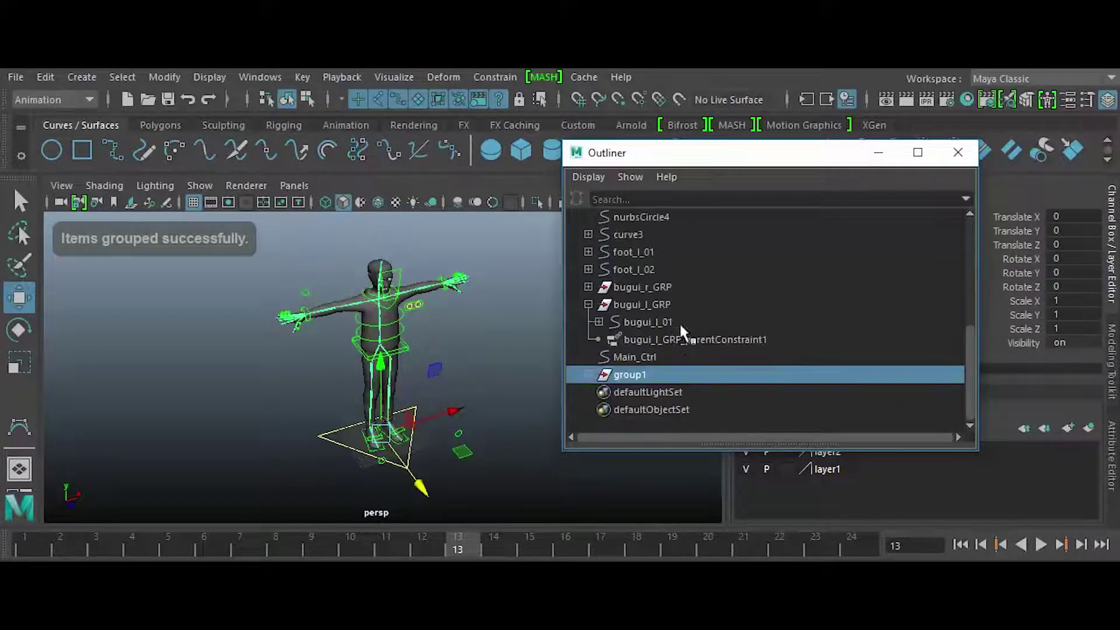
# Rename the new joint group as All_Joints and collapse the bugui_l_GRP hierarchy.
pyautogui.doubleClick(667, 375)
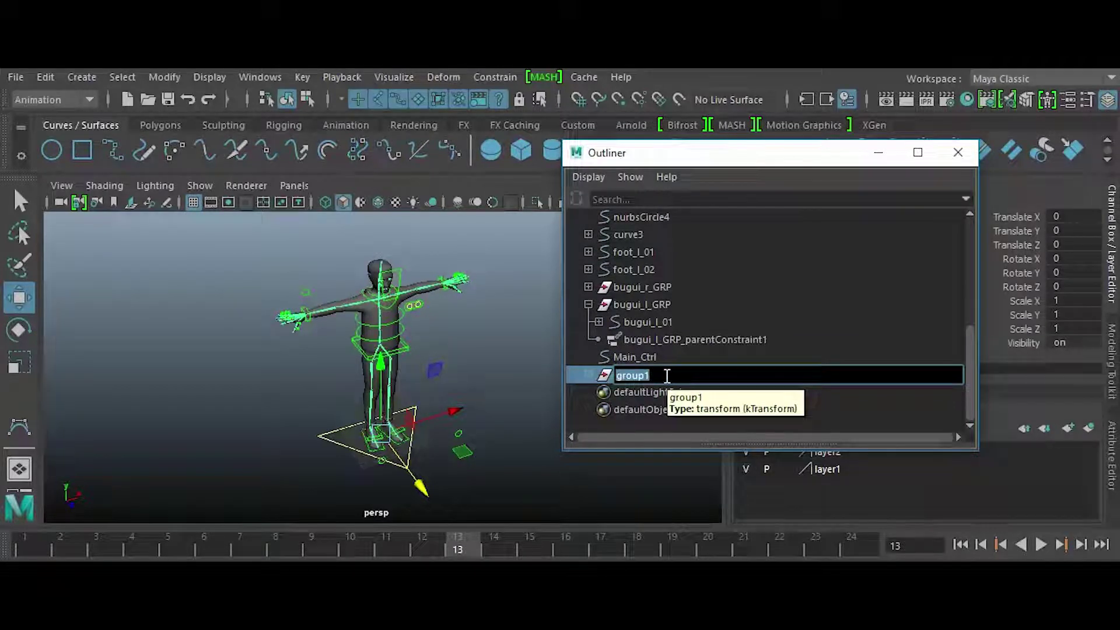
pyautogui.write('All_Joints')
pyautogui.press('Return')
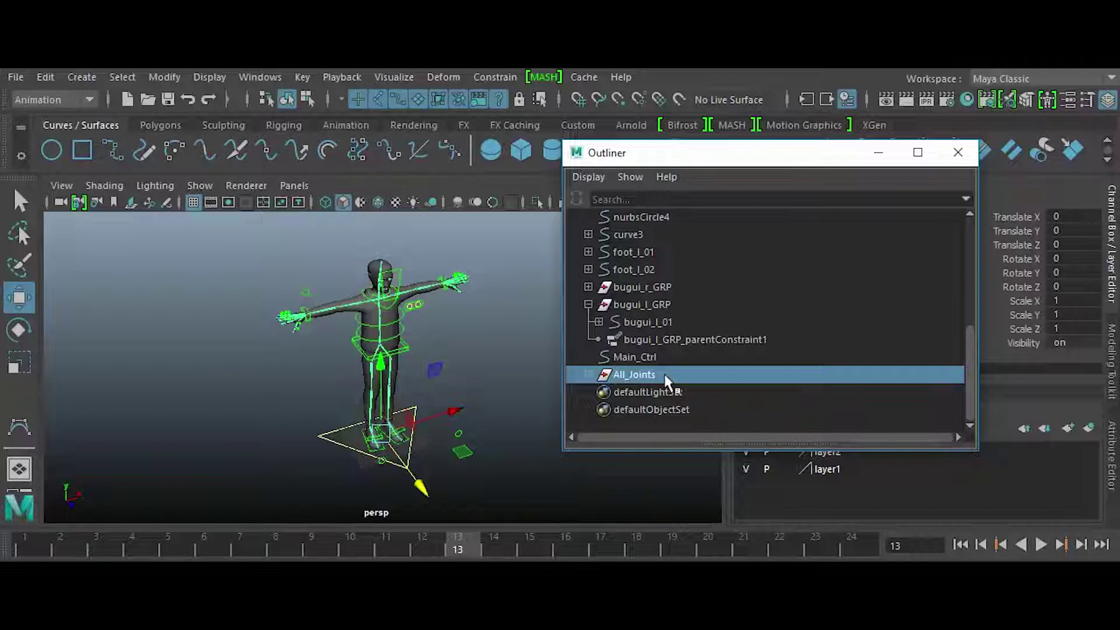
pyautogui.click(588, 304)
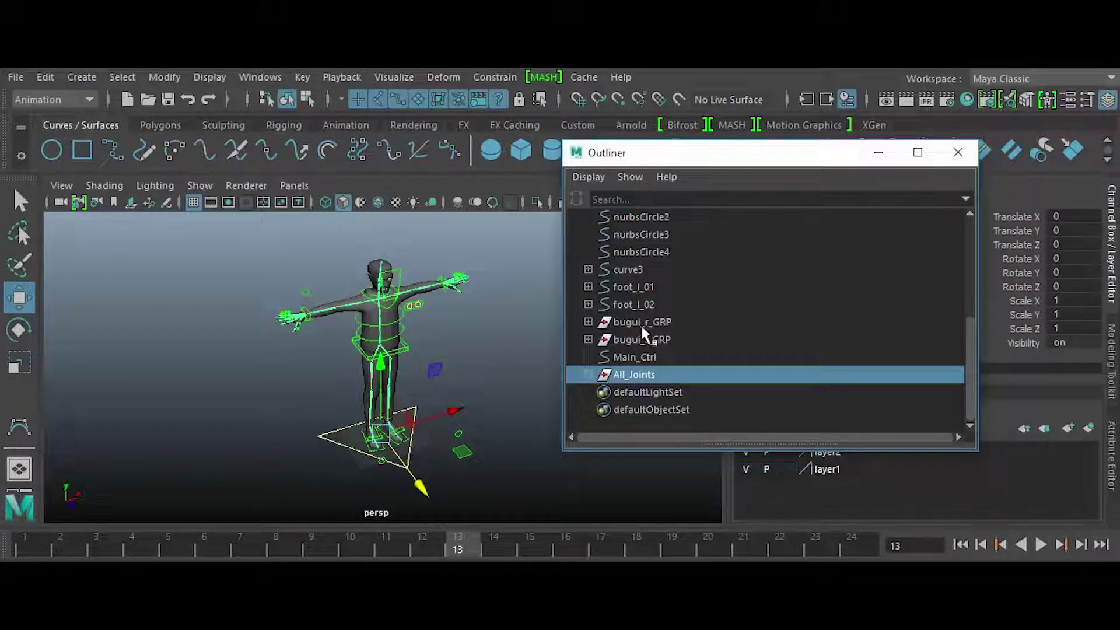
# Group the foot_l_02, foot_l_01, curve3 and nurbsCircle4 through nurbsCircle1 control curves together.
pyautogui.scroll(3, 636, 322)
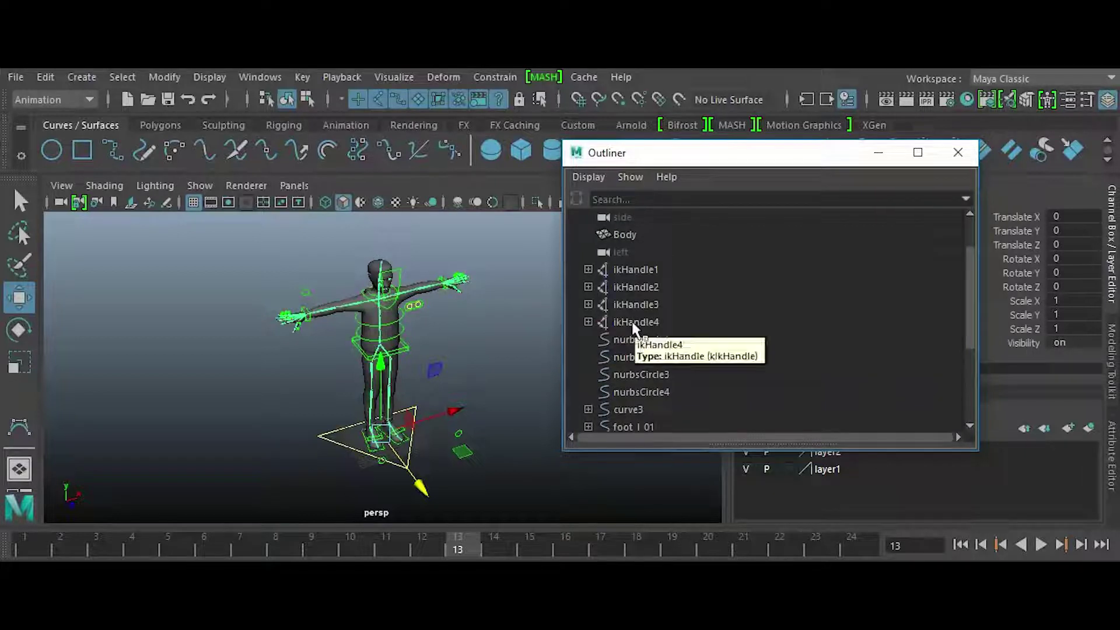
pyautogui.scroll(-3, 631, 322)
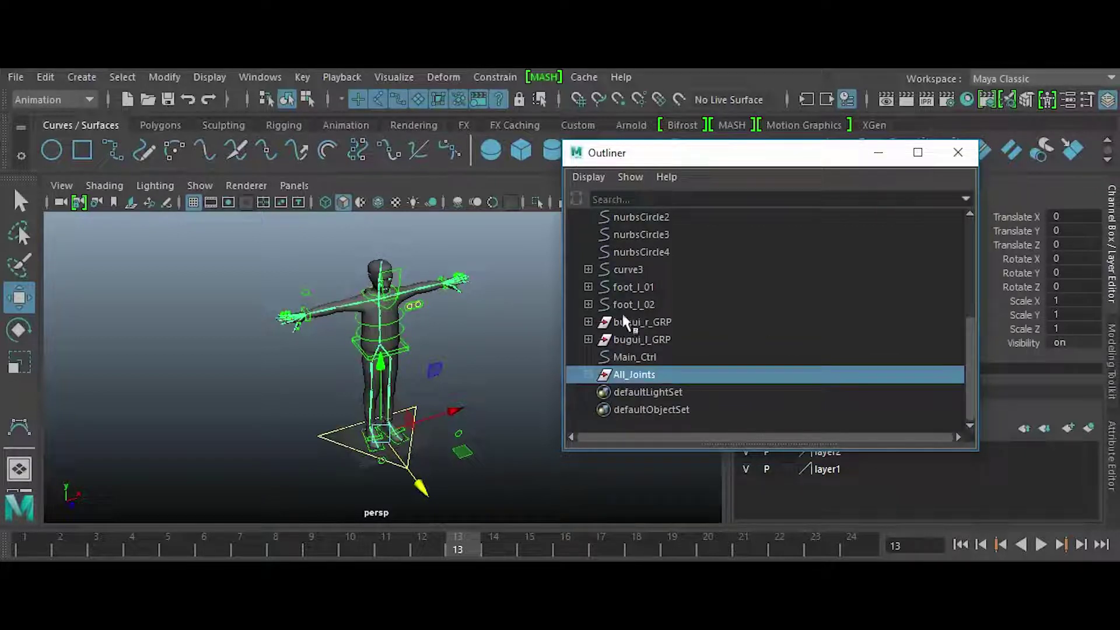
pyautogui.click(620, 253)
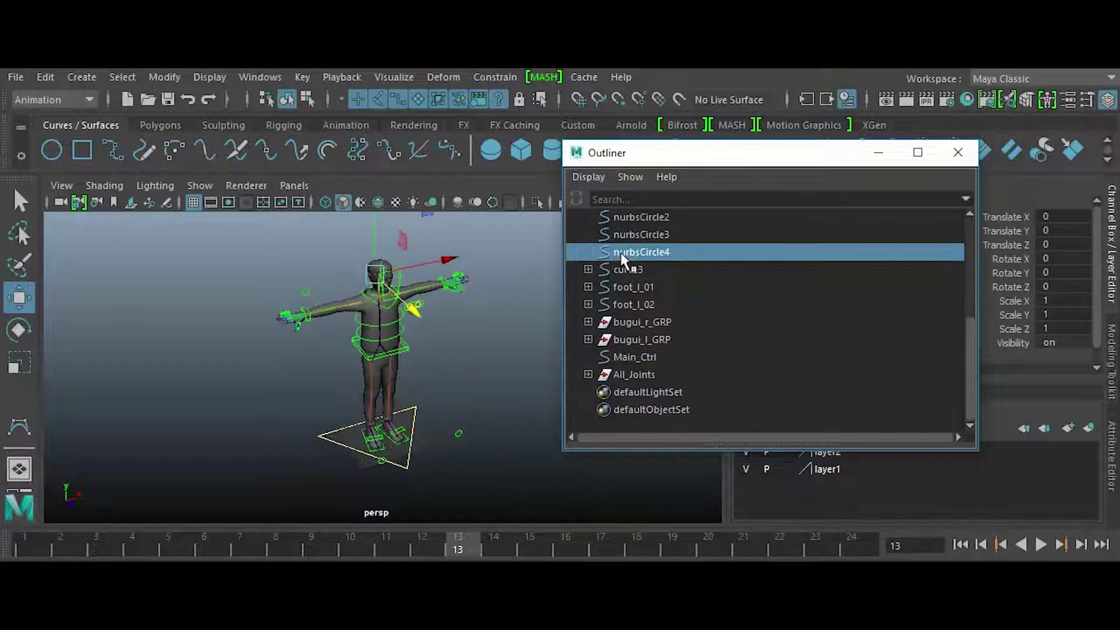
pyautogui.click(624, 240)
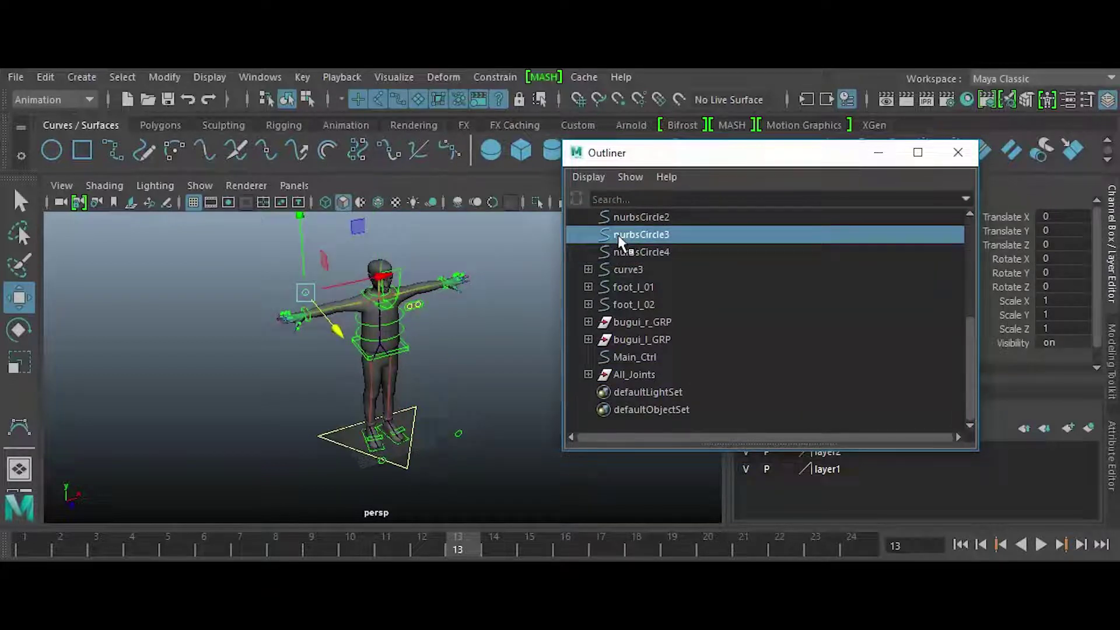
pyautogui.click(620, 301)
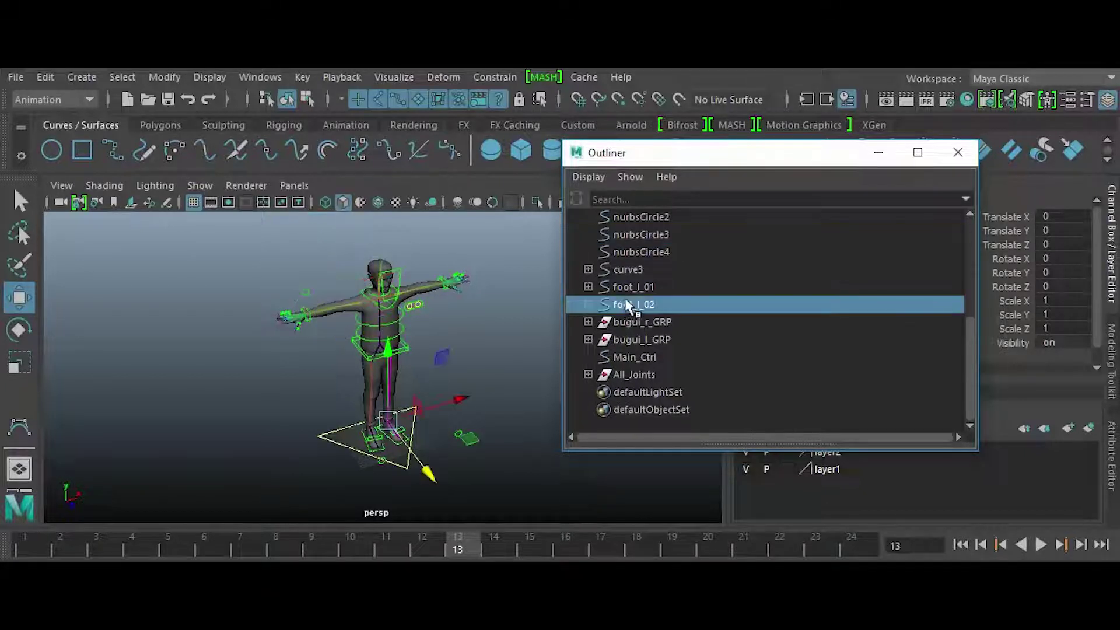
pyautogui.keyDown('ctrl'); pyautogui.click(625, 287); pyautogui.keyUp('ctrl')
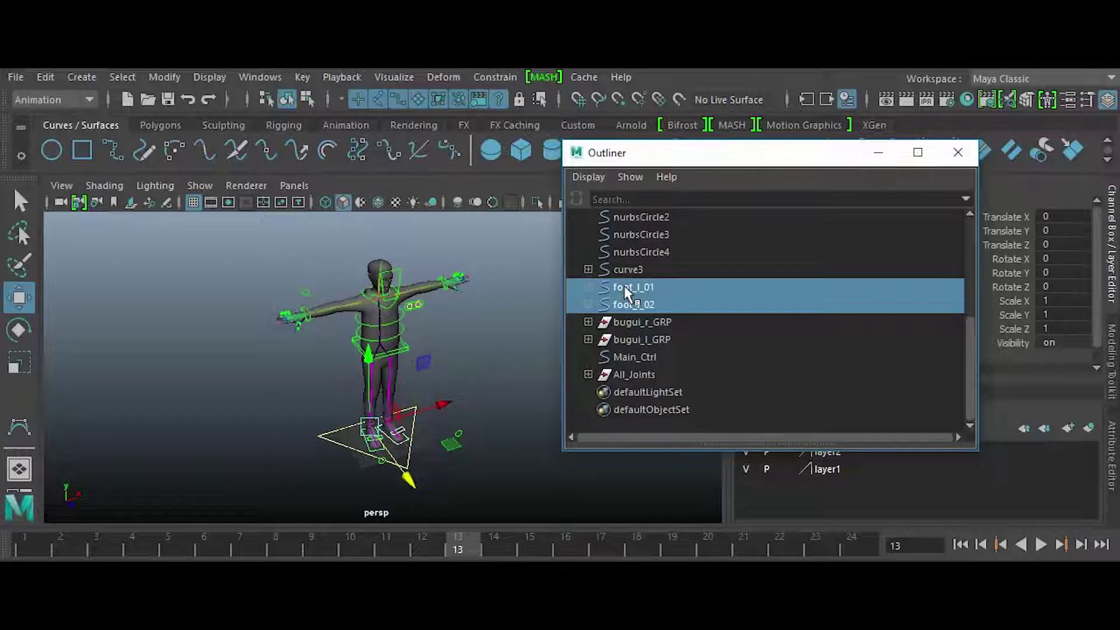
pyautogui.keyDown('ctrl'); pyautogui.click(628, 269); pyautogui.keyUp('ctrl')
pyautogui.keyDown('ctrl'); pyautogui.click(628, 254); pyautogui.keyUp('ctrl')
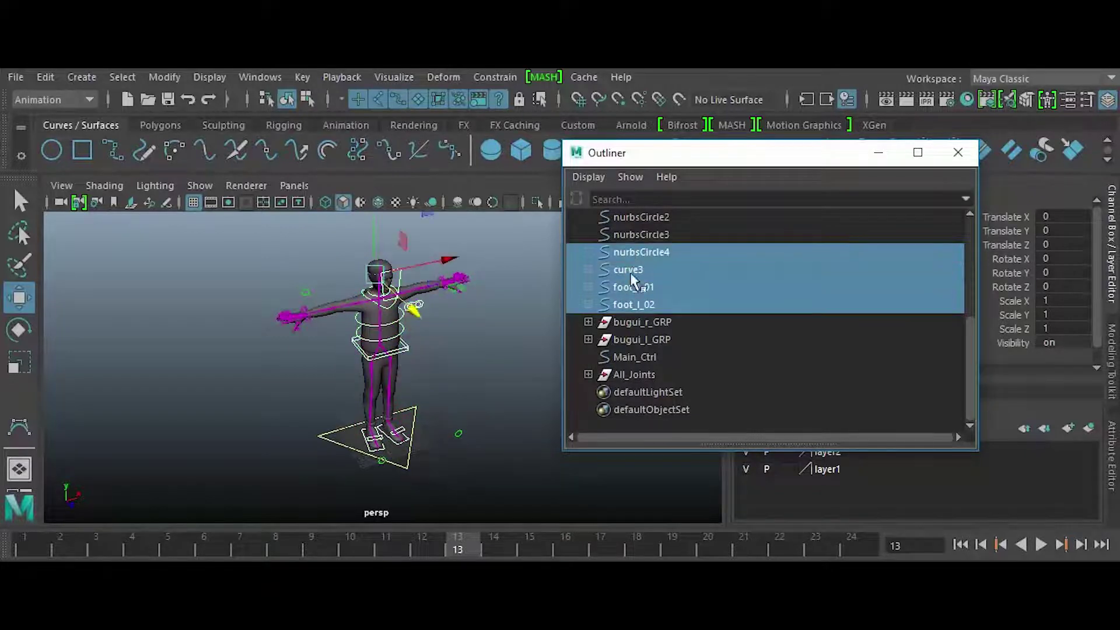
pyautogui.scroll(3, 630, 272)
pyautogui.keyDown('ctrl'); pyautogui.click(636, 374); pyautogui.keyUp('ctrl')
pyautogui.keyDown('ctrl'); pyautogui.click(628, 356); pyautogui.keyUp('ctrl')
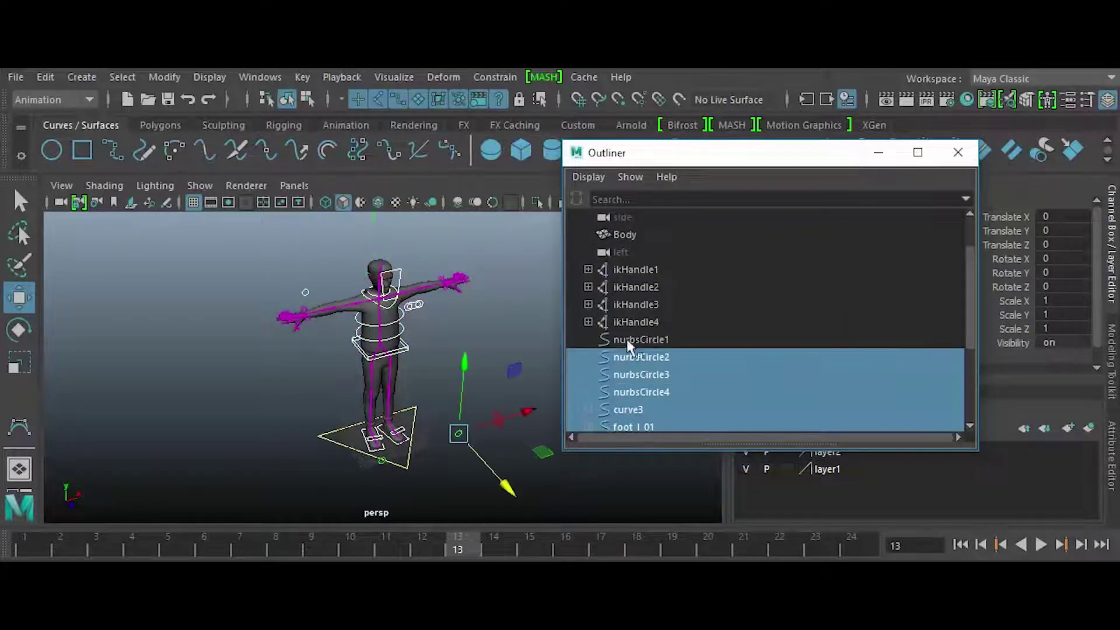
pyautogui.keyDown('ctrl'); pyautogui.click(628, 340); pyautogui.keyUp('ctrl')
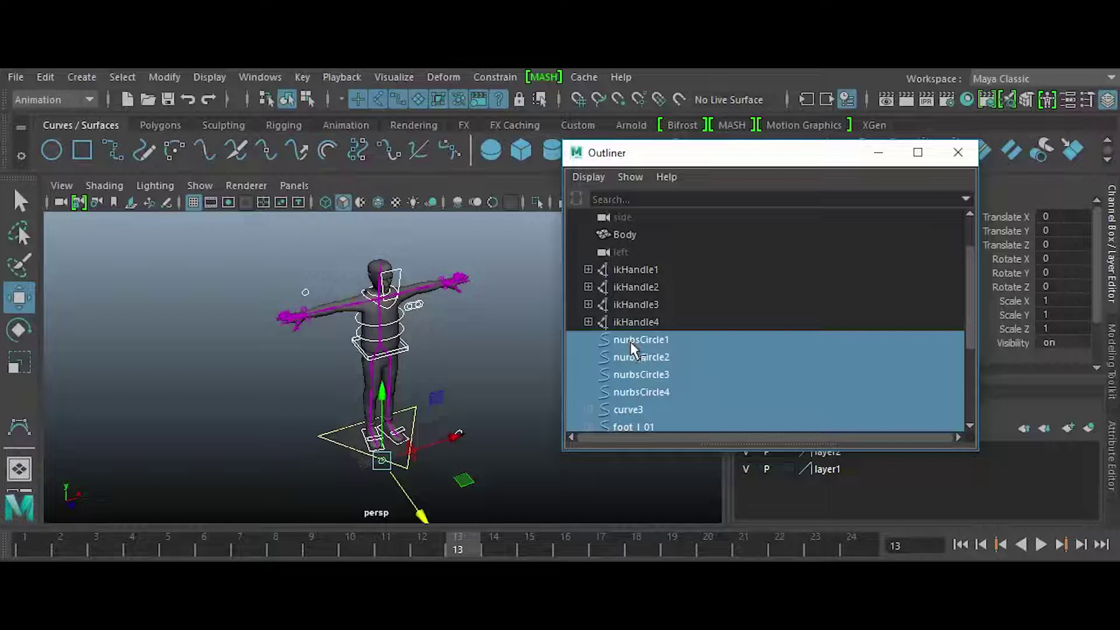
pyautogui.hotkey('ctrl', 'g')
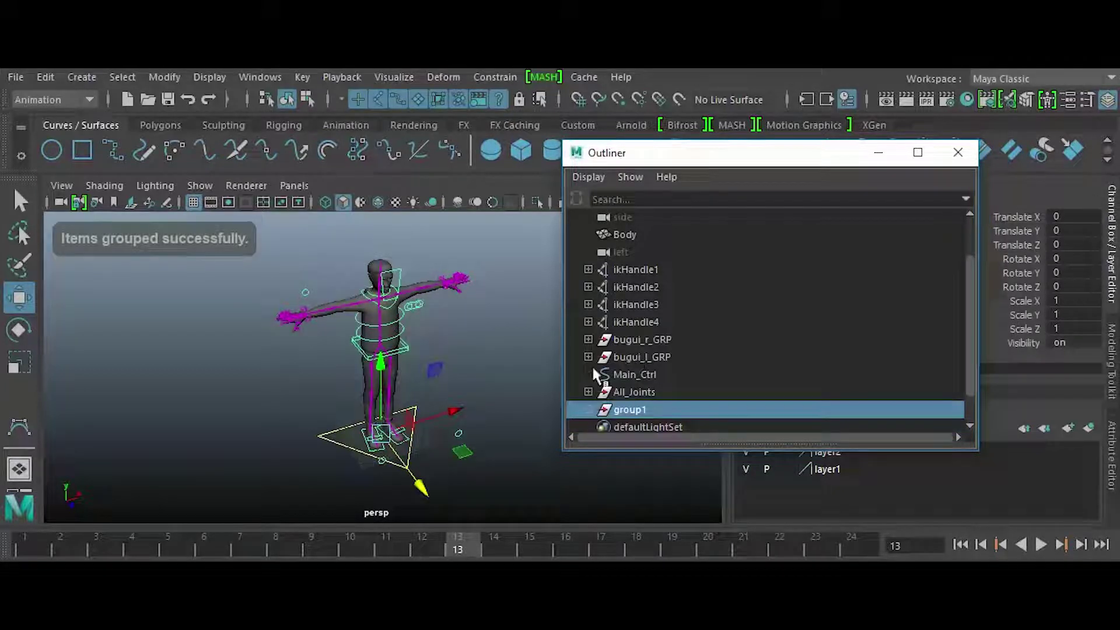
# Rename the new group of control curves as All_Ctrls.
pyautogui.doubleClick(640, 411)
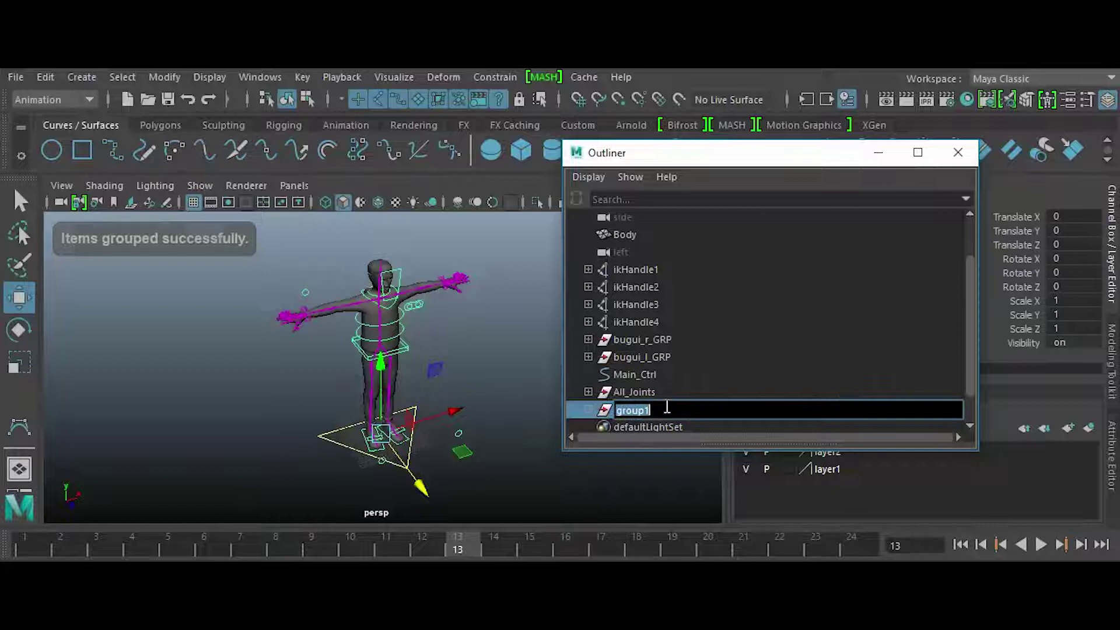
pyautogui.write('All_Ctrls')
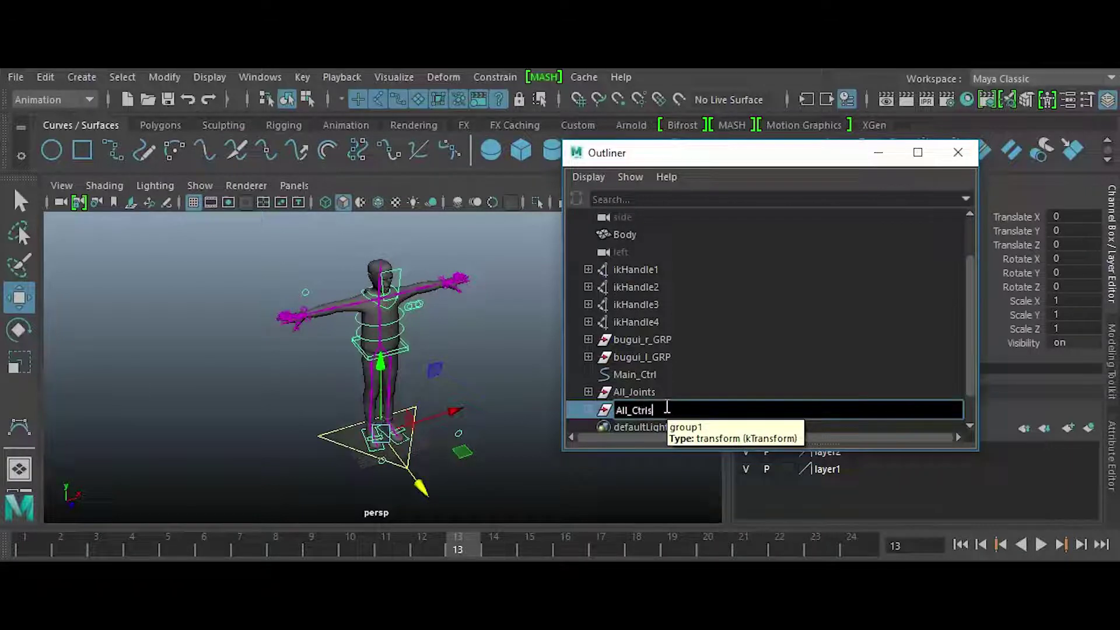
pyautogui.press('Return')
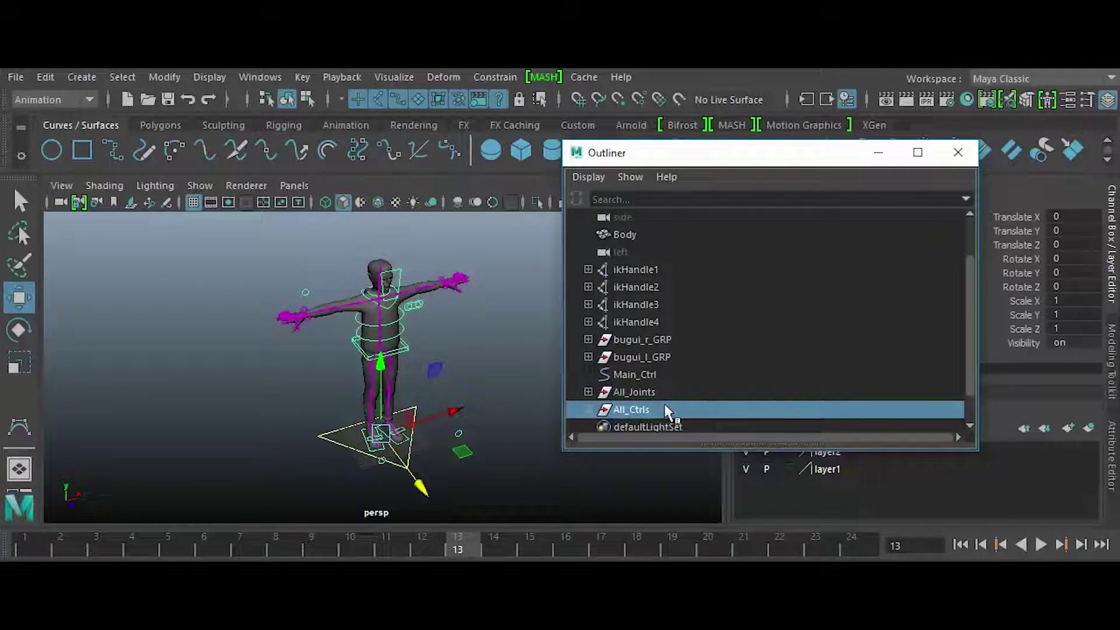
# Group ikHandle1 through ikHandle4 and rename the new group as All_IKs.
pyautogui.click(635, 322)
pyautogui.moveTo(630, 303); pyautogui.dragTo(644, 272)
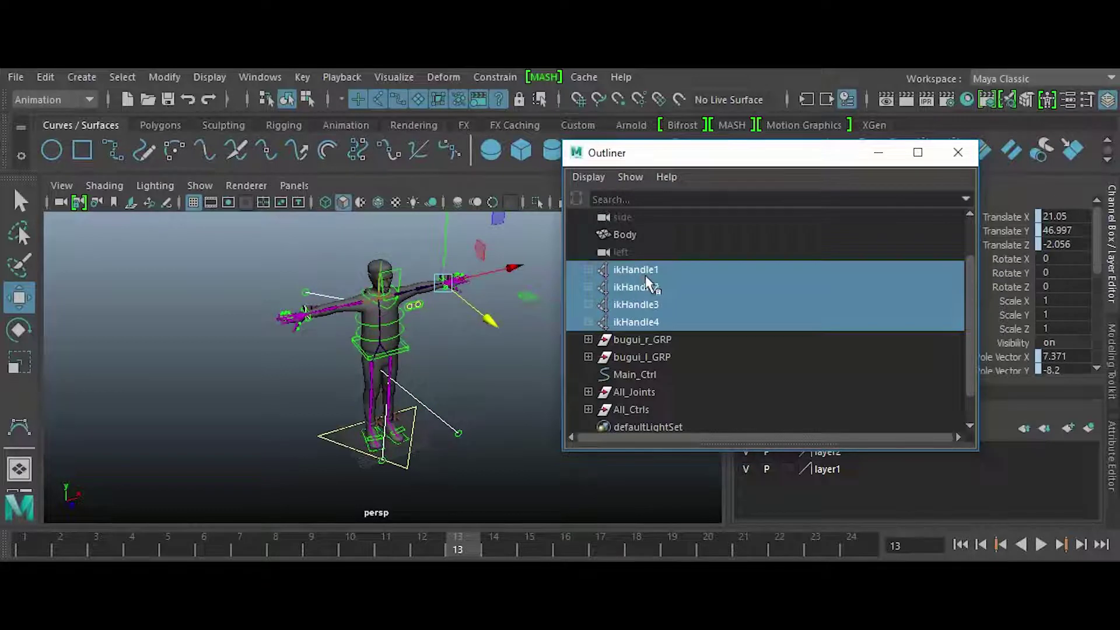
pyautogui.hotkey('ctrl', 'g')
pyautogui.doubleClick(642, 374)
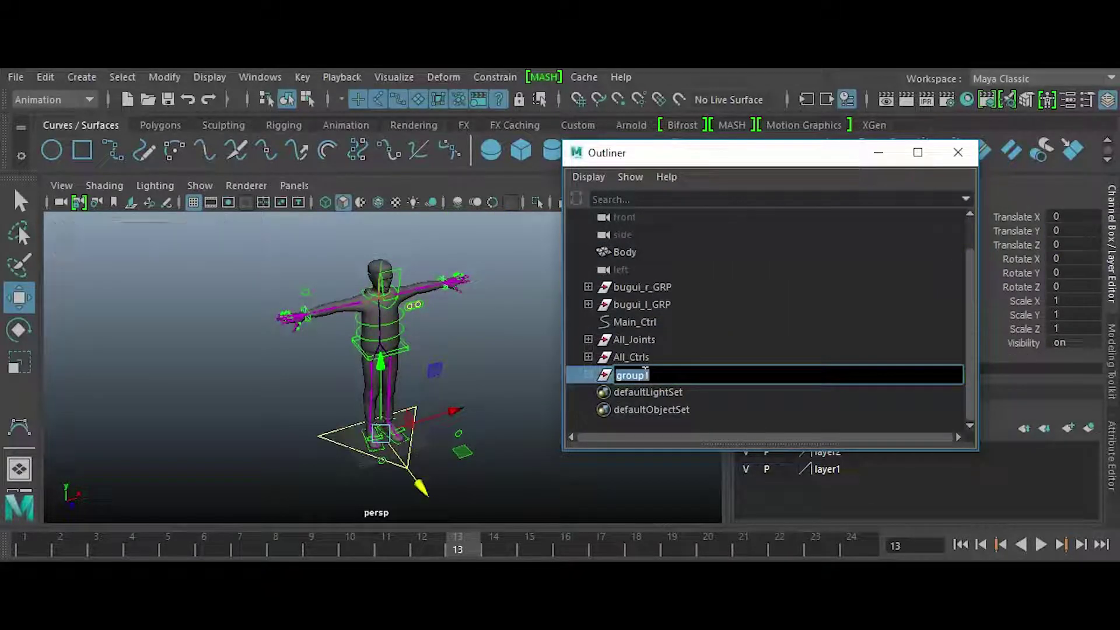
pyautogui.write('All_IKs')
pyautogui.press('Return')
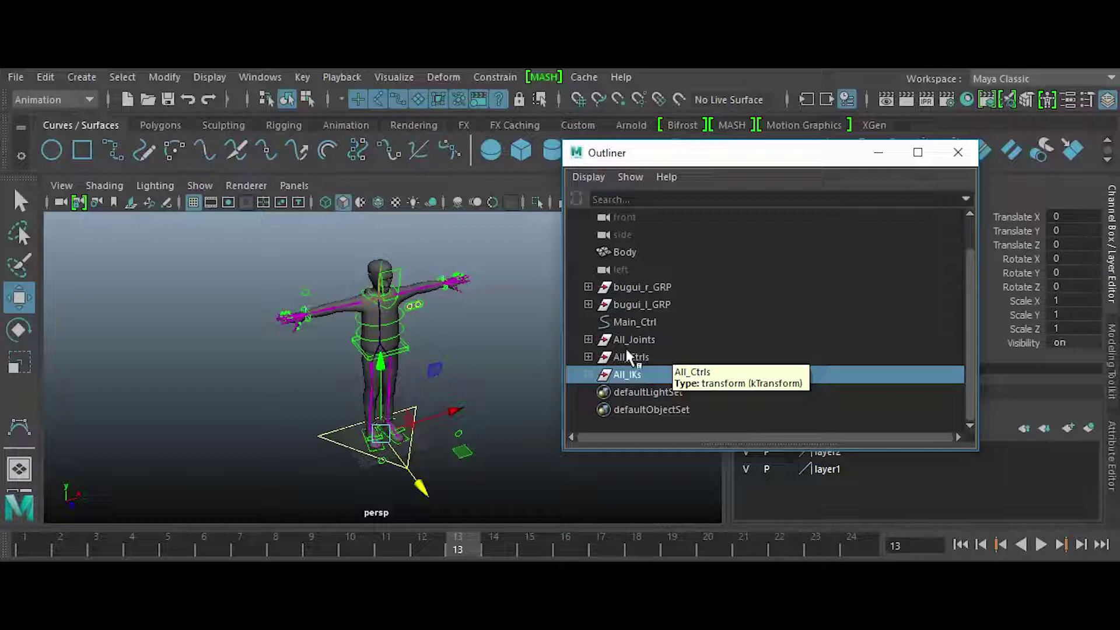
# Move the bugui_l_GRP and bugui_r_GRP groups into the All_Ctrls group.
pyautogui.click(587, 357)
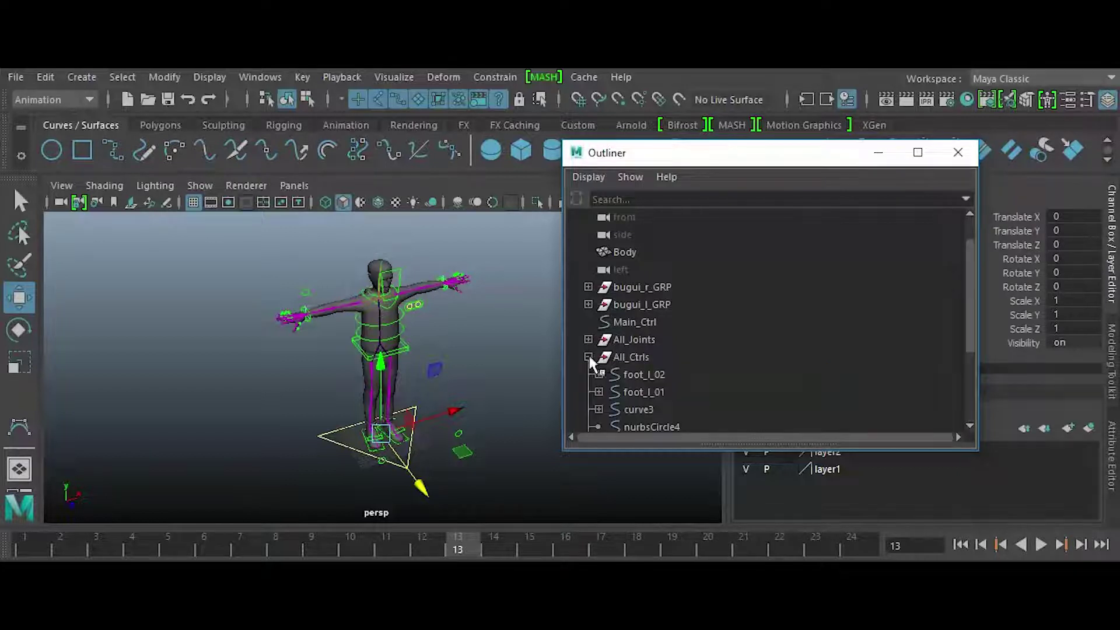
pyautogui.click(624, 302)
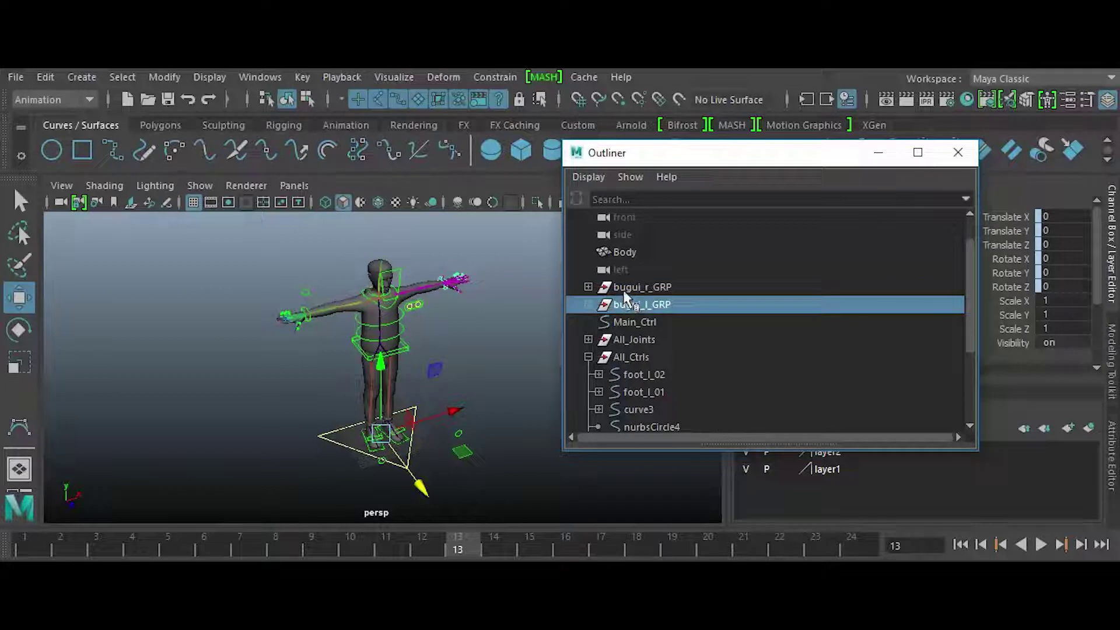
pyautogui.keyDown('ctrl'); pyautogui.click(622, 288); pyautogui.keyUp('ctrl')
pyautogui.moveTo(635, 290); pyautogui.dragTo(638, 358, button='middle')
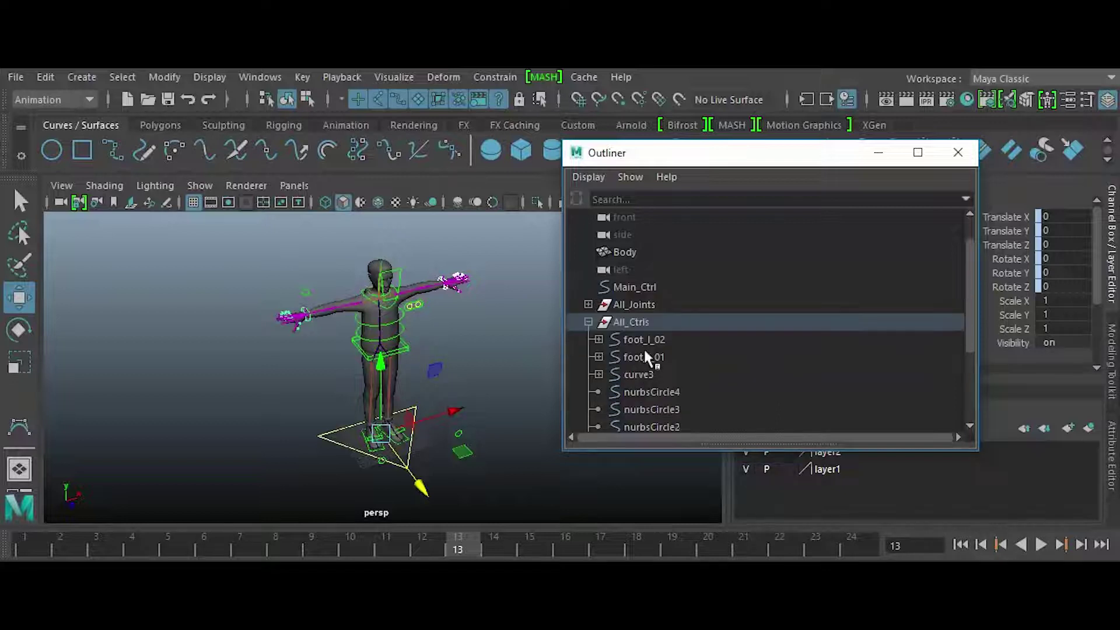
# Test-rotate the square hip control curve3 and undo the rotation.
pyautogui.click(406, 348)
pyautogui.press('e')
pyautogui.moveTo(402, 340); pyautogui.dragTo(483, 360)
pyautogui.hotkey('ctrl', 'z')
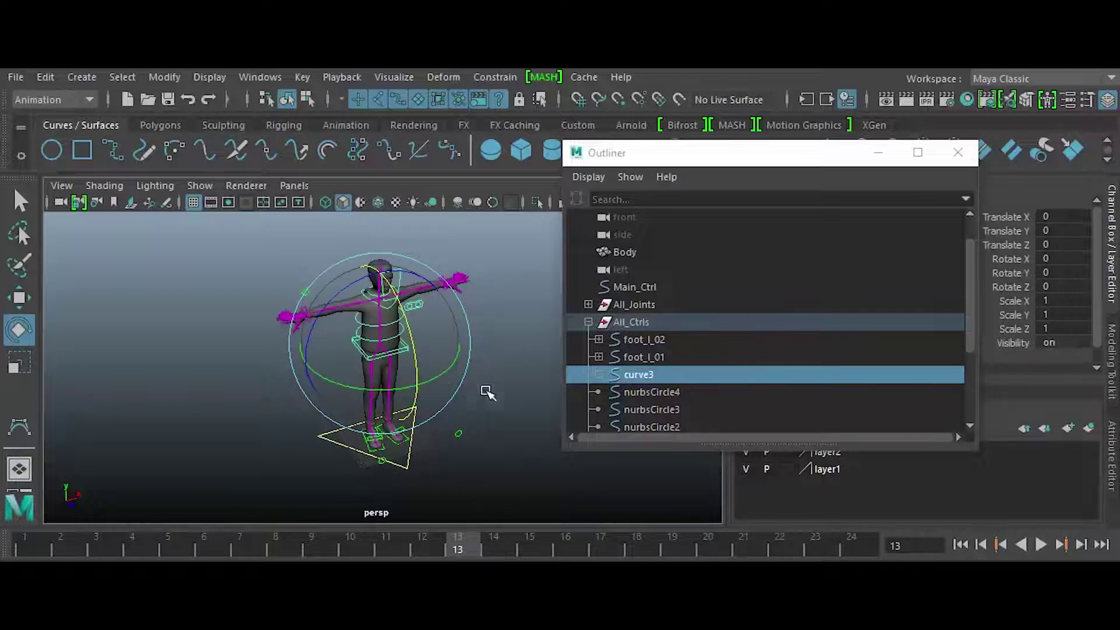
# Collapse All_Ctrls, group All_Joints, All_Ctrls and All_IKs together, and rename the new group as All.
pyautogui.click(589, 322)
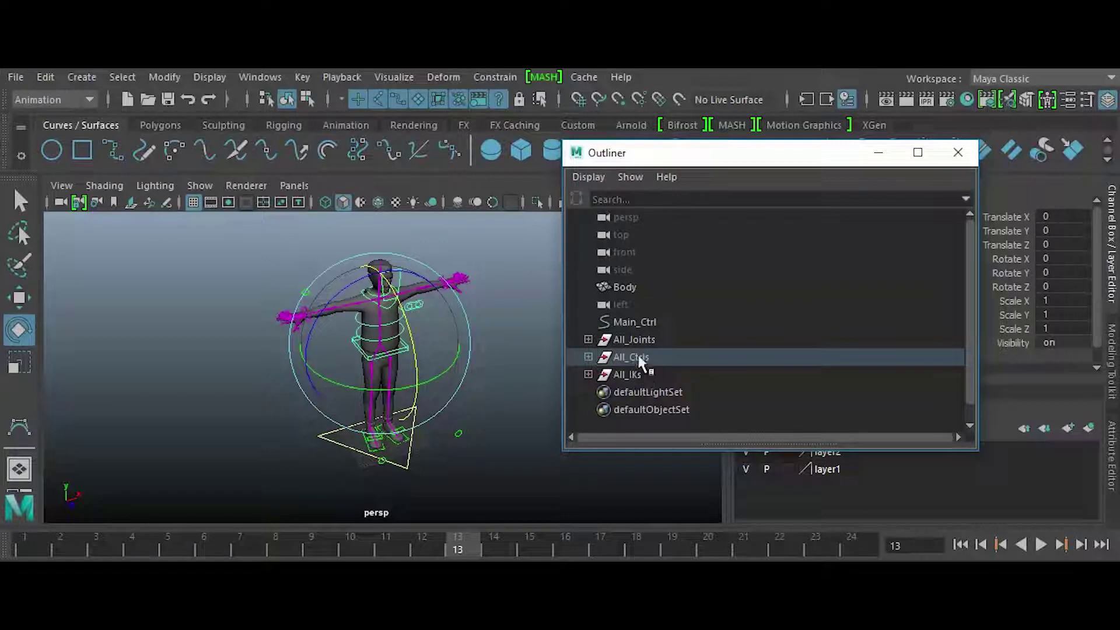
pyautogui.click(638, 339)
pyautogui.keyDown('shift'); pyautogui.click(636, 358); pyautogui.keyUp('shift')
pyautogui.keyDown('shift'); pyautogui.click(629, 374); pyautogui.keyUp('shift')
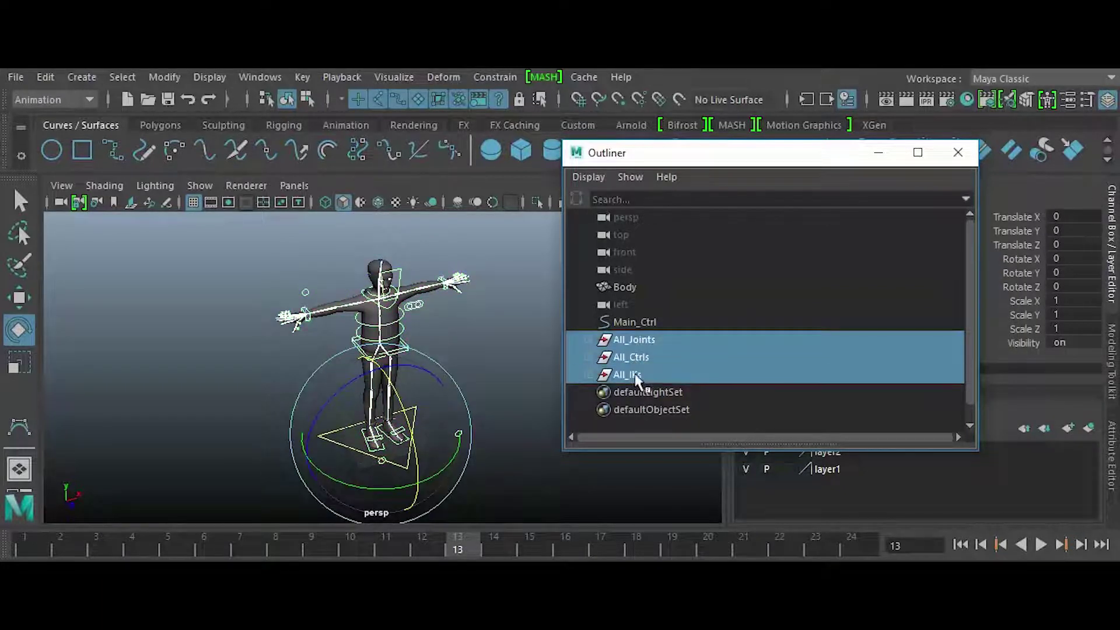
pyautogui.hotkey('ctrl', 'g')
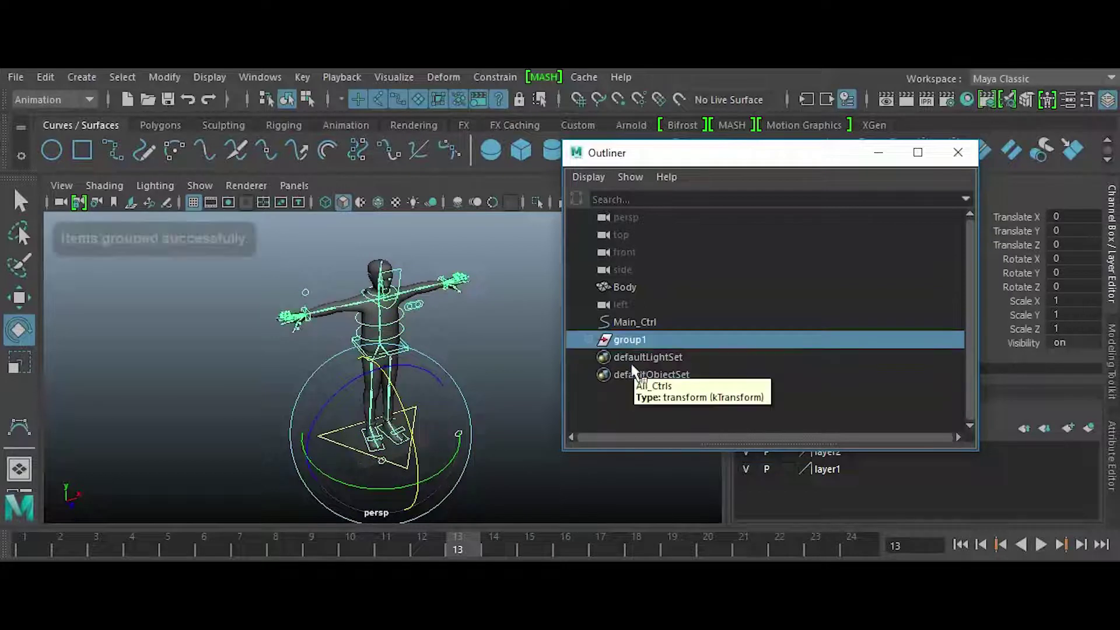
pyautogui.doubleClick(638, 341)
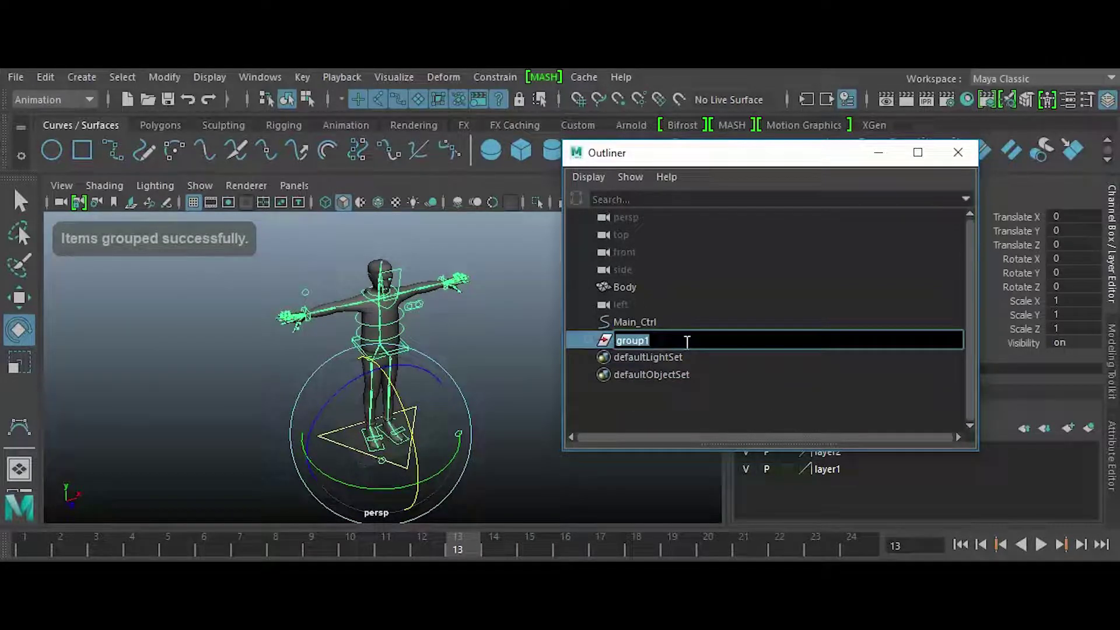
pyautogui.write('All')
pyautogui.press('Return')
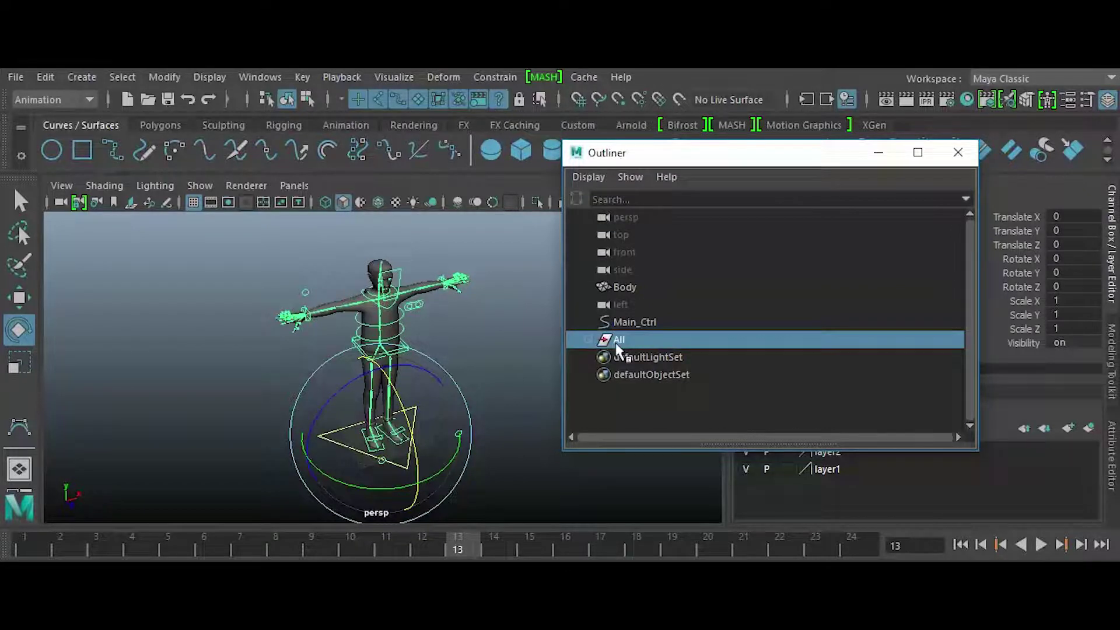
# Parent the All group under the Main_Ctrl curve and clear the selection.
pyautogui.moveTo(617, 350); pyautogui.dragTo(617, 329, button='middle')
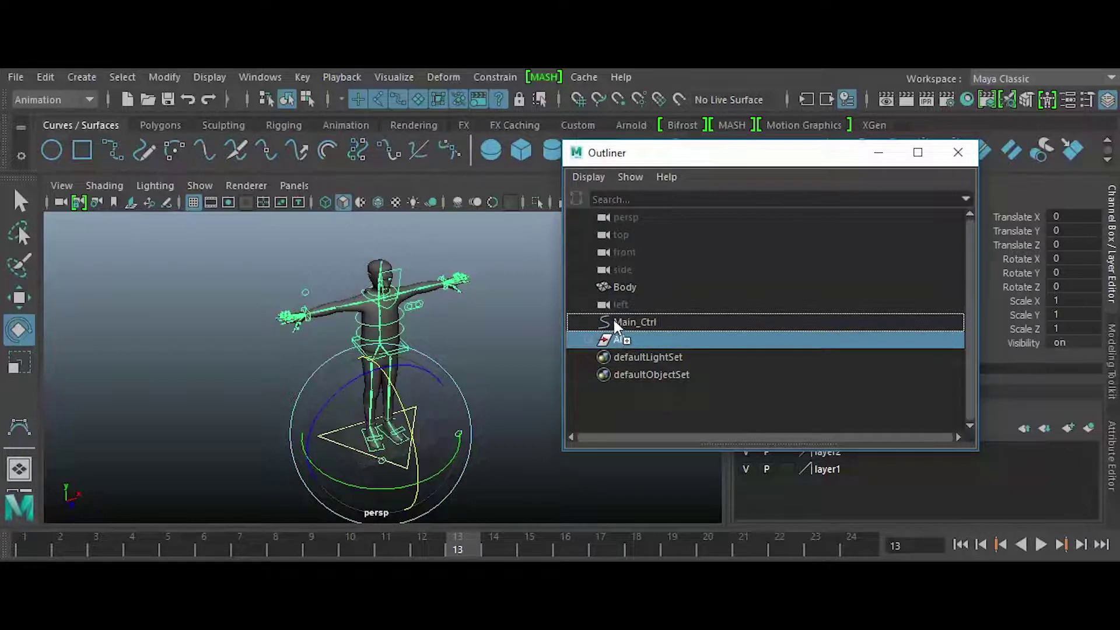
pyautogui.moveTo(616, 325); pyautogui.dragTo(616, 324, button='middle')
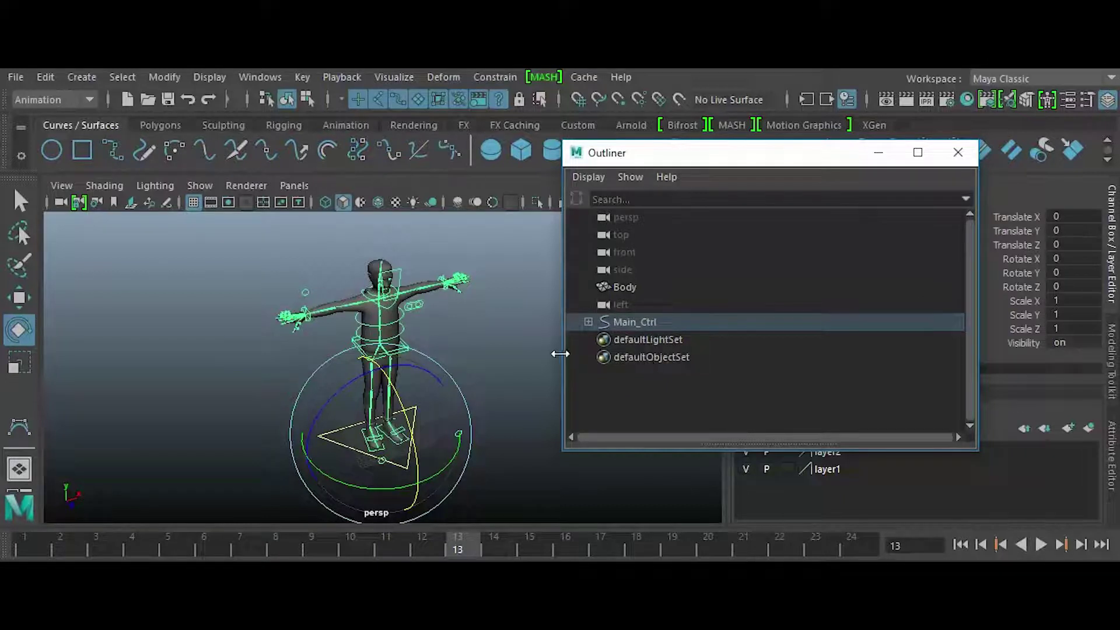
pyautogui.click(632, 325)
pyautogui.keyDown('alt'); pyautogui.moveTo(365, 473); pyautogui.dragTo(391, 471); pyautogui.keyUp('alt')
pyautogui.click(500, 450)
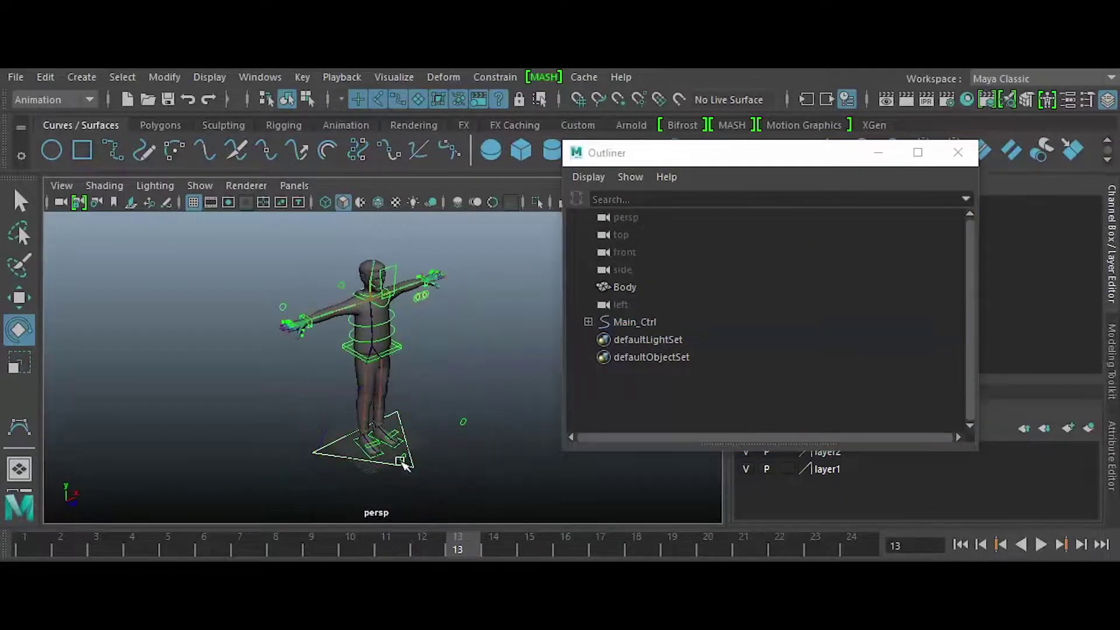
# Test Main_Ctrl by moving it about 7.6 along Z and scaling it uniformly to about 1.6, undoing each change.
pyautogui.click(365, 452)
pyautogui.press('w')
pyautogui.keyDown('alt'); pyautogui.moveTo(411, 474); pyautogui.dragTo(362, 454); pyautogui.keyUp('alt')
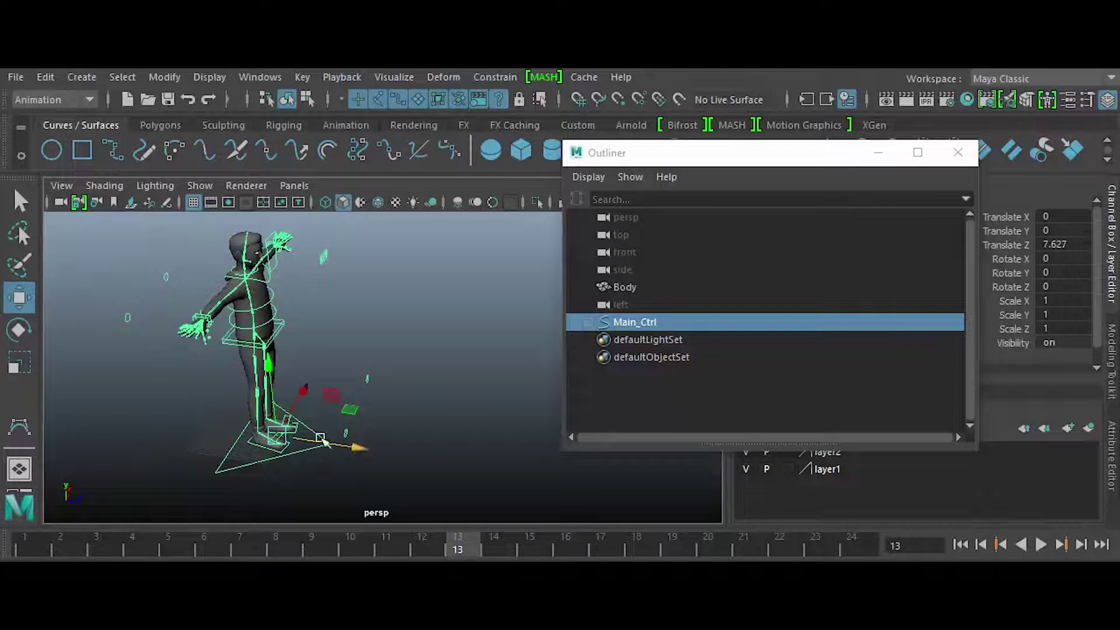
pyautogui.hotkey('ctrl', 'z')
pyautogui.press('r')
pyautogui.moveTo(252, 432); pyautogui.dragTo(437, 384)
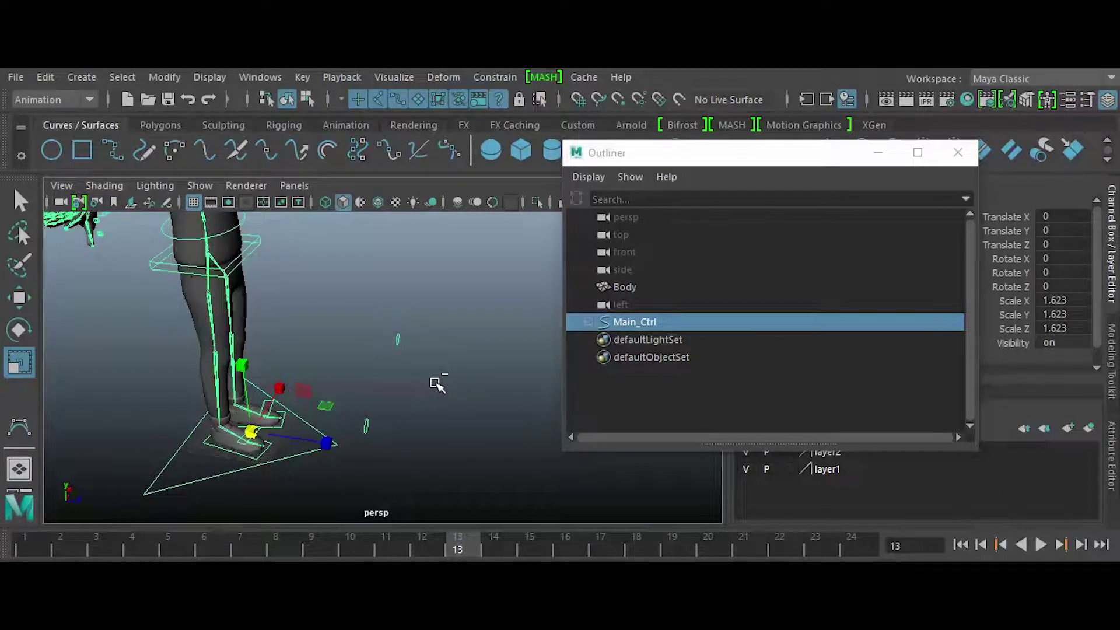
pyautogui.hotkey('ctrl', 'z')
# Reselect the Main_Ctrl triangle, try moving the rig along Z, and deselect it with the rig at its original position.
pyautogui.keyDown('alt'); pyautogui.moveTo(335, 444); pyautogui.dragTo(283, 470); pyautogui.keyUp('alt')
pyautogui.click(346, 443)
pyautogui.keyDown('alt'); pyautogui.moveTo(282, 468); pyautogui.dragTo(305, 467, button='right'); pyautogui.keyUp('alt')
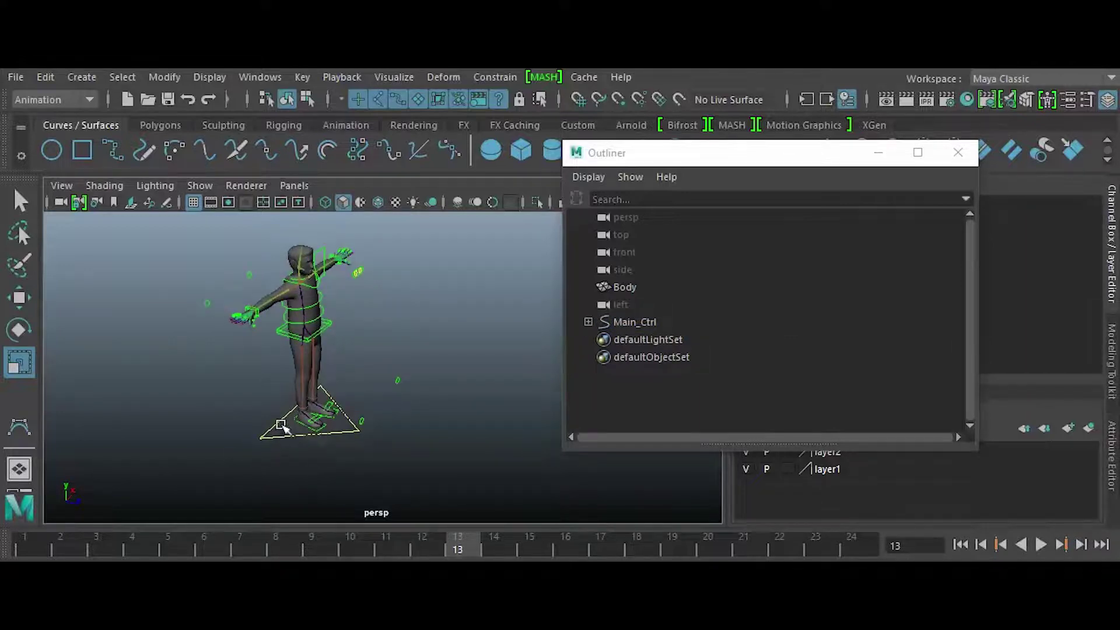
pyautogui.moveTo(281, 427); pyautogui.dragTo(292, 463)
pyautogui.press('w')
pyautogui.moveTo(388, 437)
pyautogui.mouseDown()
pyautogui.moveTo(500, 470)
pyautogui.moveTo(383, 431)
pyautogui.mouseUp()
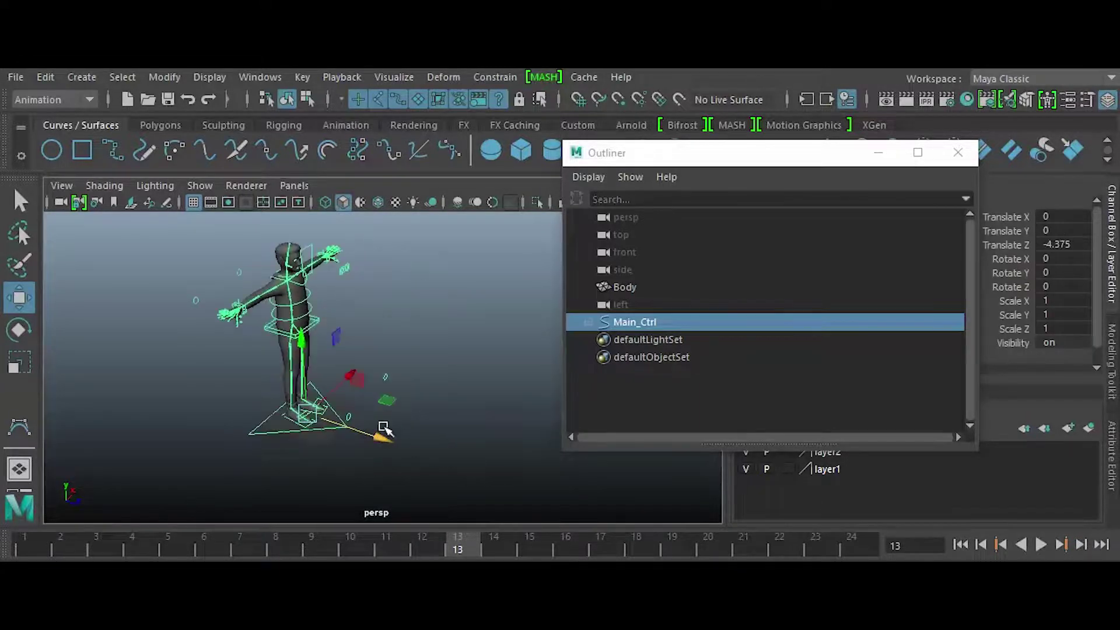
pyautogui.click(438, 391)
pyautogui.keyDown('alt'); pyautogui.moveTo(445, 408); pyautogui.dragTo(305, 415); pyautogui.keyUp('alt')
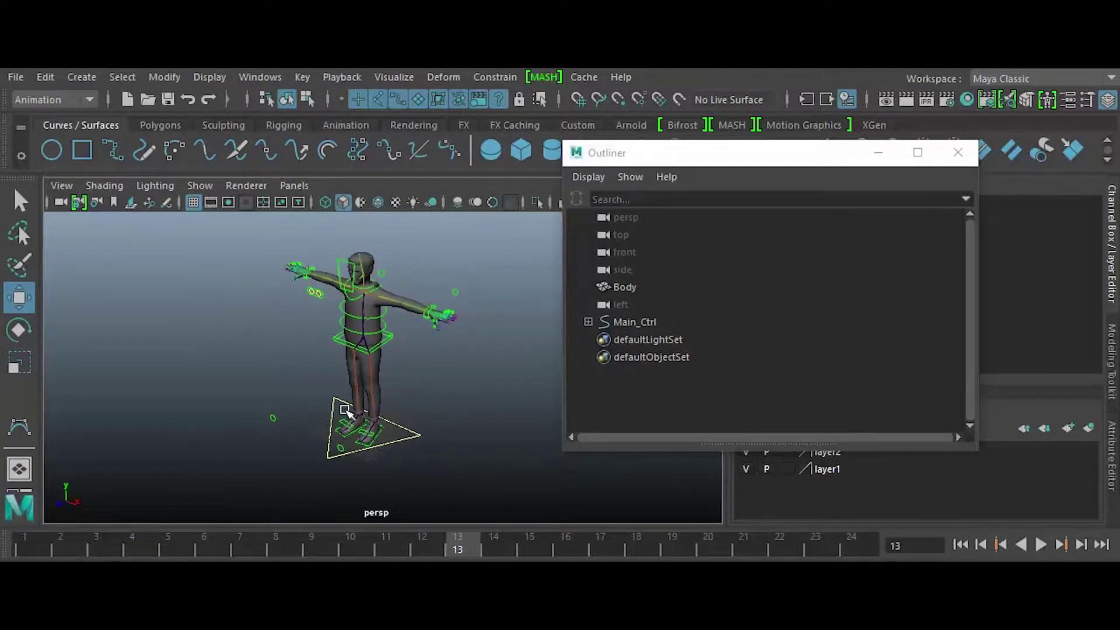